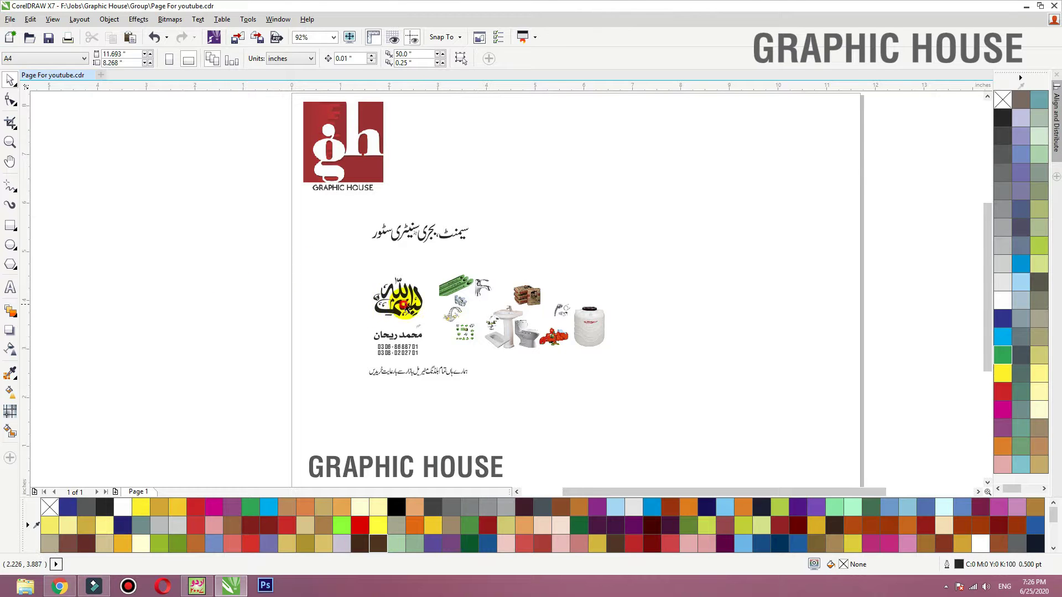
left_click_drag(403, 304, 561, 184)
left_click_drag(407, 309, 482, 221)
key("ctrl+z")
left_click(366, 59)
left_click(209, 163)
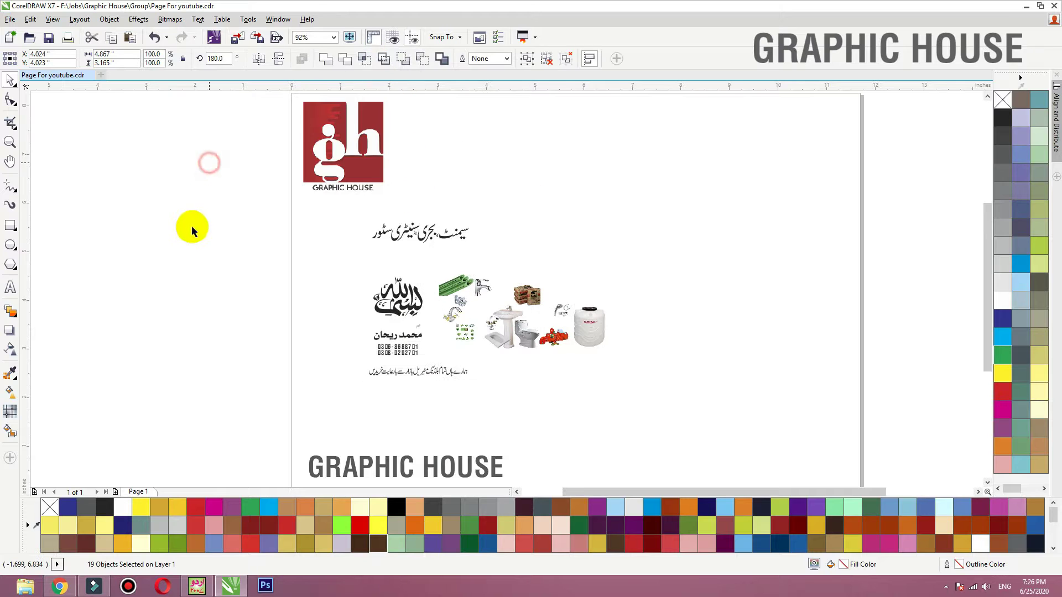
- Move all the product pictures away from the Urdu text to the page's right edge, freeing the middle of the page
scroll(192, 229, "down", 2)
key("F2")
left_click_drag(181, 164, 371, 279)
scroll(626, 380, "up", 2)
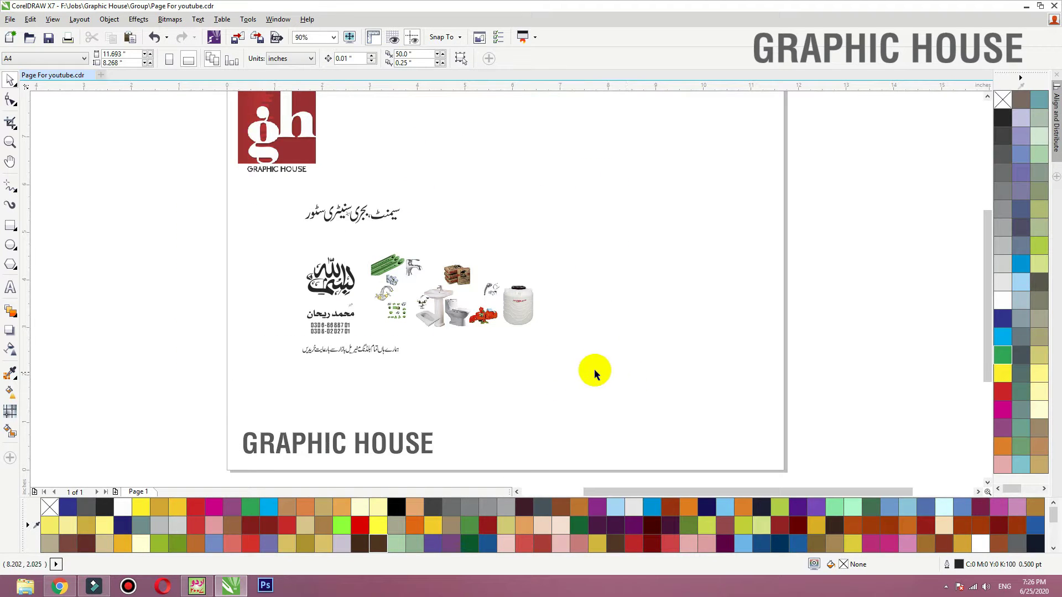
left_click(444, 309)
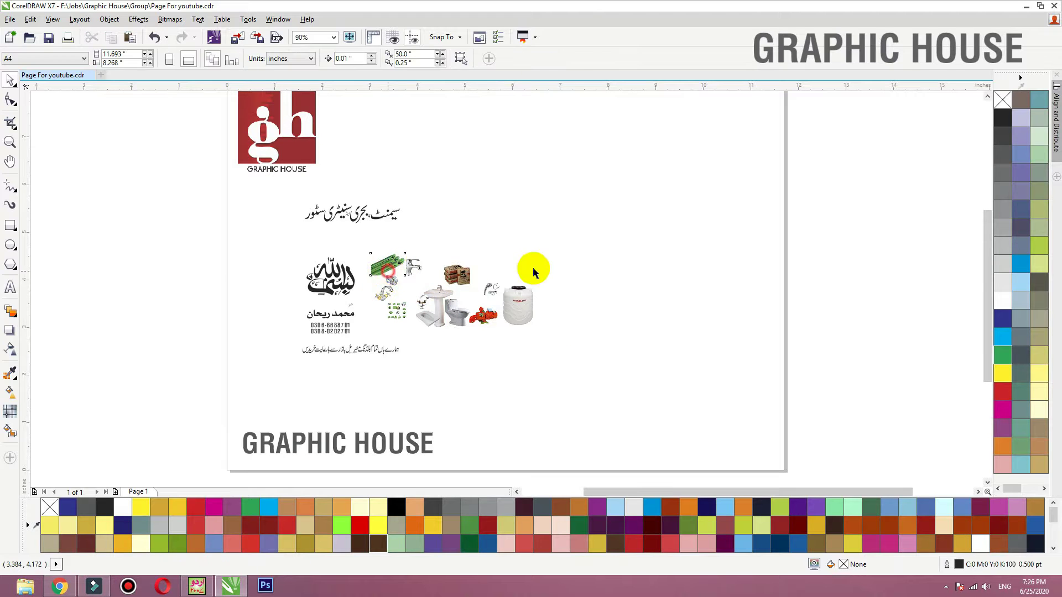
left_click_drag(612, 244, 770, 355)
left_click(616, 332)
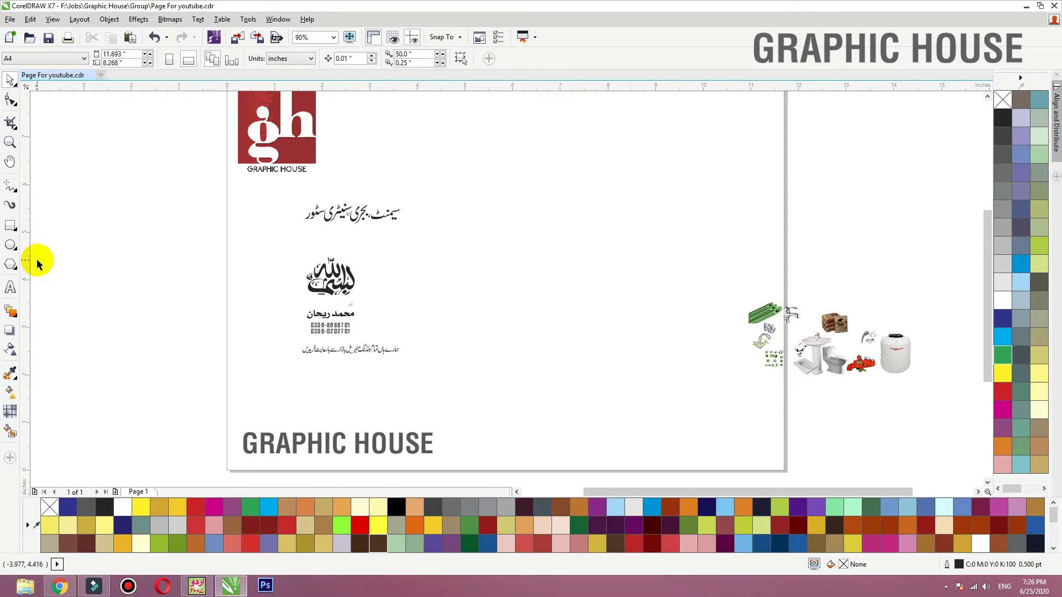
- Draw a rectangle beside the Urdu text and set its size to 8 inches wide by 5 inches high
left_click(10, 225)
left_click_drag(668, 202, 419, 356)
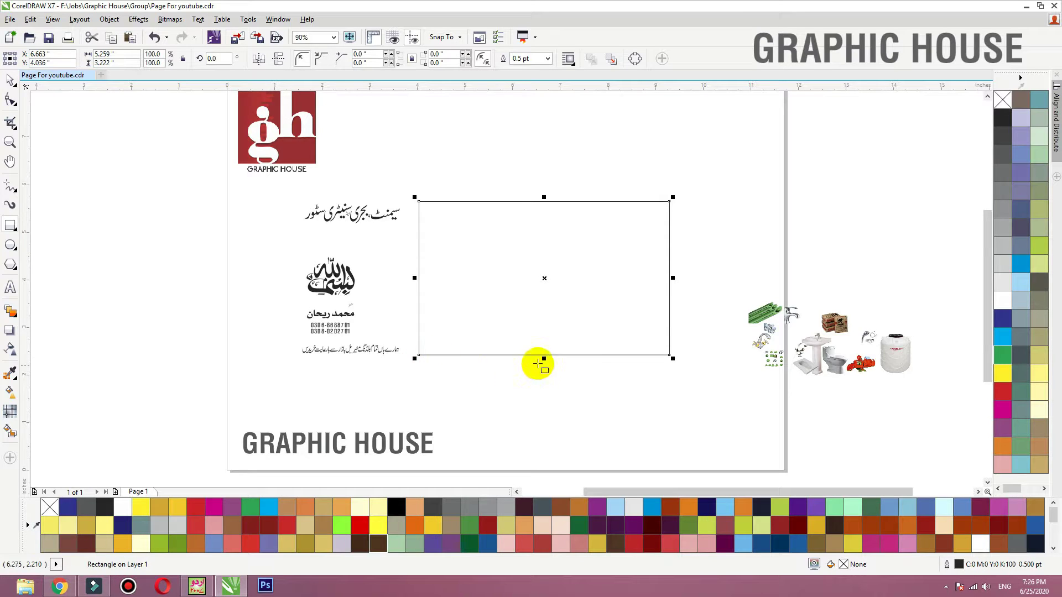
left_click(11, 80)
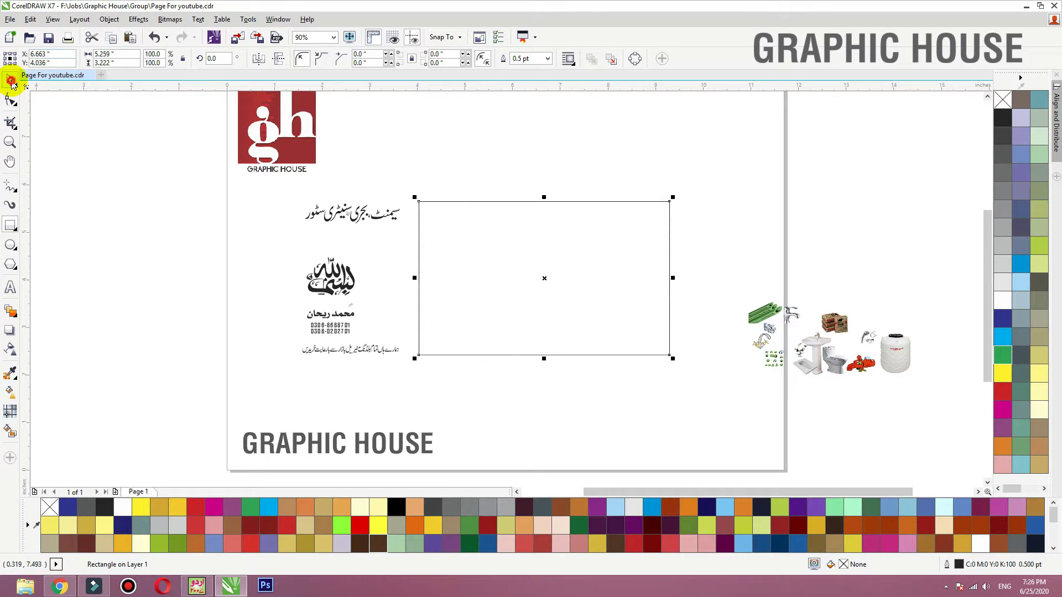
left_click(125, 53)
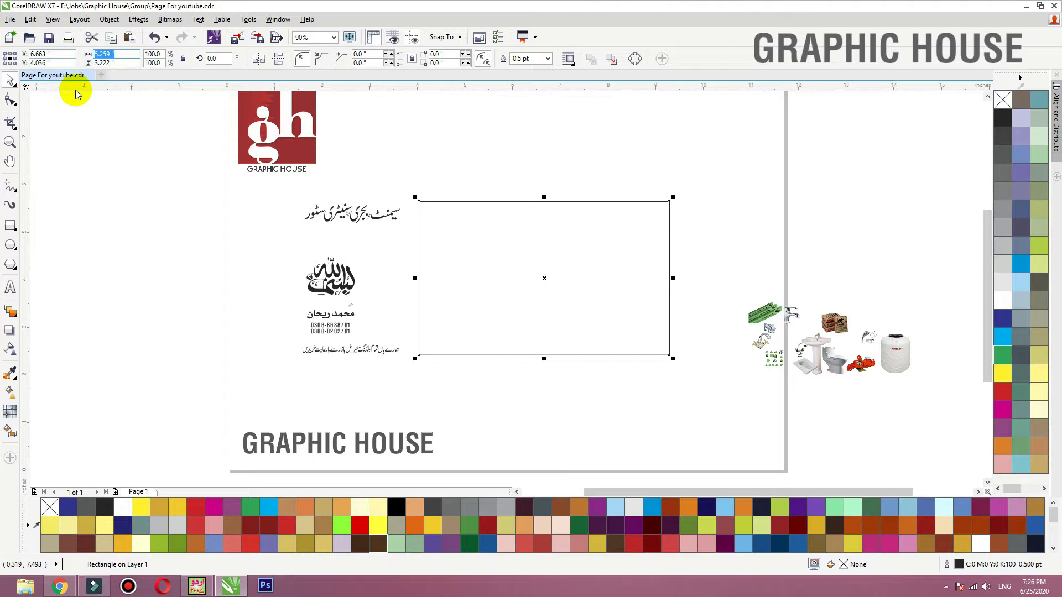
type("8")
key("Tab")
type("4")
key("Return")
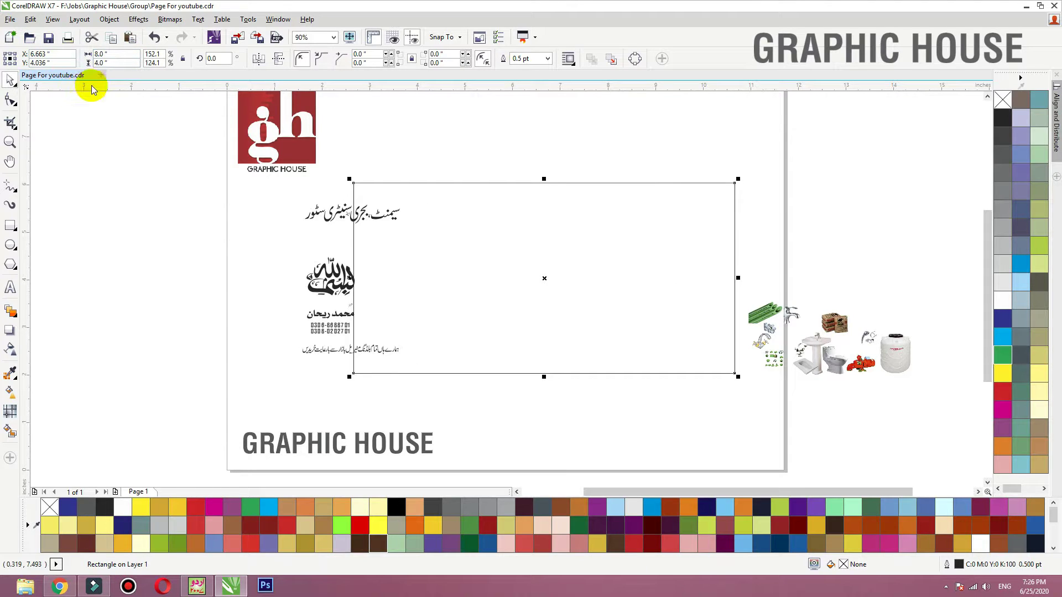
double_click(116, 62)
type("5")
key("Return")
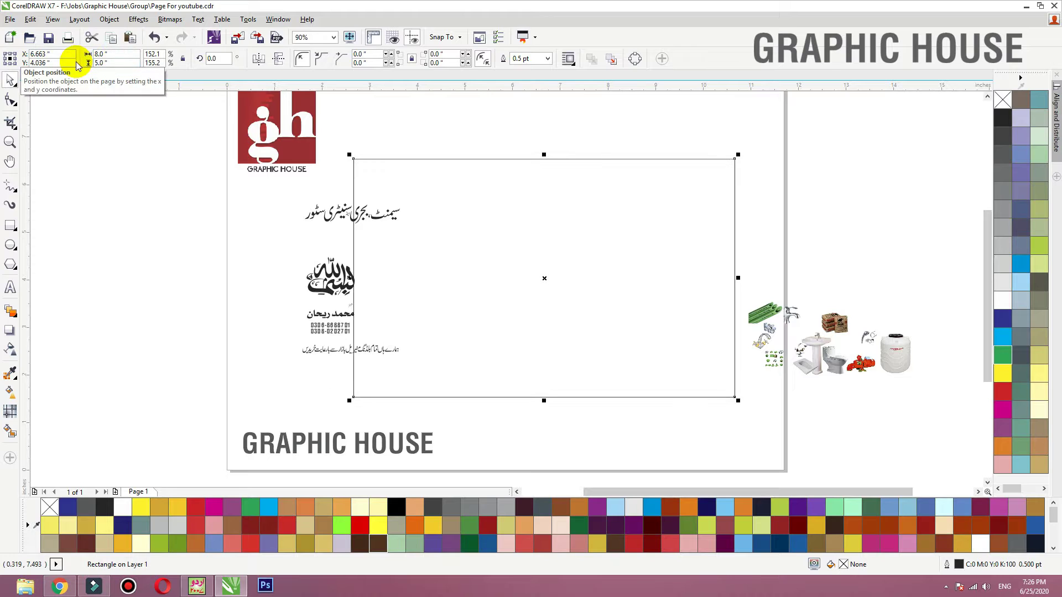
- Move the Urdu text and calligraphy clear of the rectangle, and shift the rectangle slightly left beside them
left_click_drag(233, 363, 479, 185)
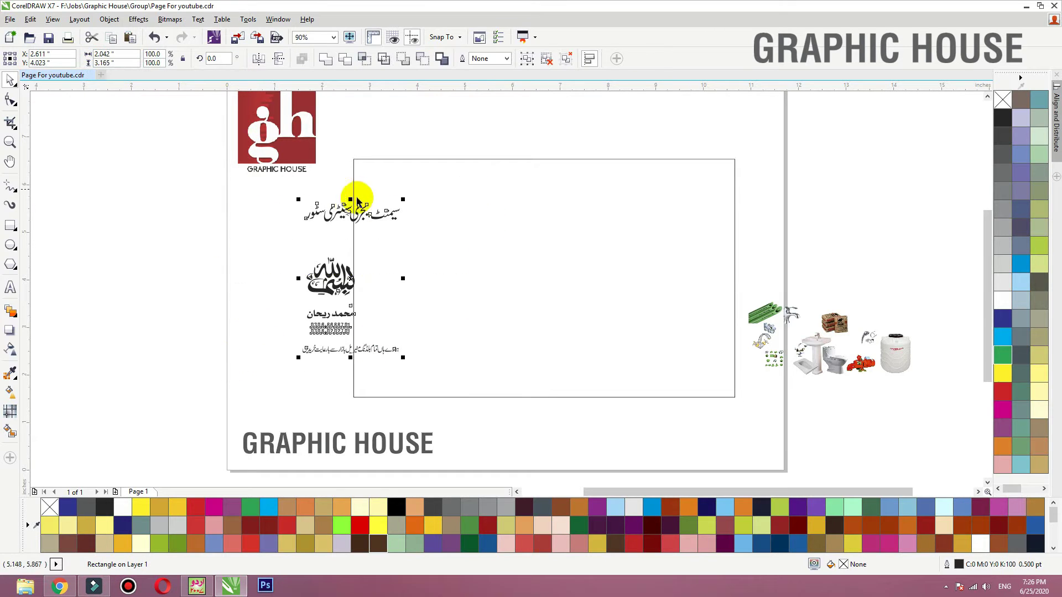
left_click_drag(341, 211, 257, 226)
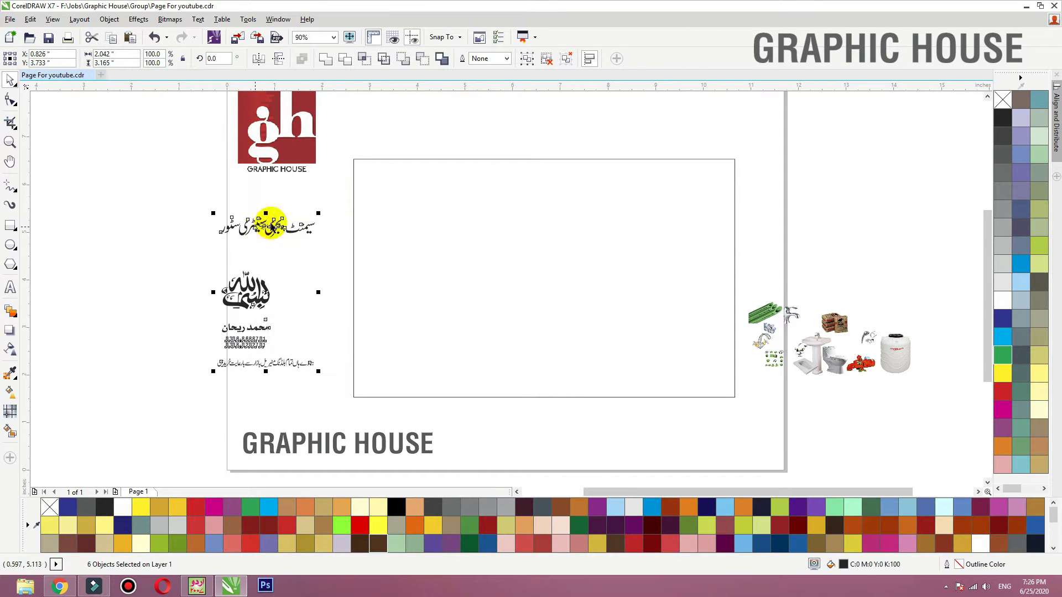
left_click(387, 160)
left_click_drag(387, 159, 349, 156)
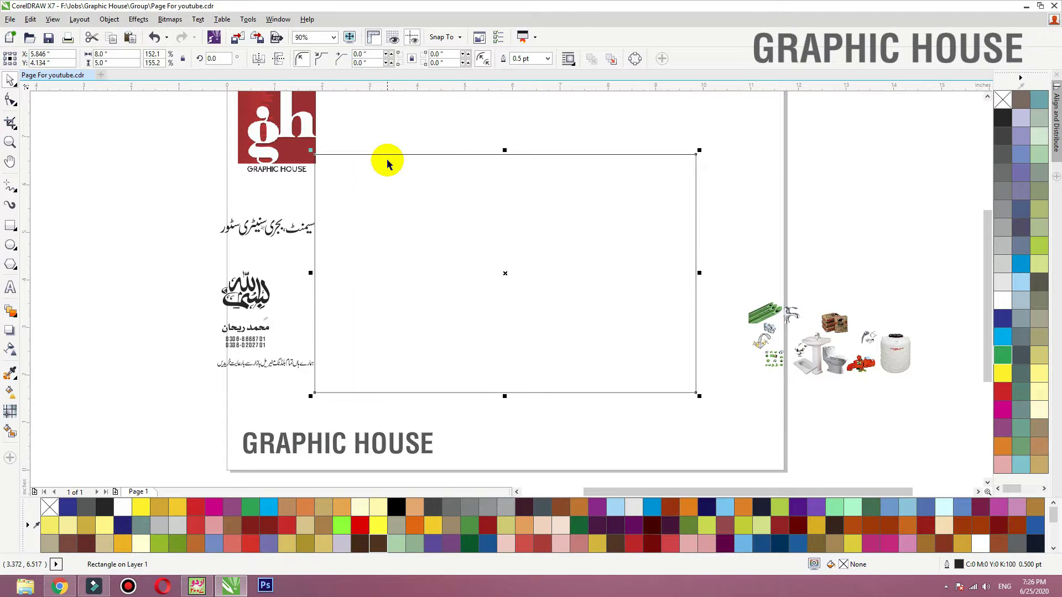
- Add a one-step inside contour to the rectangle with an offset of about 0.25 inch
left_click(18, 317)
left_click(55, 327)
mouse_move(315, 272)
left_mouse_down()
mouse_move(334, 272)
mouse_move(325, 273)
left_mouse_up()
left_click(16, 315)
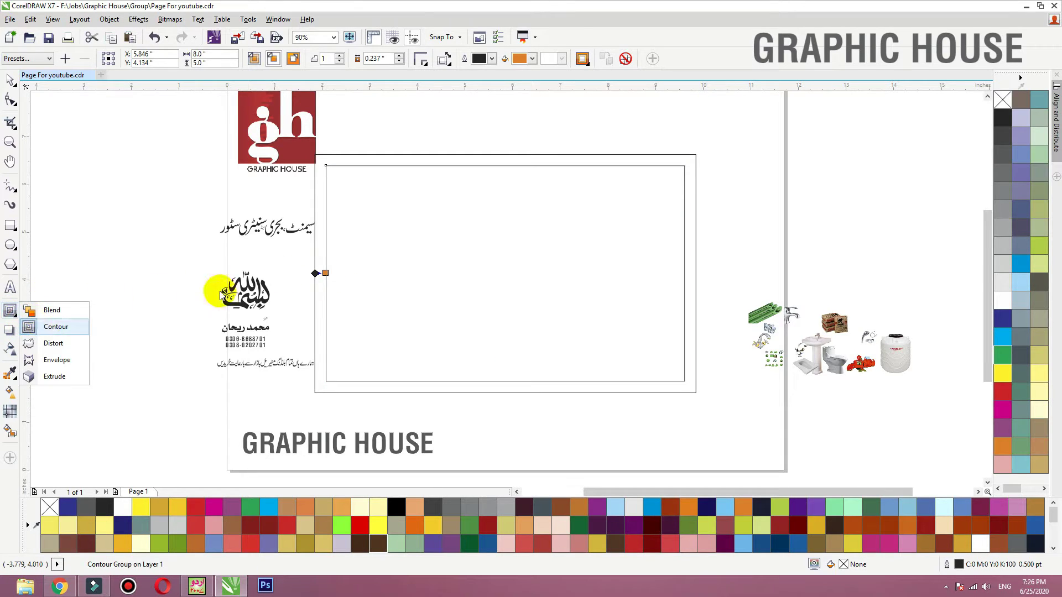
left_click(325, 273)
mouse_move(325, 273)
left_mouse_down()
mouse_move(315, 273)
mouse_move(327, 273)
left_mouse_up()
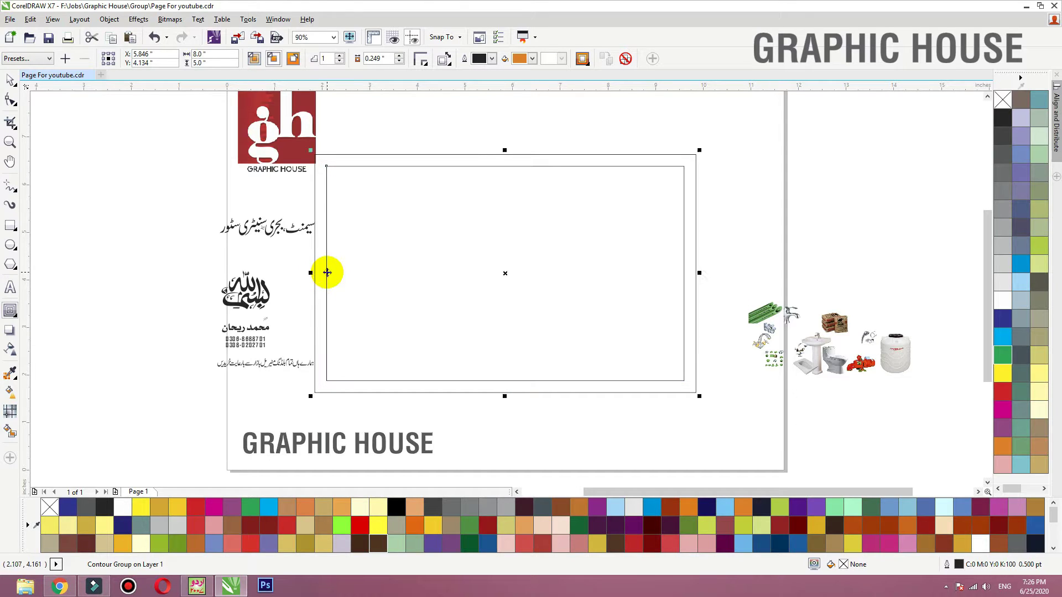
key("space")
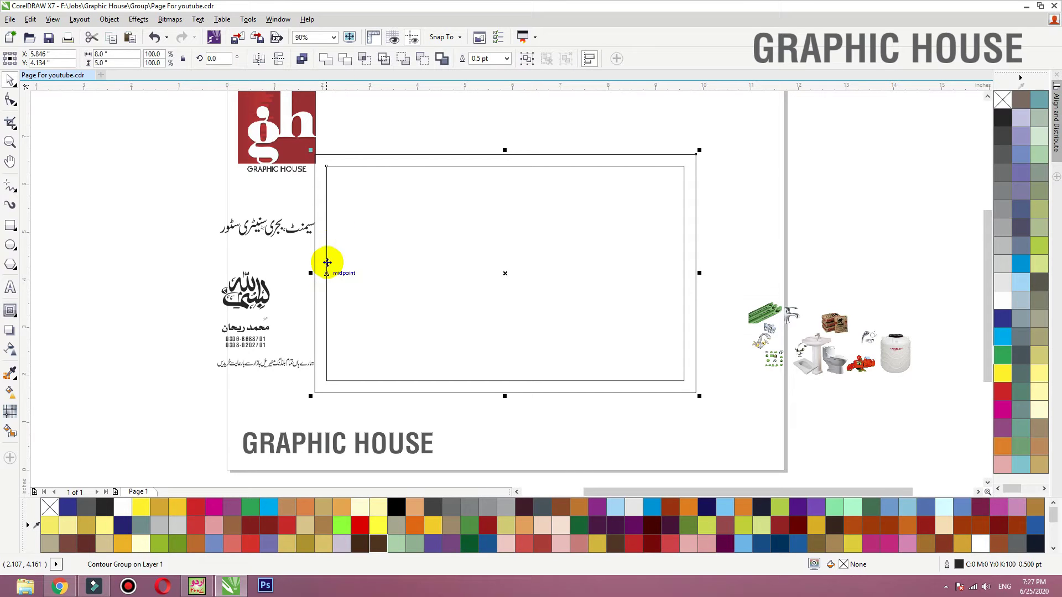
- Fill the outer rectangle with orange (C0 M60 Y100 K0) and remove its outline
left_click(363, 145)
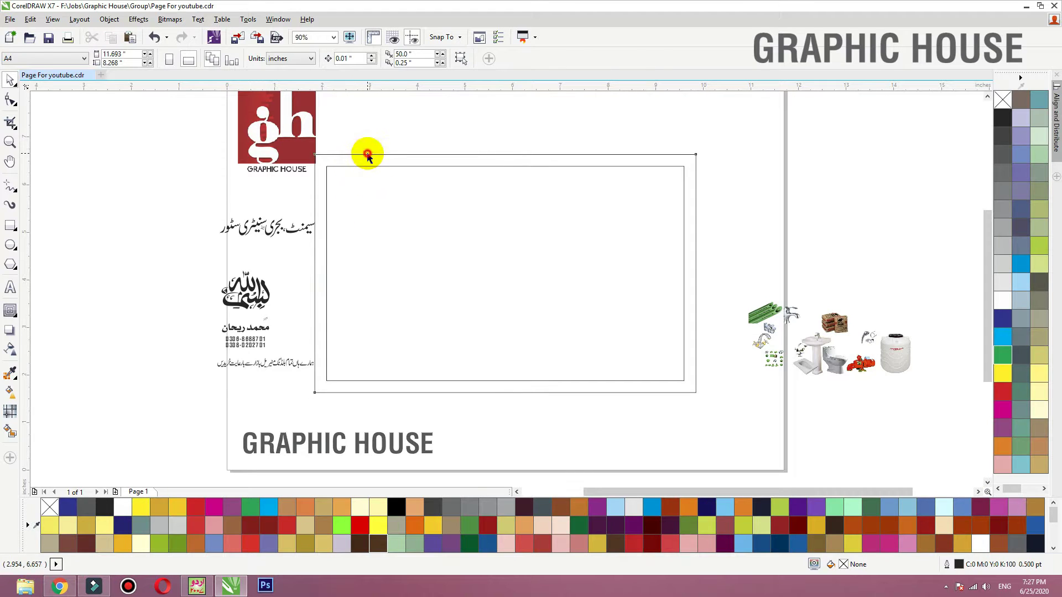
left_click(367, 155)
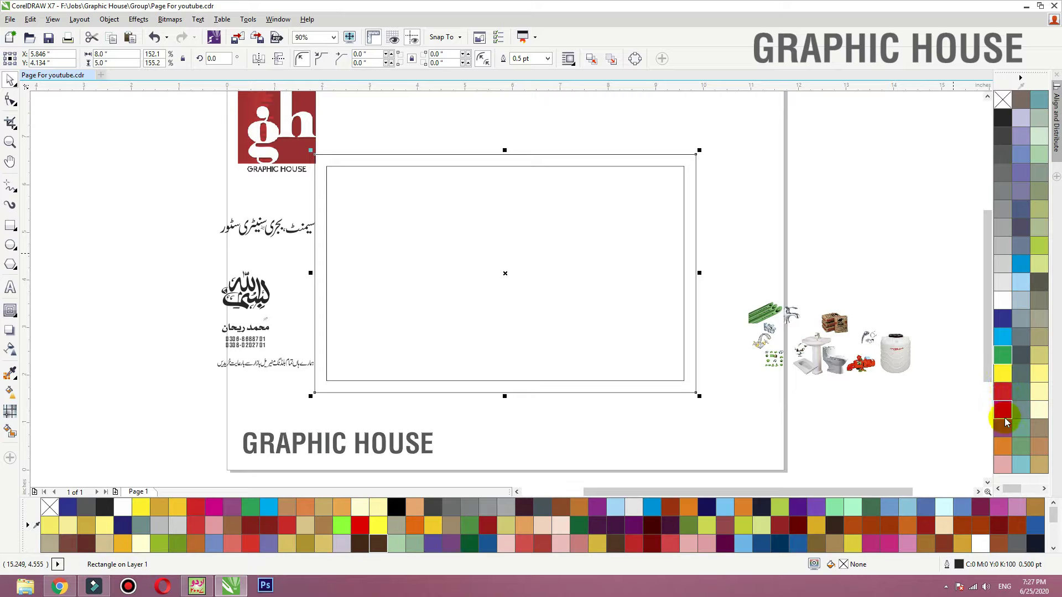
left_click(1003, 446)
right_click(1002, 102)
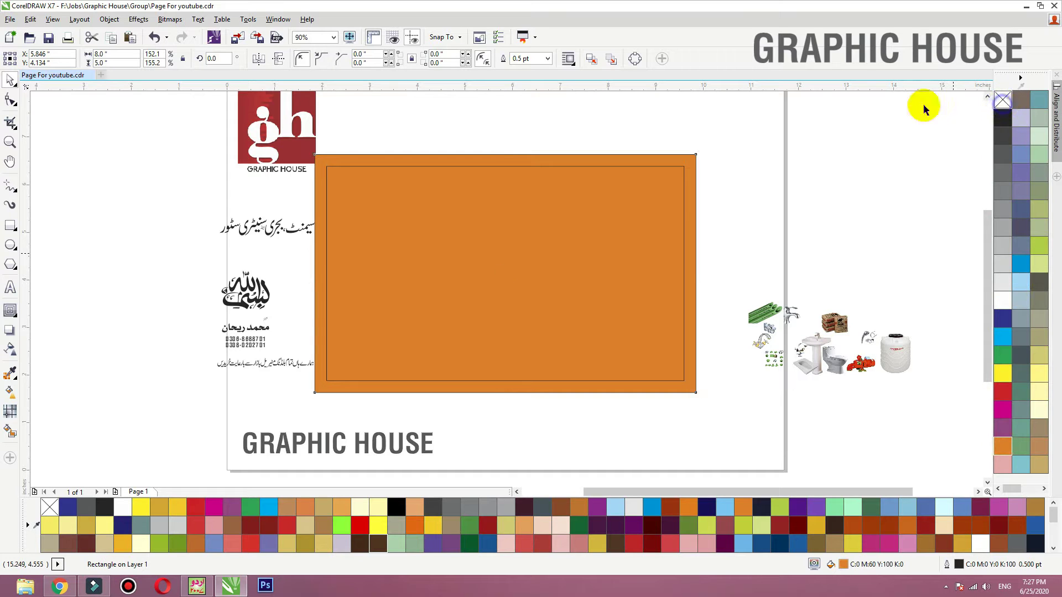
- Bring the text elements to the front and place the Urdu heading and the Bismillah calligraphy at the middle of the orange rectangle
left_click(268, 232)
left_click_drag(268, 238, 405, 304)
left_click_drag(131, 225, 465, 374)
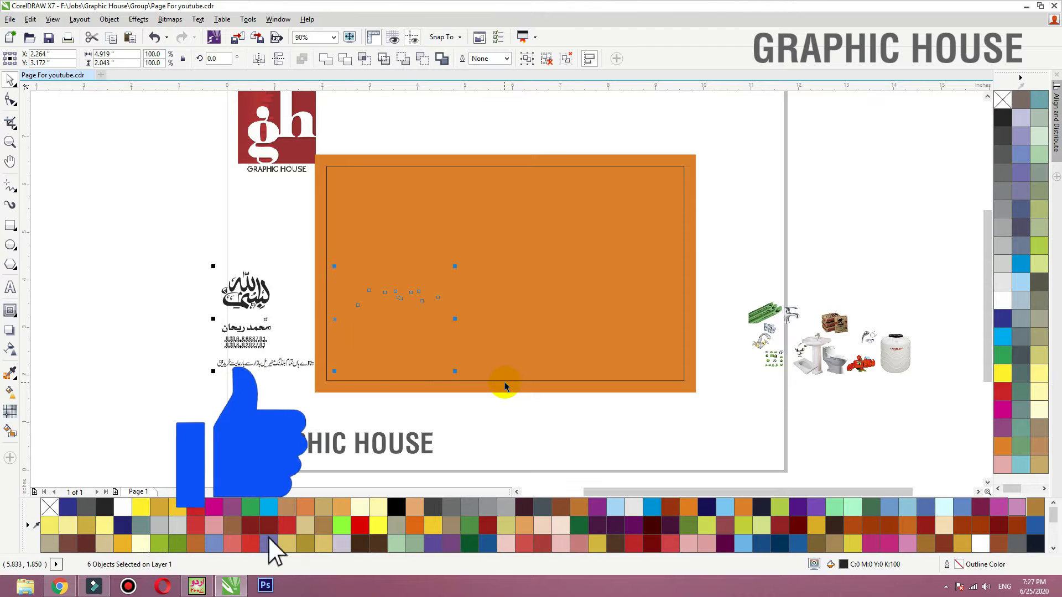
key("shift+Page_Up")
left_click(258, 293)
left_click_drag(253, 293, 578, 284)
left_click_drag(440, 302, 515, 260)
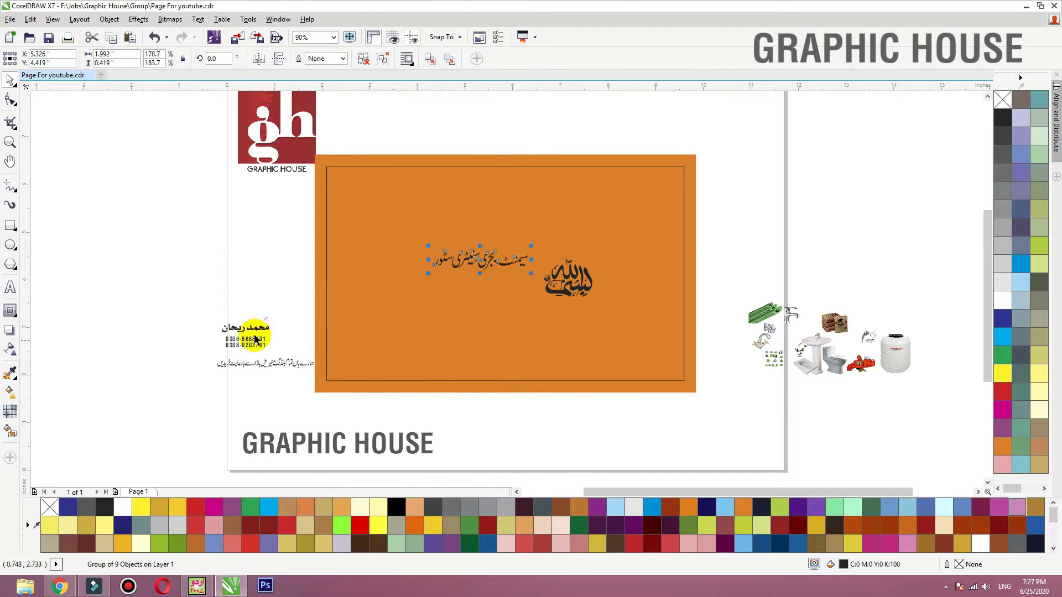
- Move the owner's name and phone numbers into the upper-left corner of the orange rectangle
left_click(254, 335)
left_click(245, 340)
left_click(249, 330)
left_click_drag(249, 329, 379, 175)
- Place the Urdu tagline below the heading and the product pictures in the orange rectangle's lower-left area
left_click(270, 364)
left_click_drag(356, 354, 505, 294)
left_click_drag(736, 262, 926, 403)
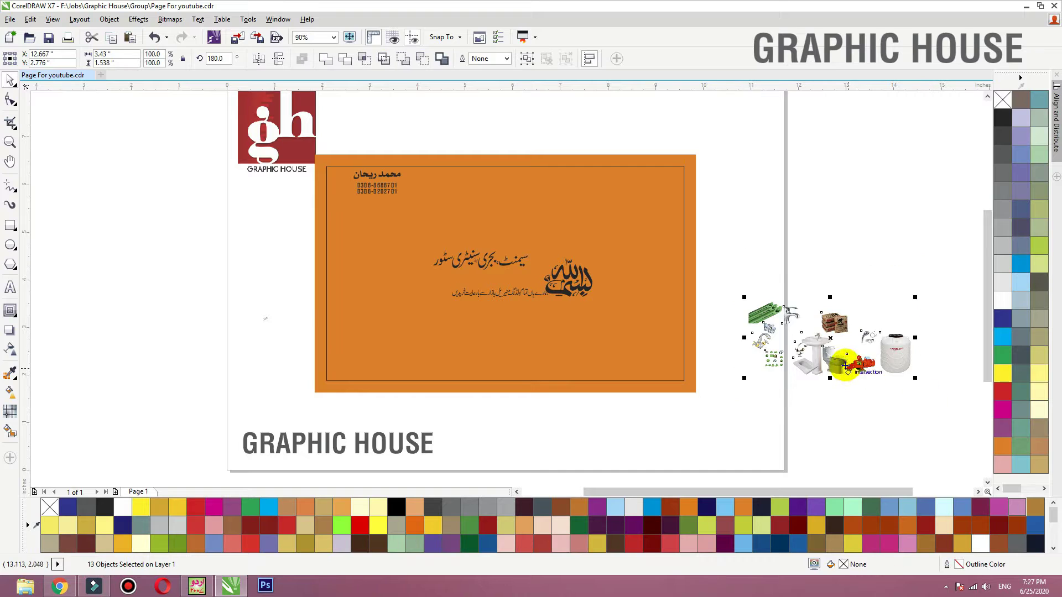
left_click_drag(846, 368, 441, 364)
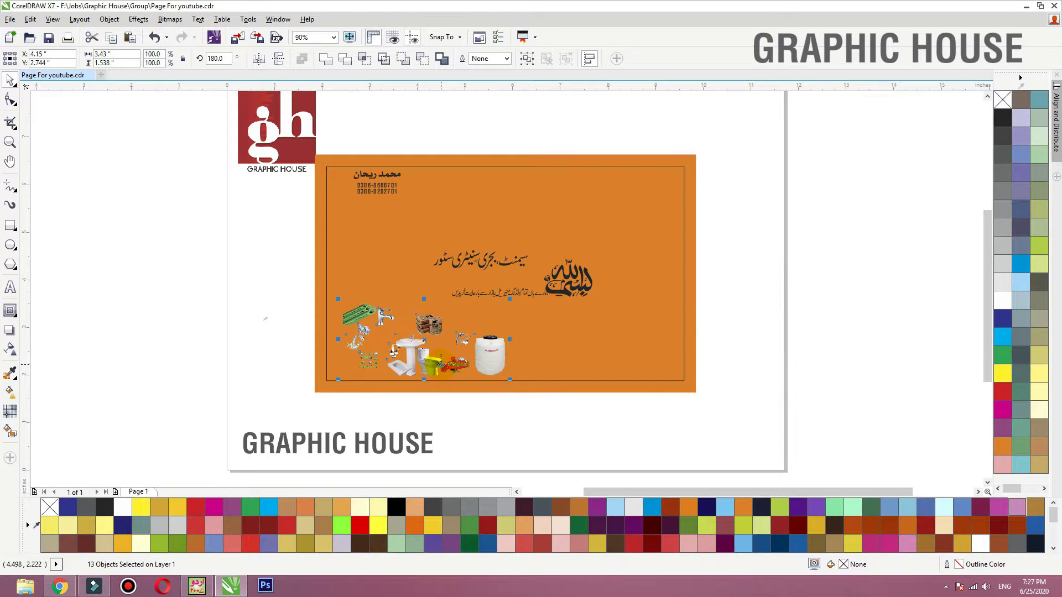
- Move the Bismillah calligraphy to the rectangle's upper-right corner and enlarge it to about 2.59 by 2.08 inches
left_click(681, 385)
key("shift+F2")
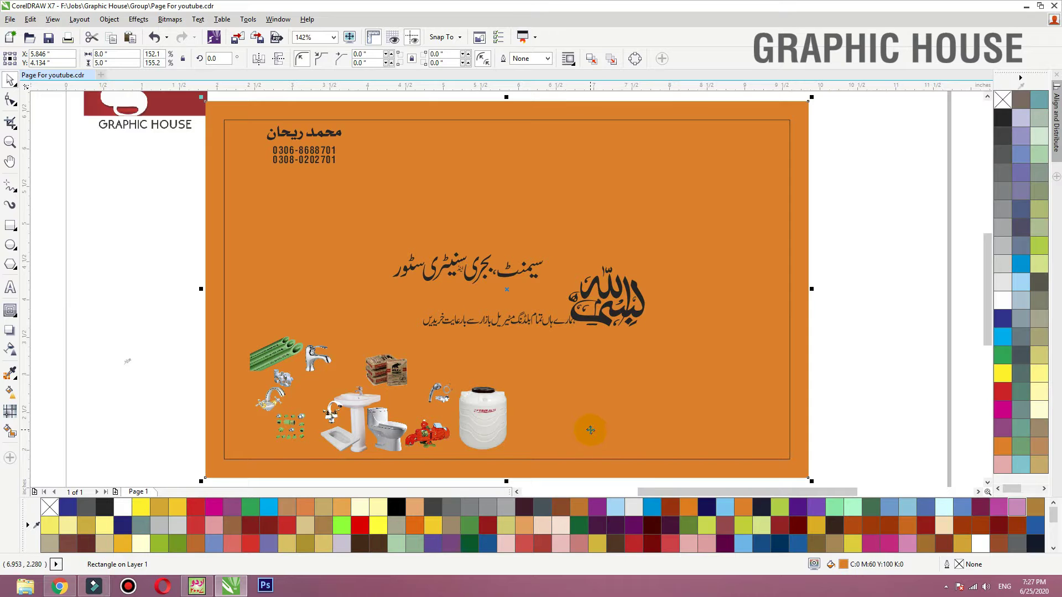
left_click(591, 323)
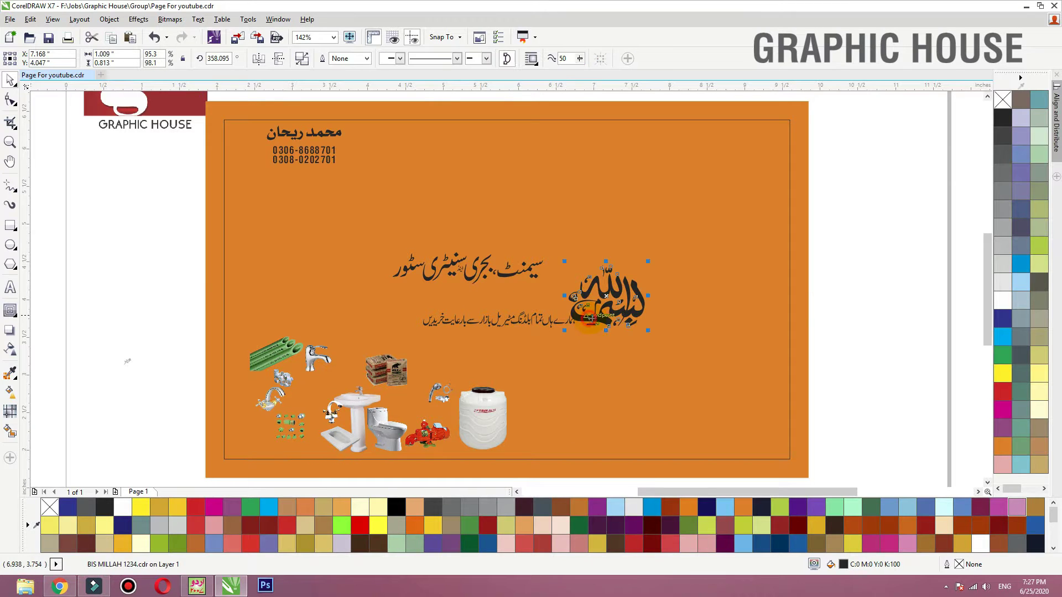
left_click_drag(596, 317, 718, 177)
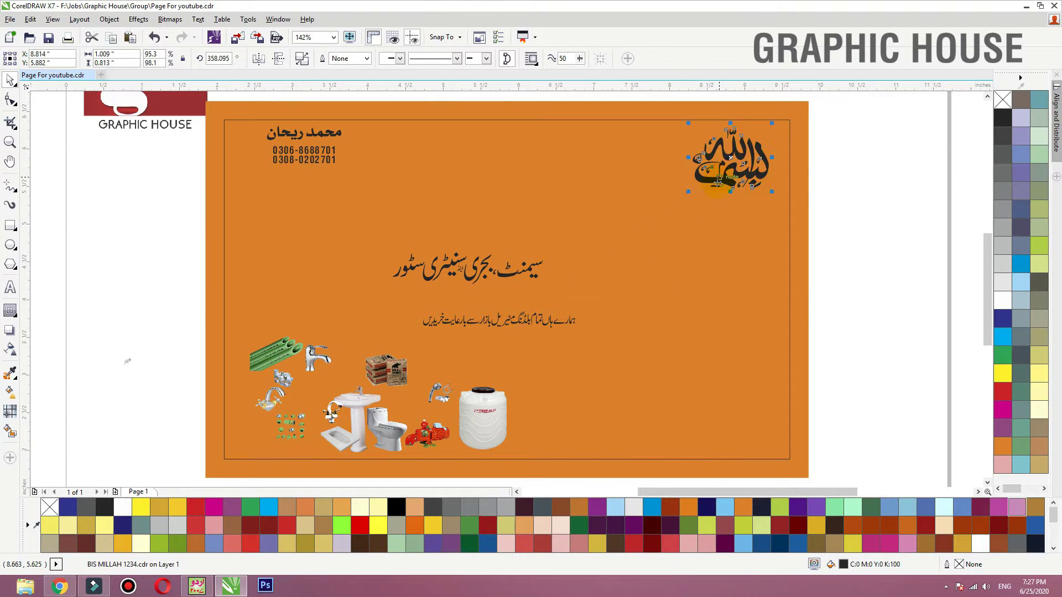
left_click_drag(620, 271, 572, 309)
left_click_drag(621, 264, 628, 264)
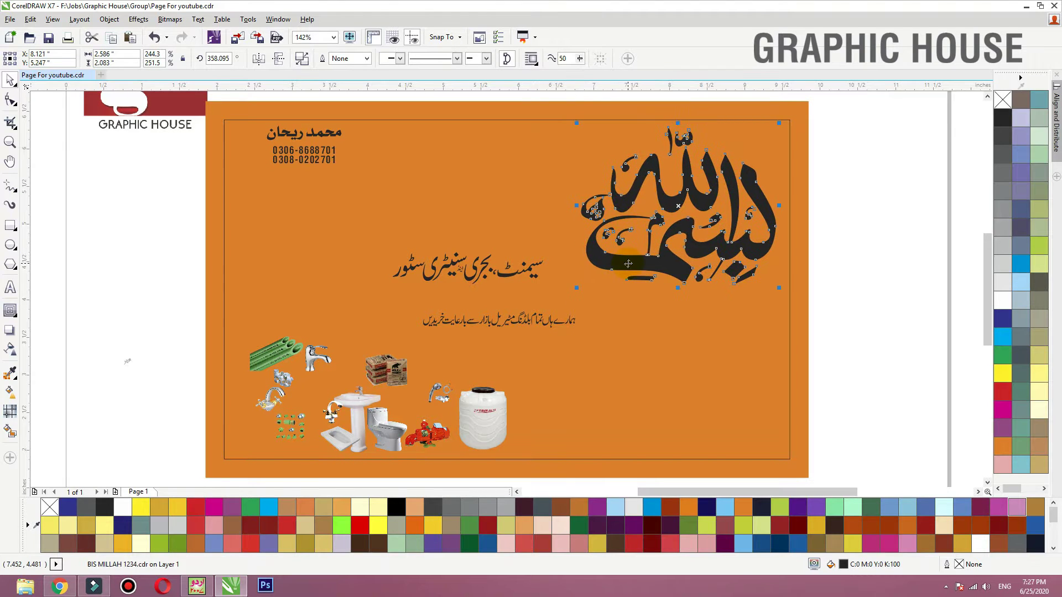
- Place an enlarged Urdu heading, about 4.3 by 0.9 inches, left of the calligraphy and delete the smaller duplicate
left_click_drag(515, 278, 392, 246)
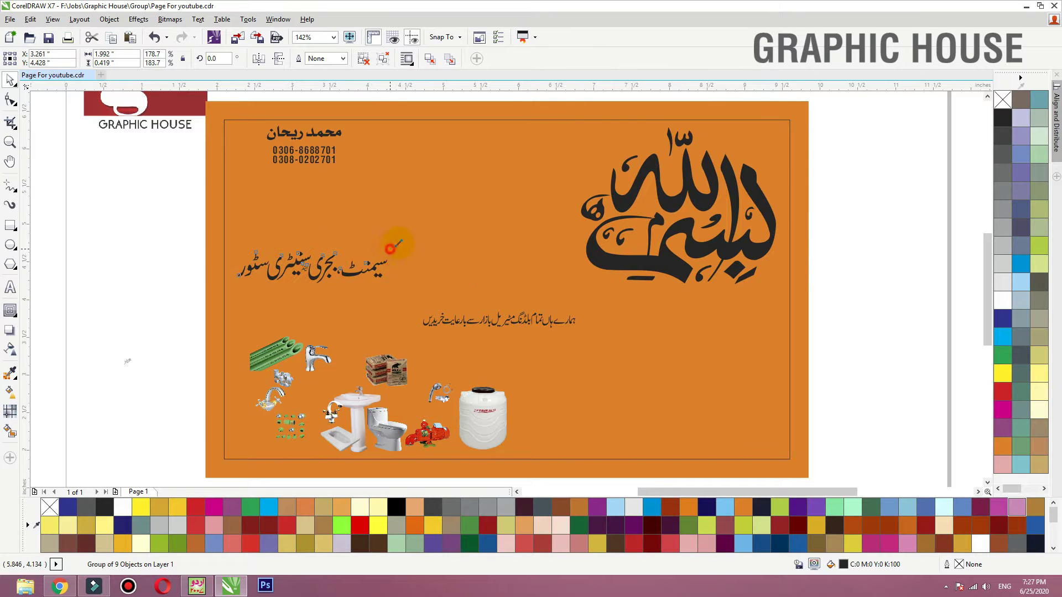
left_click_drag(498, 192, 562, 183)
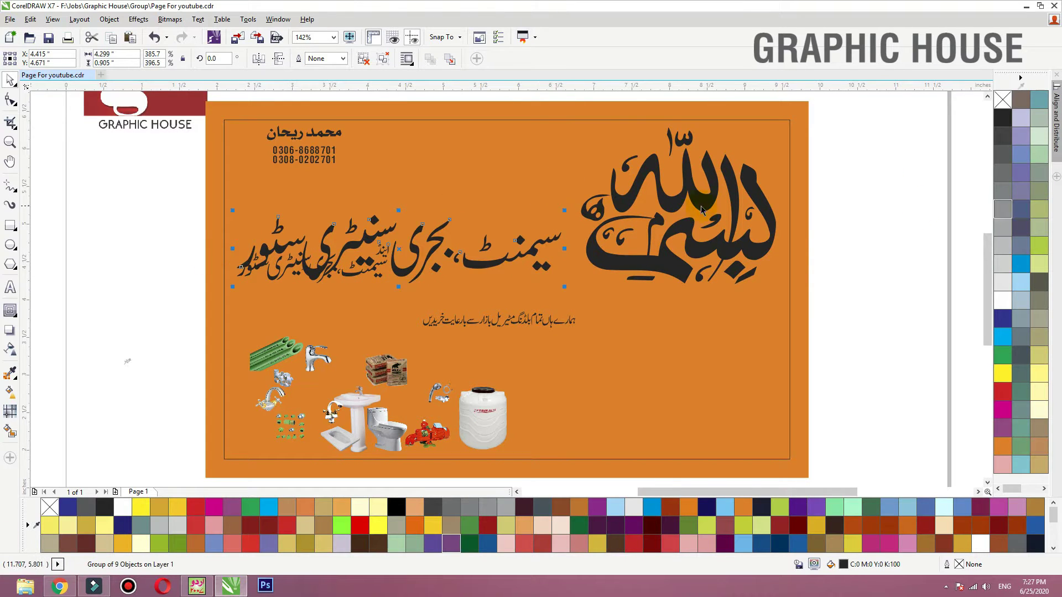
key("Delete")
- Reduce the calligraphy to about 2.4 by 1.93 inches, and enlarge the heading to about 4.79 by 1.01 inches, placed slightly higher
left_click(646, 274)
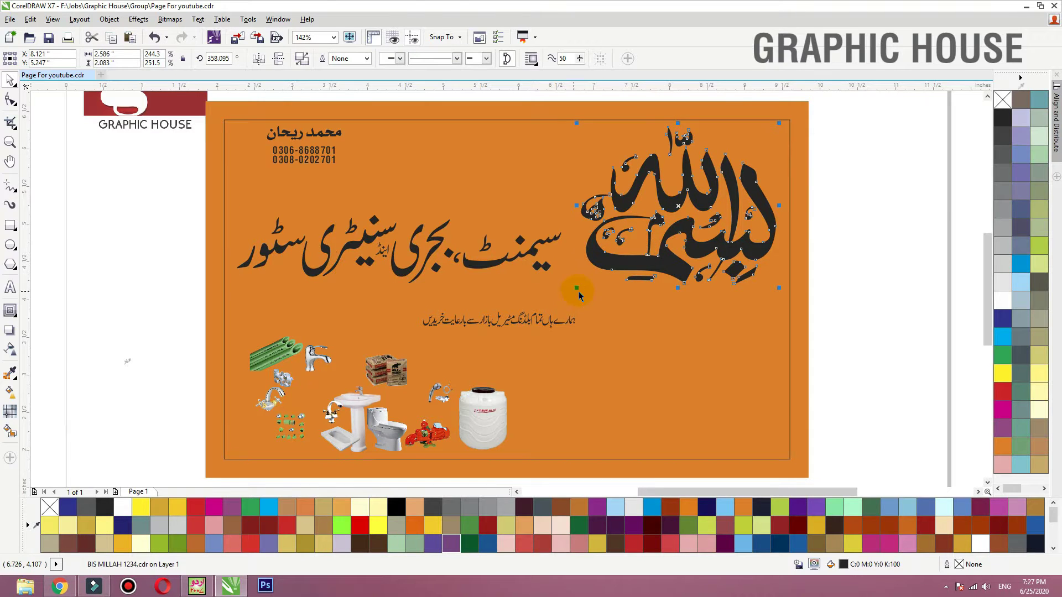
left_click_drag(576, 288, 591, 275)
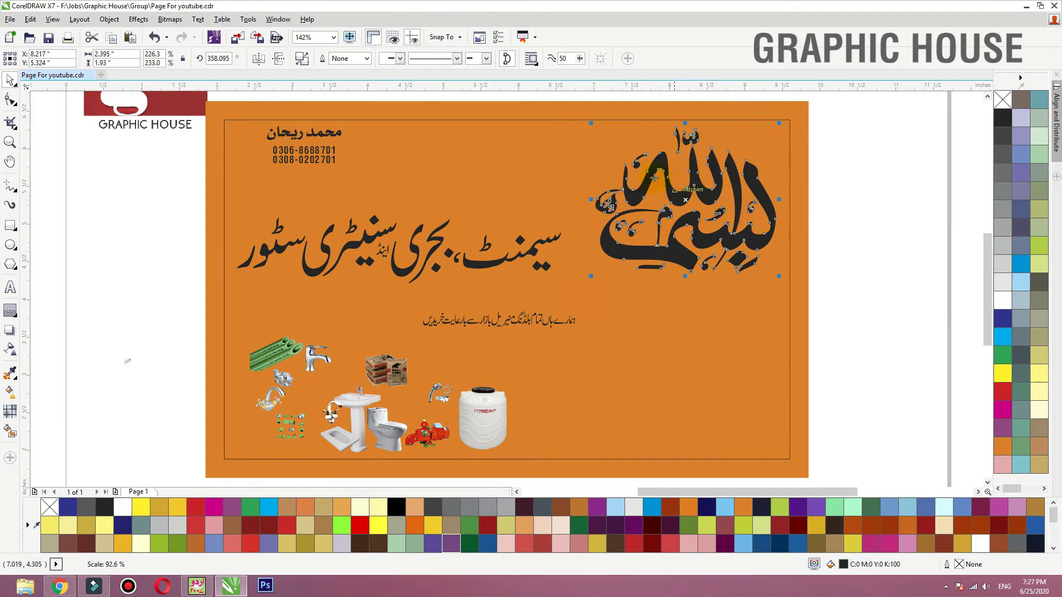
left_click(534, 251)
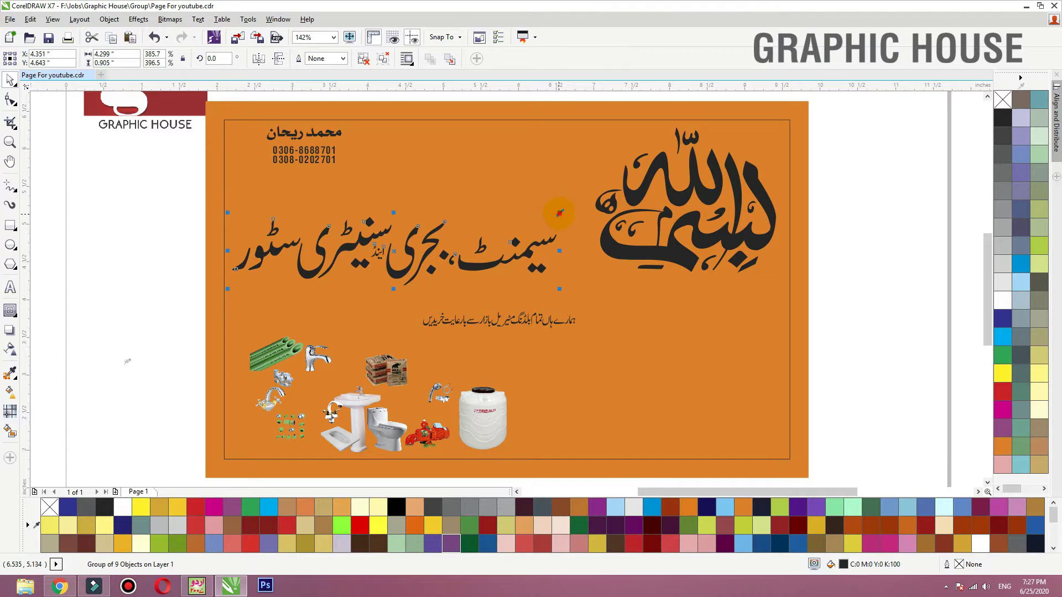
left_click_drag(560, 212, 596, 164)
key("Up")
key("Up")
key("Up")
key("Up")
key("Up")
key("Up")
key("Up")
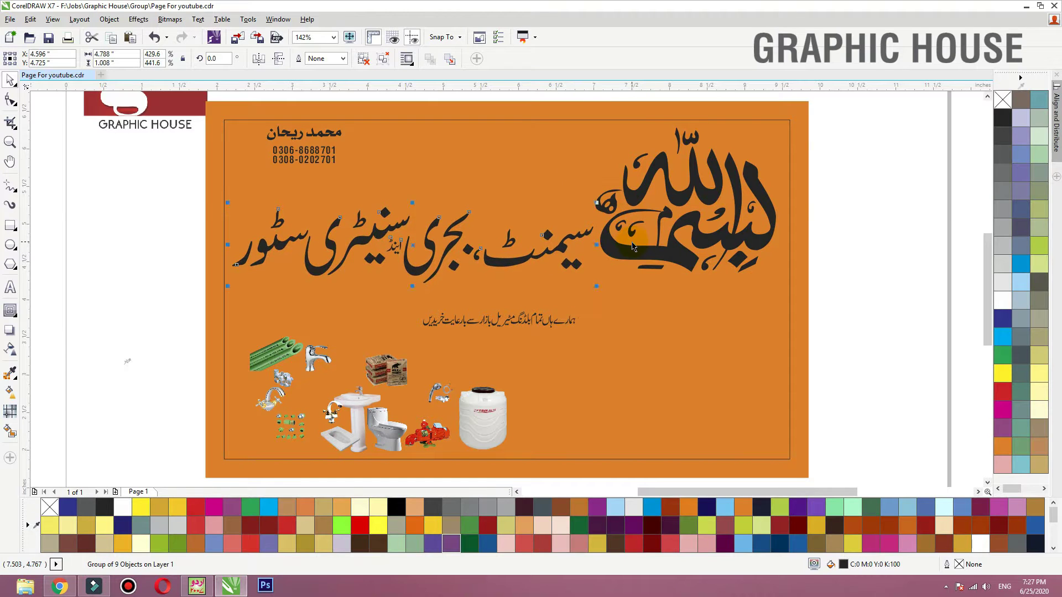
- Fill the Bismillah calligraphy and the Urdu heading with white
left_click(668, 249)
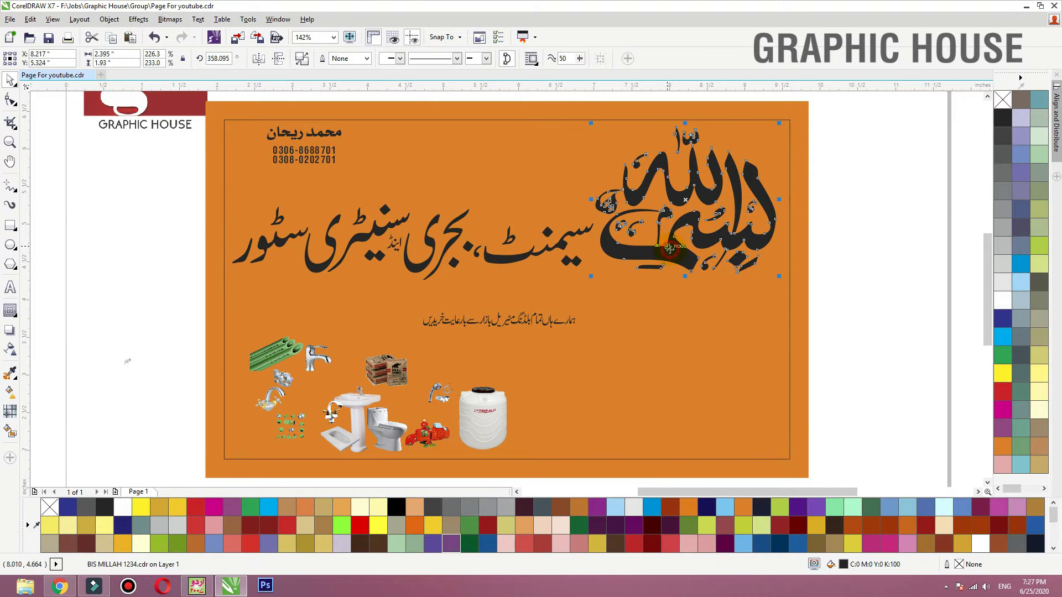
left_click(1002, 300)
left_click(562, 245)
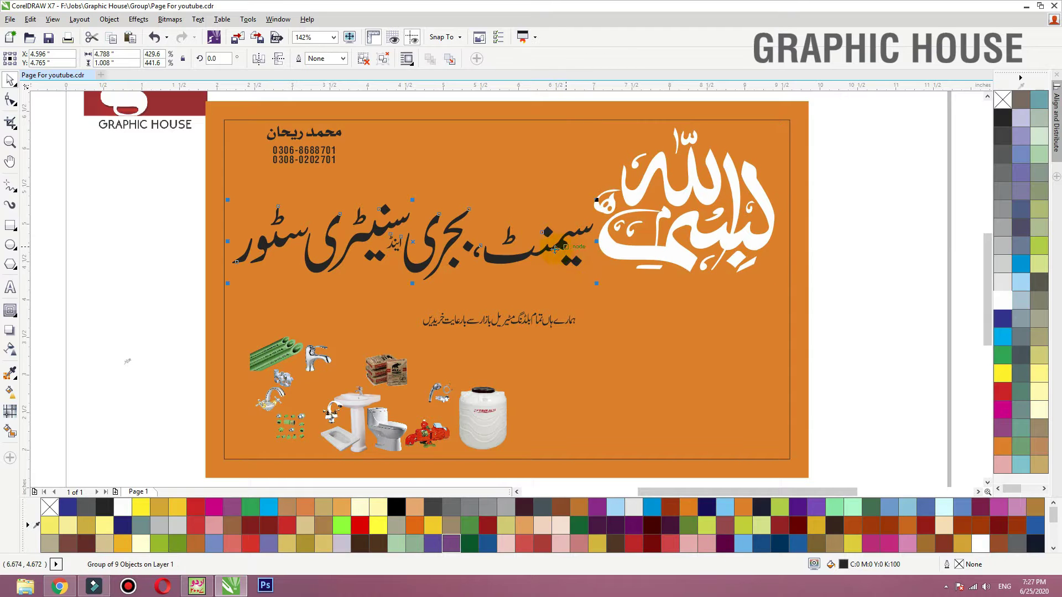
left_click(1003, 301)
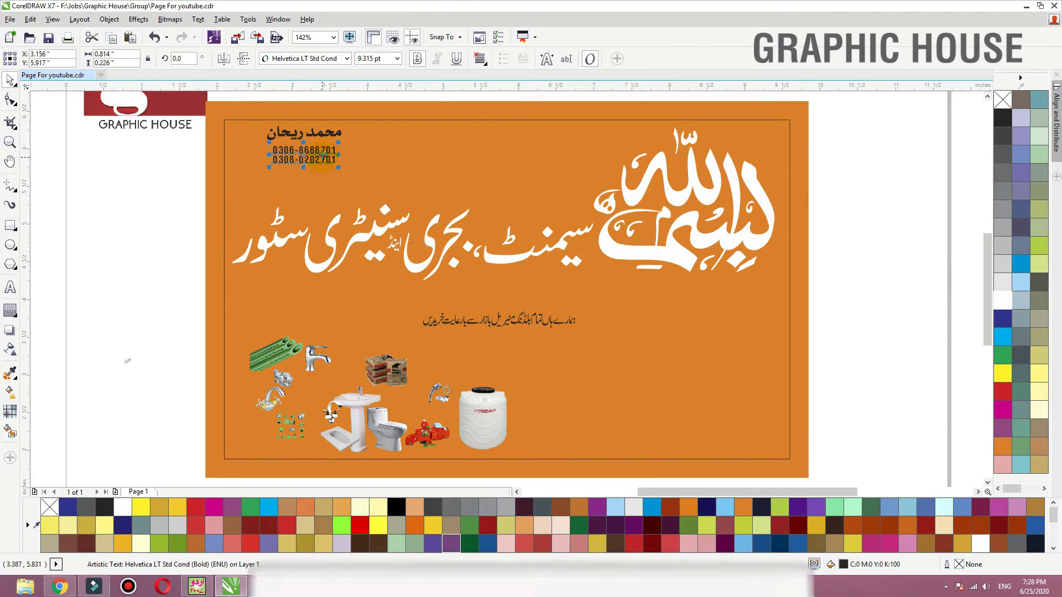
- Enlarge the phone numbers in the rectangle's upper-left corner and place the contact name beside them, enlarged to about 1.76 by 0.34 inches
left_click_drag(319, 162, 364, 171)
mouse_move(386, 94)
left_mouse_down()
mouse_move(260, 152)
mouse_move(386, 94)
left_mouse_up()
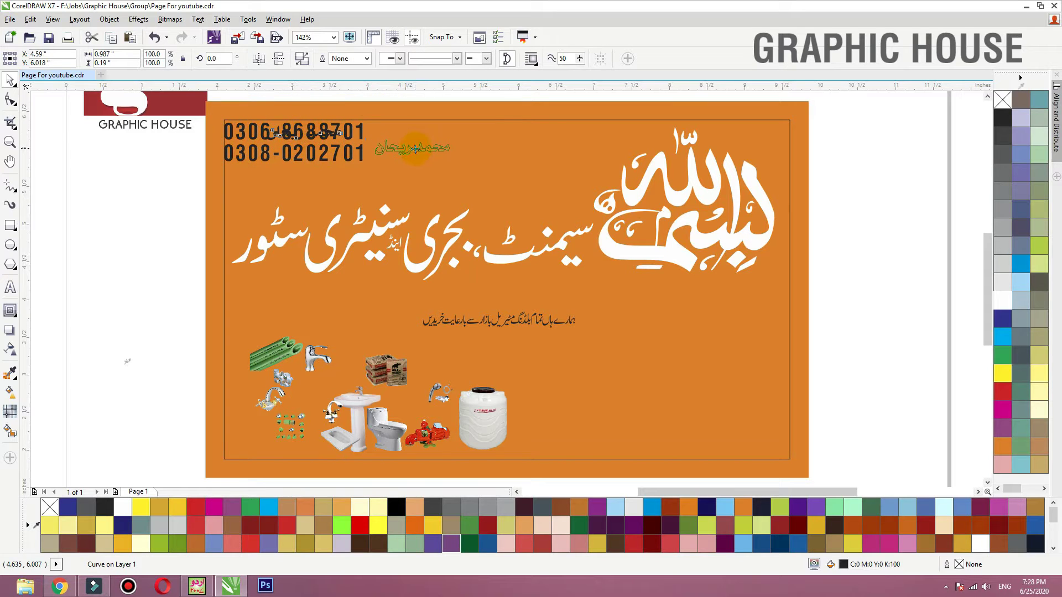
left_click_drag(416, 148, 415, 148)
left_click_drag(477, 125, 513, 121)
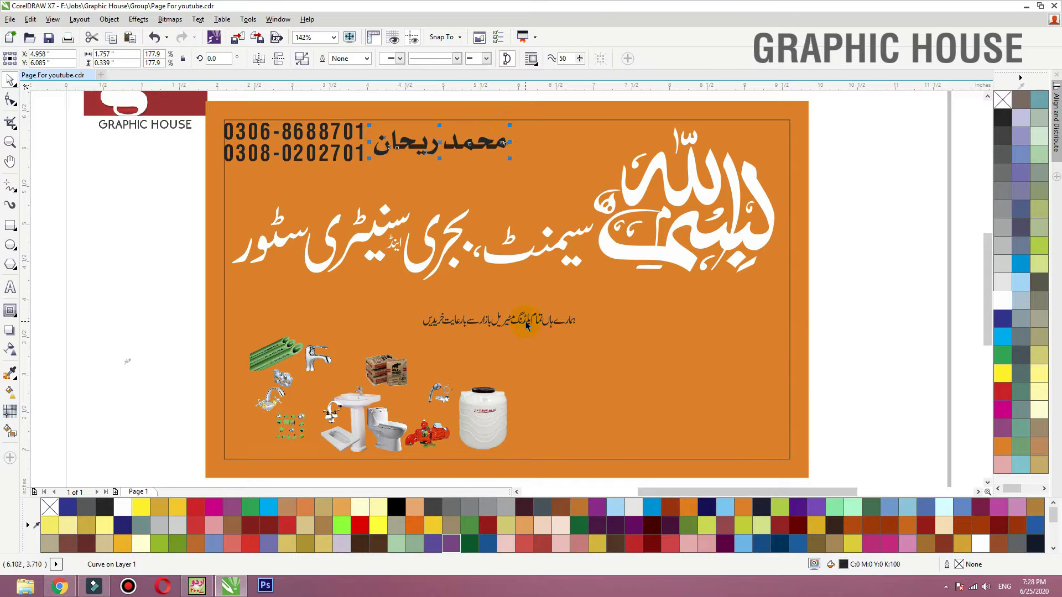
- Enlarge the Urdu tagline below the heading to about 3.84 by 0.41 inches and center it horizontally on the orange rectangle
left_click_drag(527, 325, 641, 288)
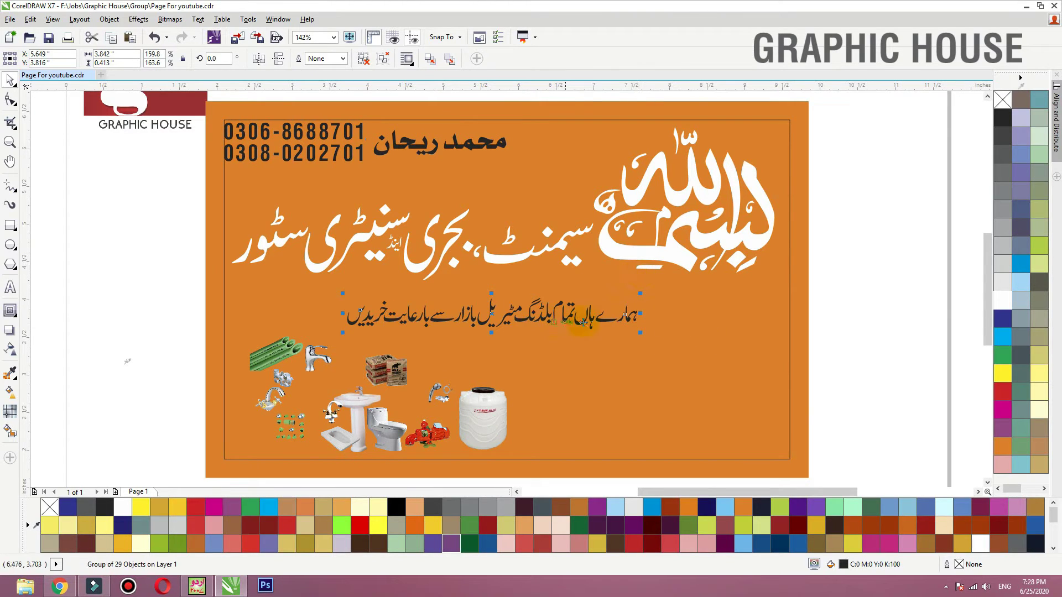
key("c")
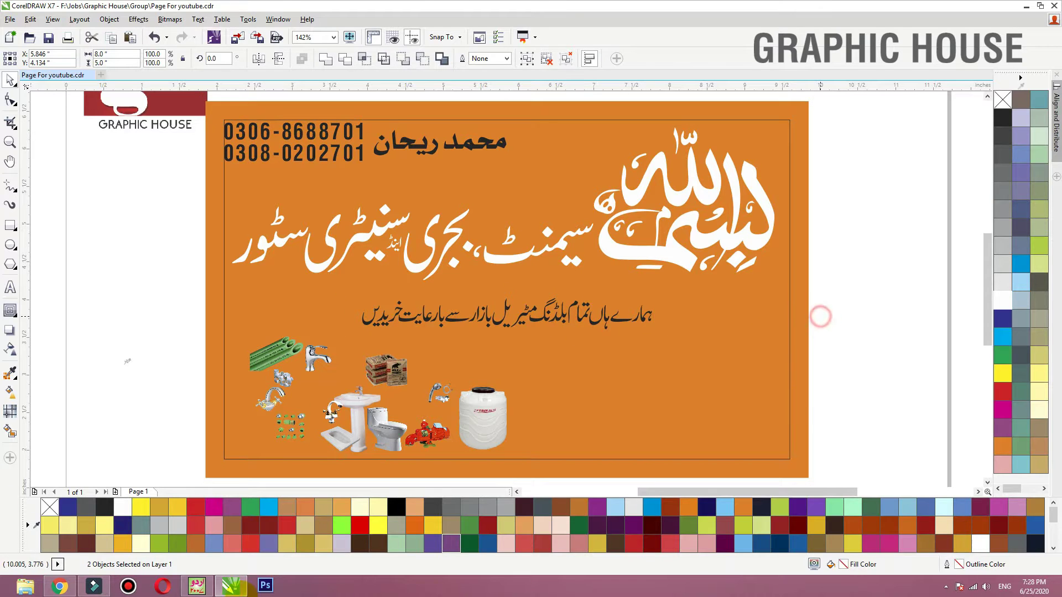
left_click(816, 314)
- Move the water tank picture to the inner frame's lower-right corner and enlarge it to about 1.31 by 1.86 inches
left_click_drag(482, 419, 764, 423)
left_click_drag(737, 389, 679, 312)
left_click_drag(679, 387, 688, 387)
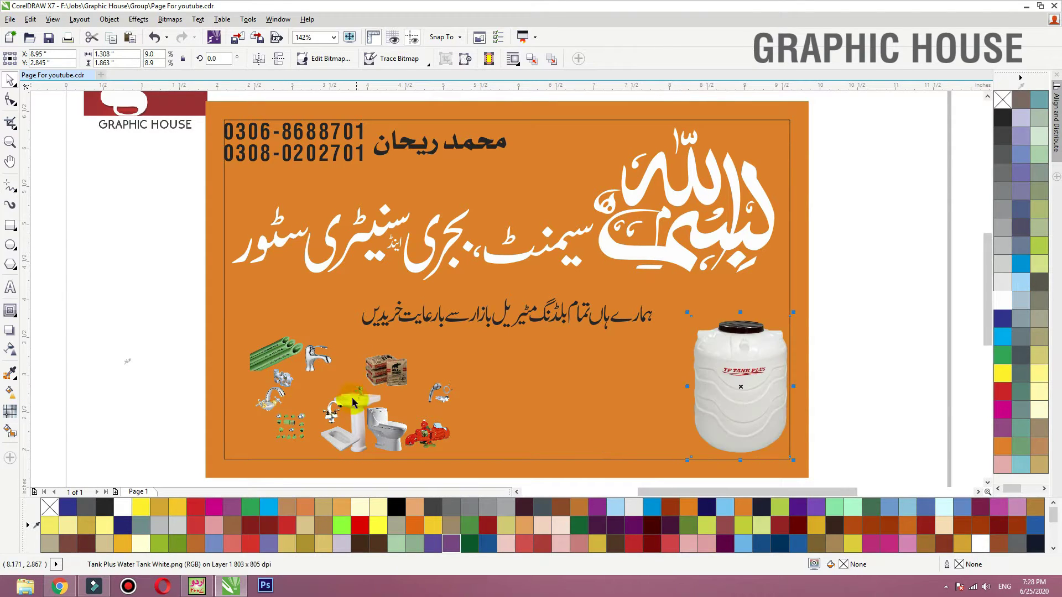
- Enlarge and line up the toilet, washbasin and squat pan pictures left of the tank, with the washbasin about 1.0 by 1.35 inches
left_click_drag(366, 407, 656, 353)
left_click_drag(627, 390, 629, 395)
left_click_drag(387, 428, 694, 386)
left_click_drag(673, 407, 681, 410)
left_click(596, 381)
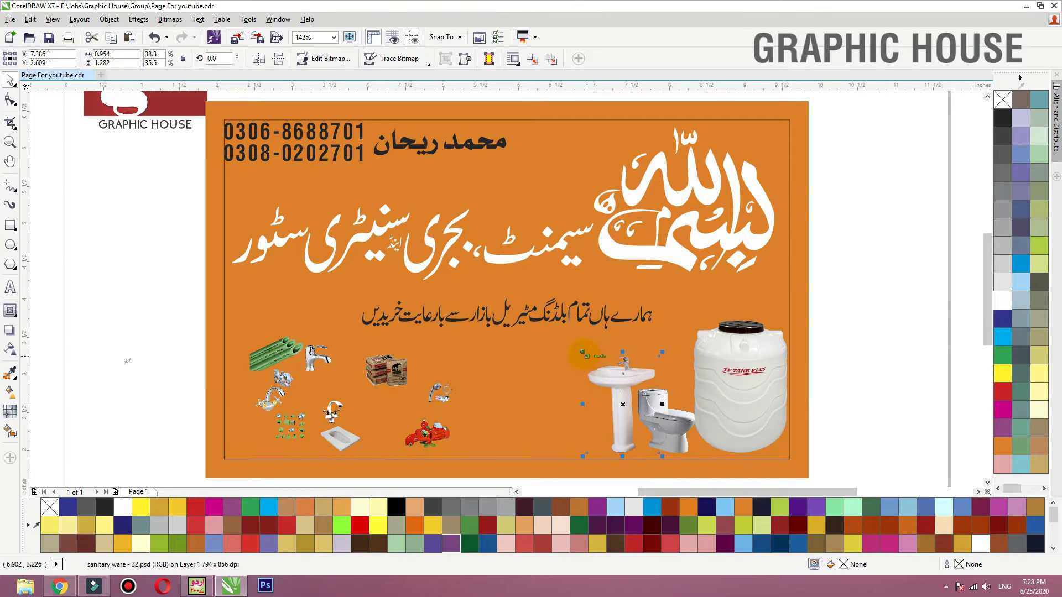
left_click_drag(581, 352, 575, 355)
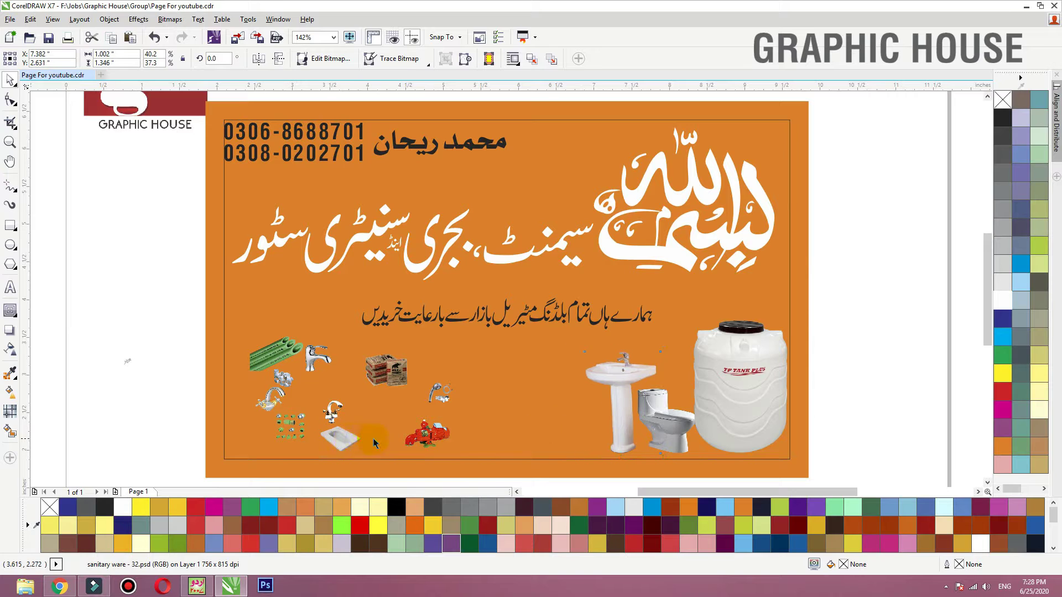
left_click_drag(361, 429, 623, 404)
- Enlarge the toilet picture to about 0.83 by 0.91 inches and nudge it slightly left
left_click(659, 421)
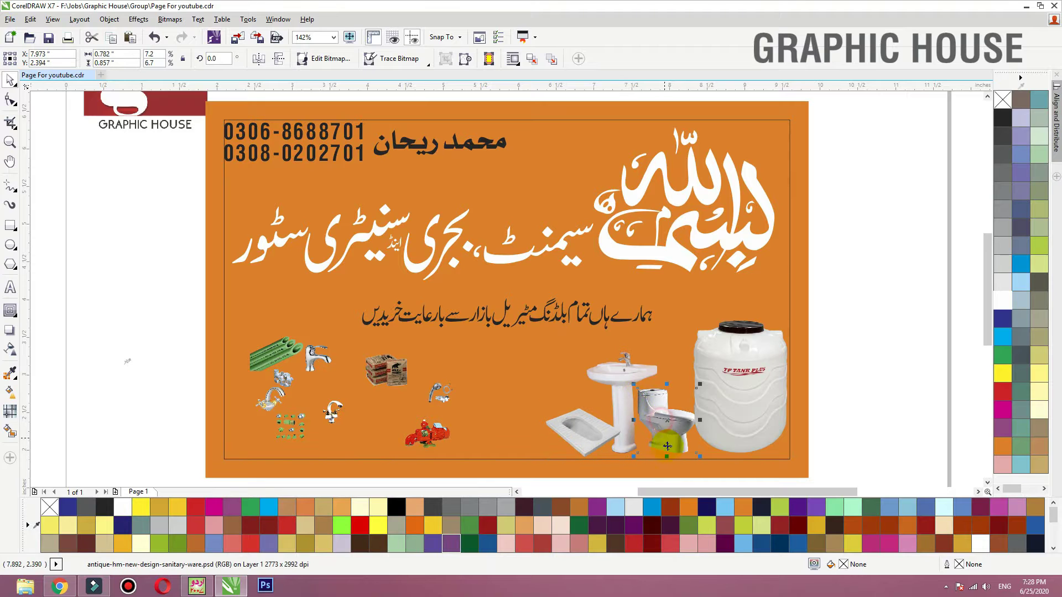
left_click_drag(698, 455, 702, 460)
key("Left")
key("Left")
key("Left")
key("Left")
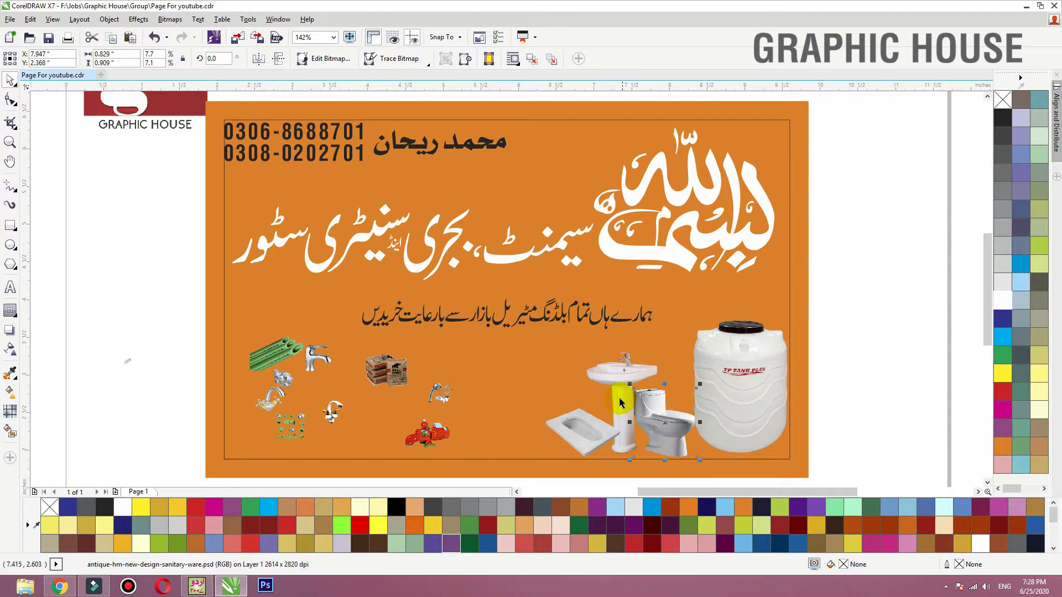
- Nudge the washbasin and toilet pictures a little to the left, away from the tank
left_click(621, 404)
key("Left")
key("Left")
key("Left")
key("Left")
left_click(667, 427)
key("Left")
key("Left")
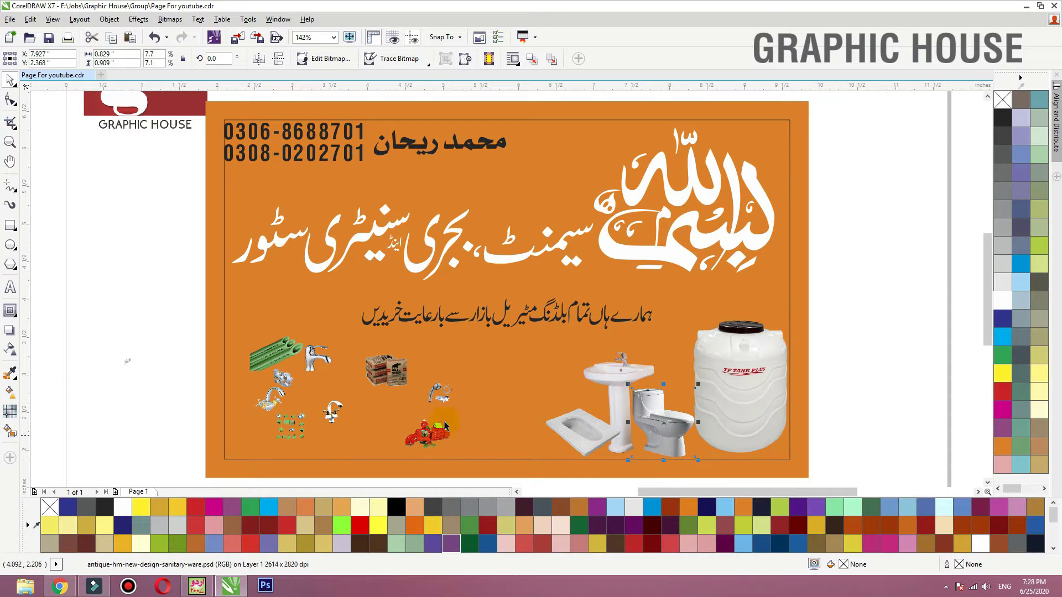
- Enlarge the shower set to about 0.77 by 0.63 inches below the tagline and move the lower-left tap and fittings clear of the green pipes
left_click_drag(439, 390, 512, 336)
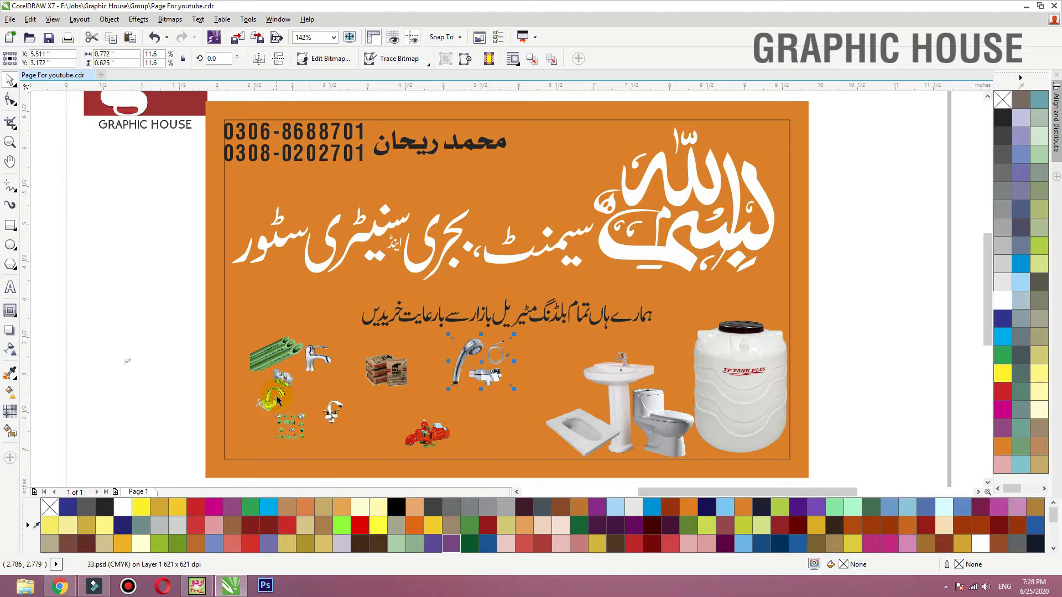
left_click_drag(276, 400, 516, 421)
left_click_drag(284, 379, 442, 416)
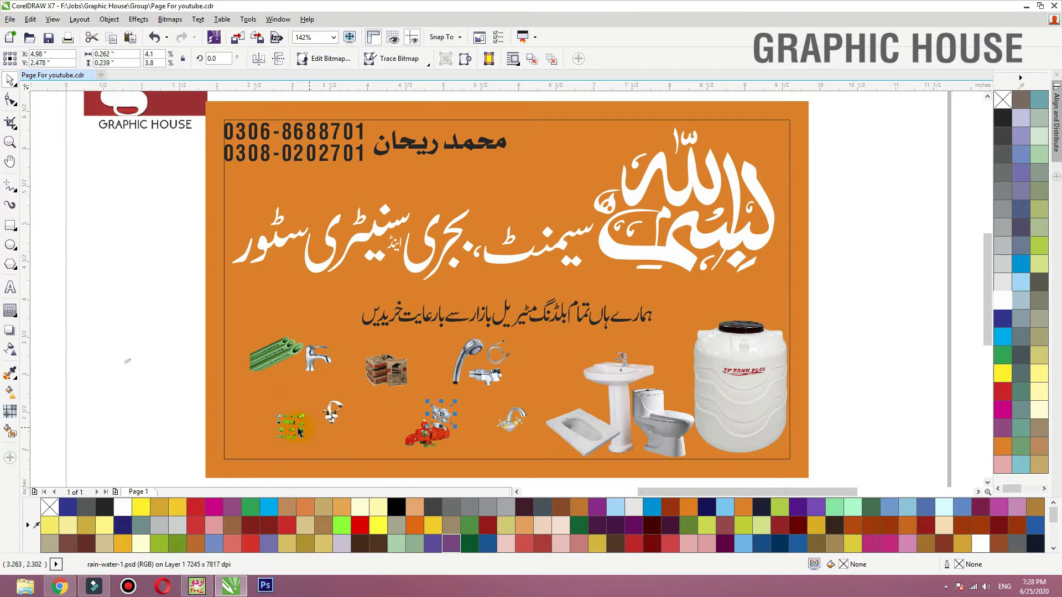
left_click_drag(288, 434, 374, 330)
- Enlarge the green pipes to about 1.72 by 1.11 inches, place them at the lower-left edge and PowerClip them inside the orange rectangle
left_click_drag(282, 349, 325, 386)
left_click_drag(250, 461, 241, 455)
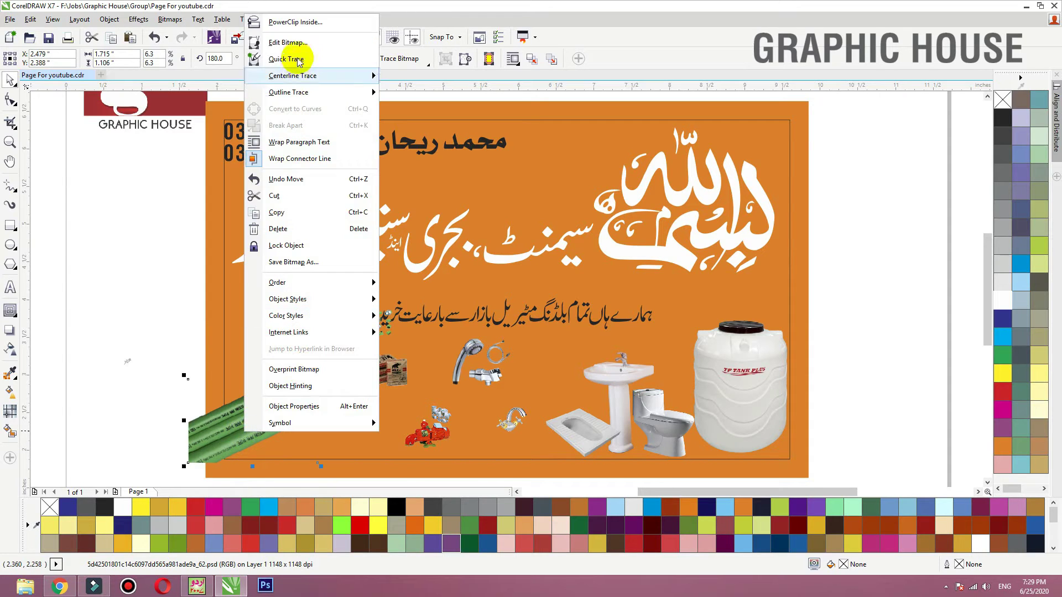
left_click(293, 22)
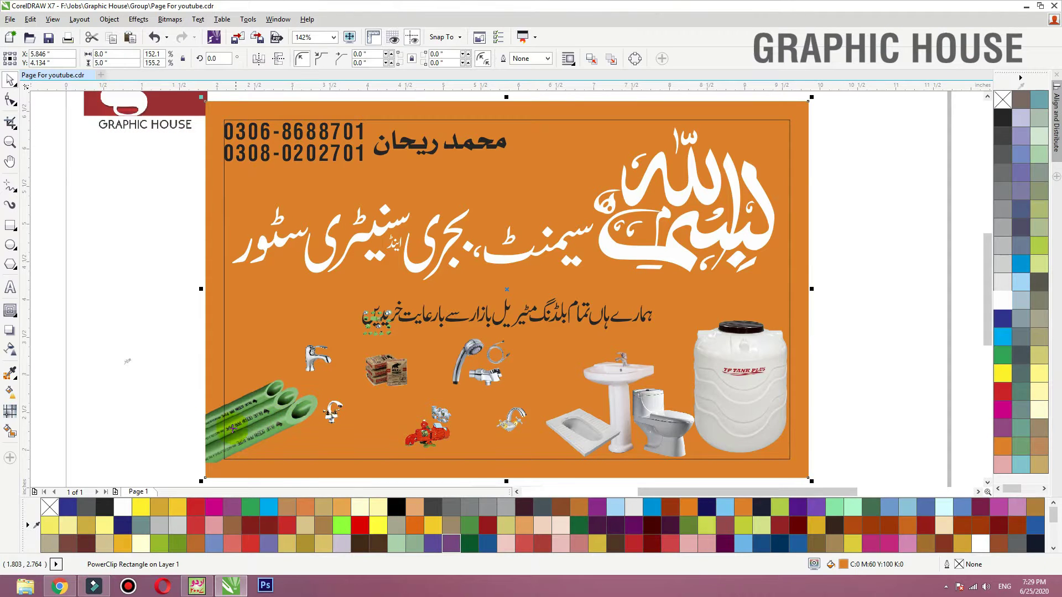
left_click(194, 380)
scroll(313, 266, "down", 2)
key("F2")
left_click_drag(224, 258, 634, 416)
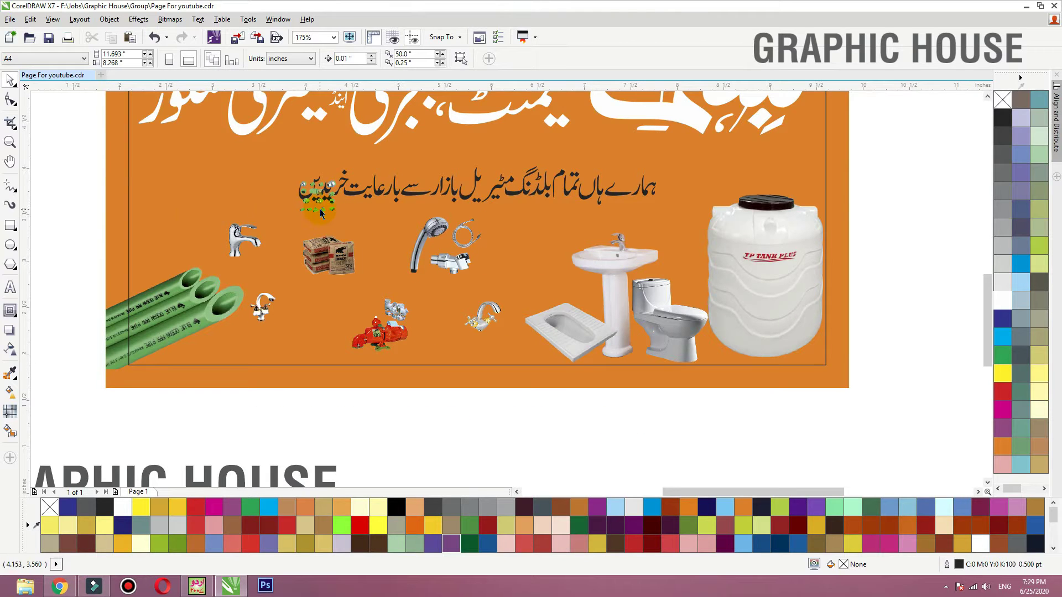
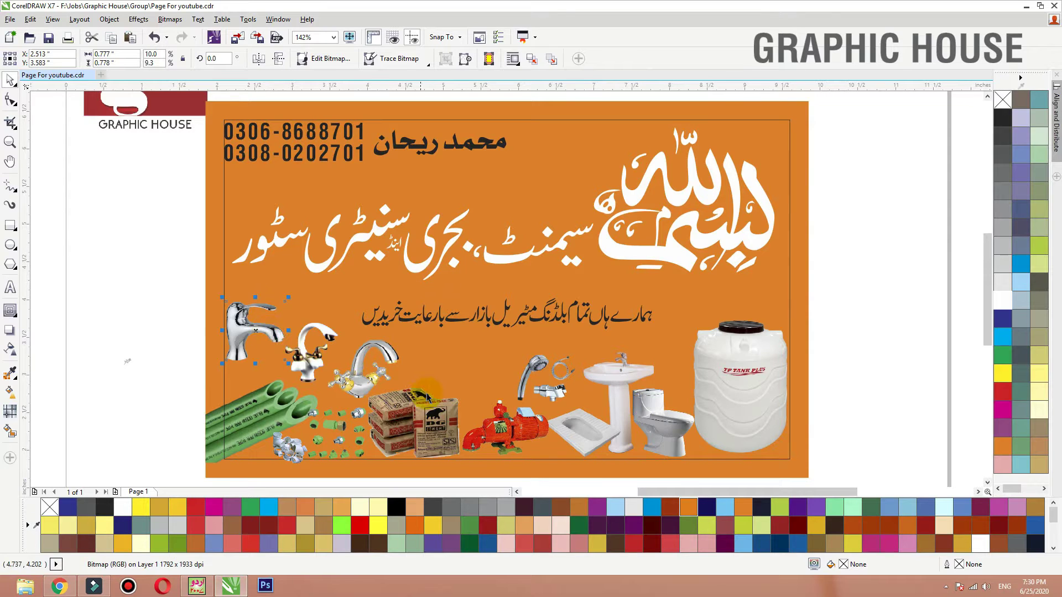
left_click(497, 263)
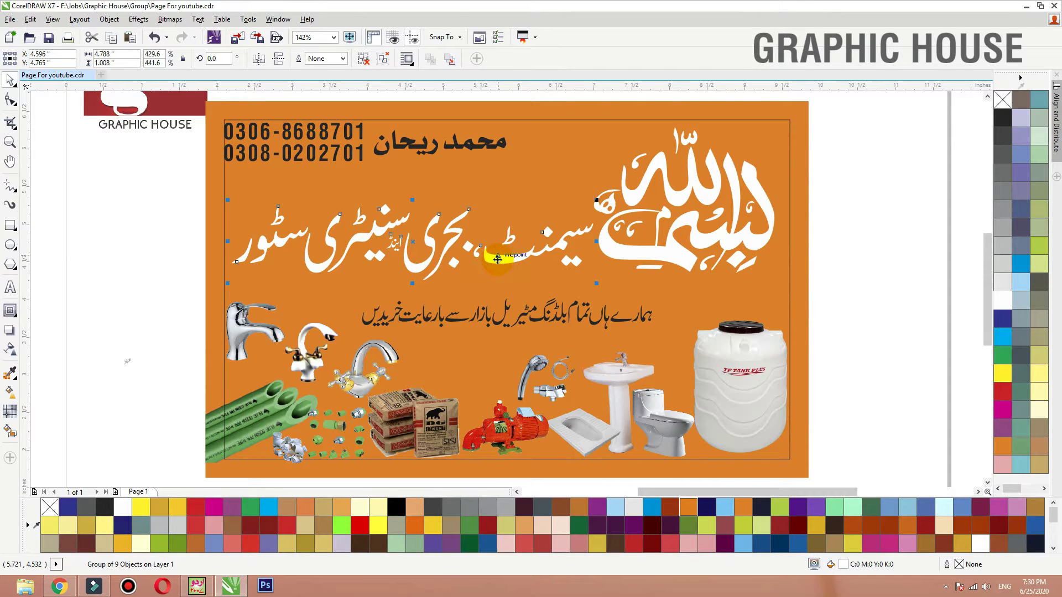
left_click(94, 265)
scroll(321, 272, "down", 3)
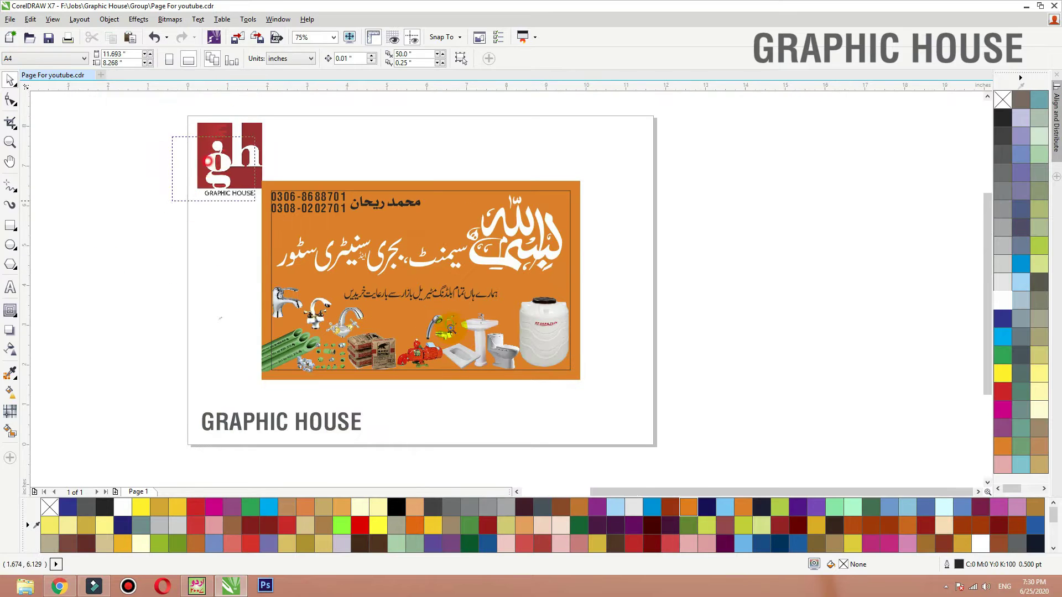
scroll(630, 417, "up", 2)
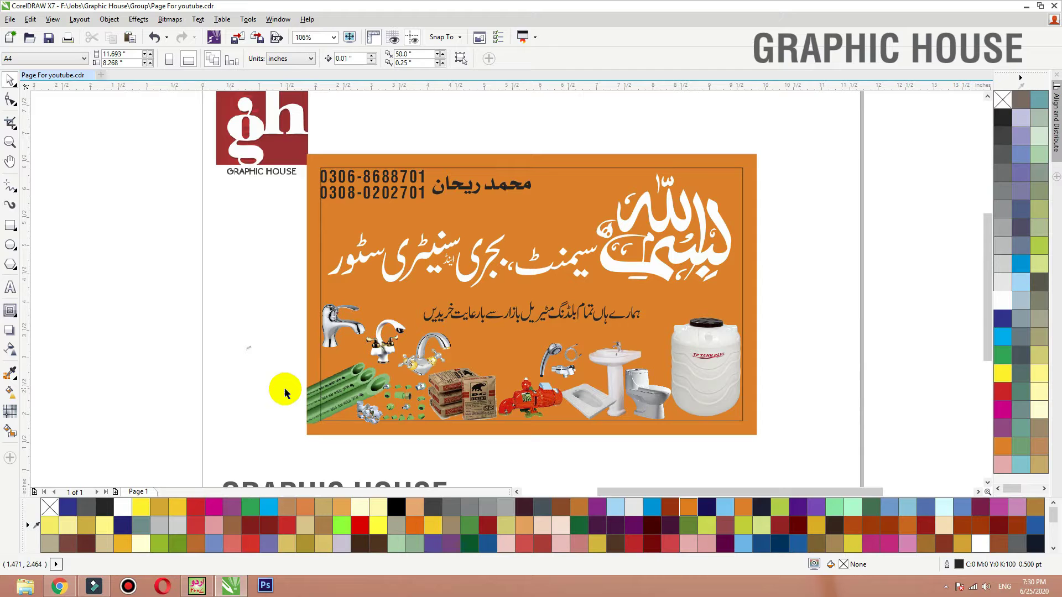
- Draw an ellipse about 4.82 by 4.07 inches over the orange rectangle's upper-left area and fill it with orange
left_click(423, 434)
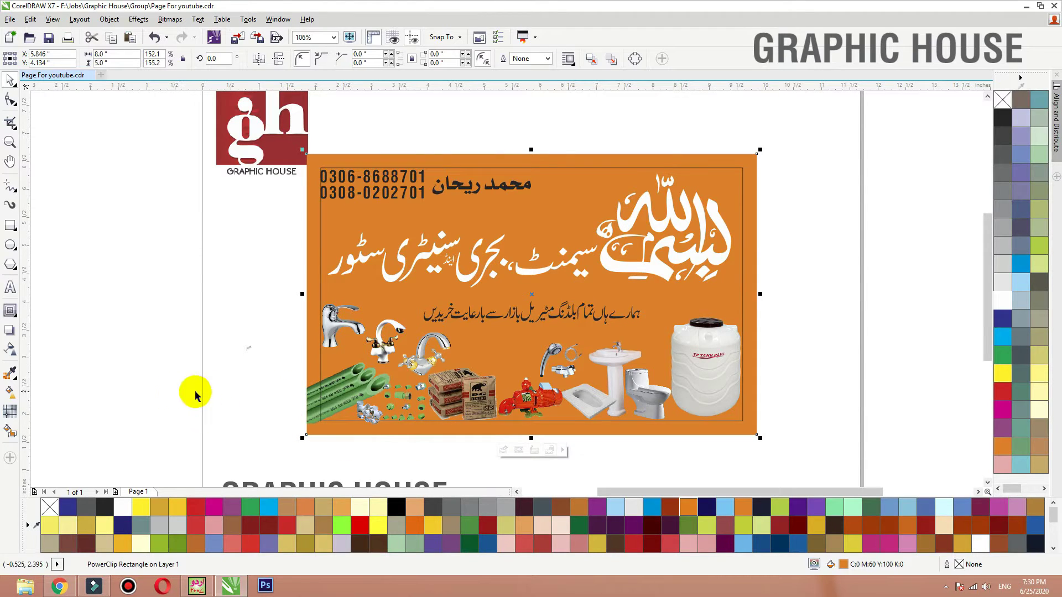
left_click(11, 246)
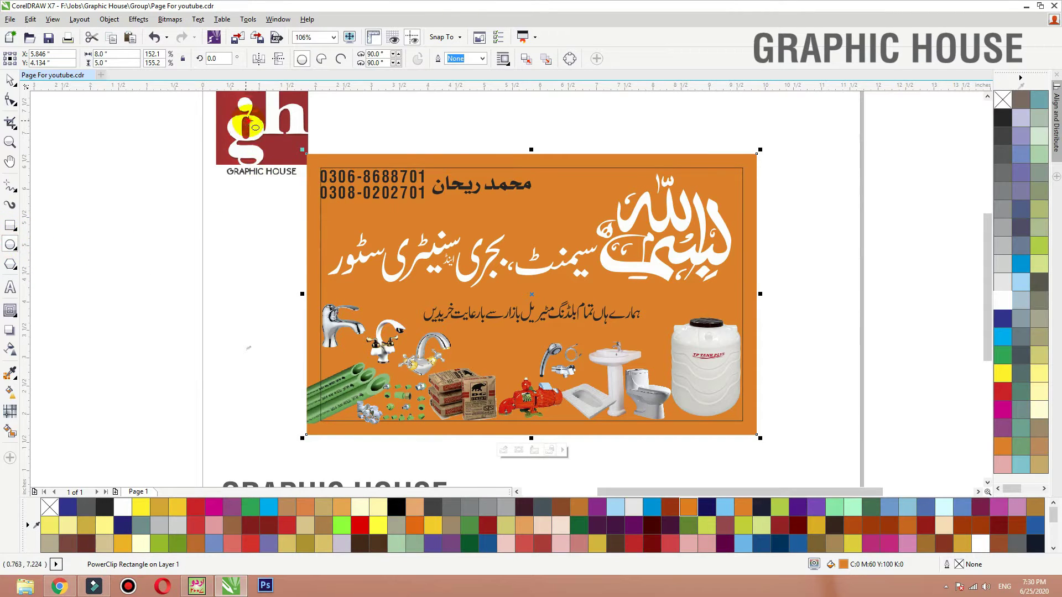
left_click_drag(249, 120, 521, 351)
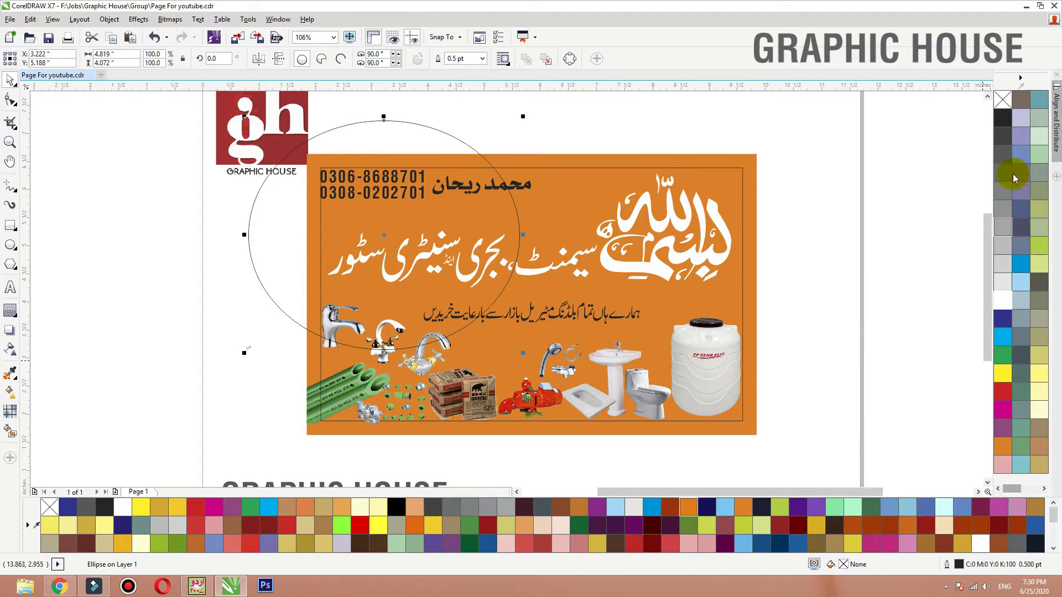
left_click(1003, 447)
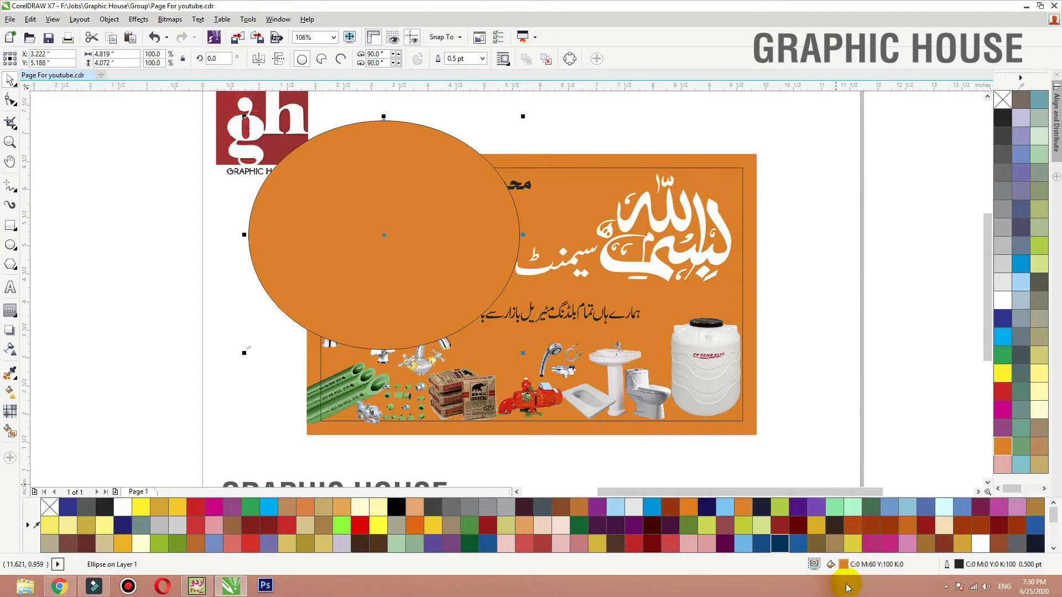
- Set the magenta value of the ellipse's fill to 30 and remove its outline
double_click(843, 564)
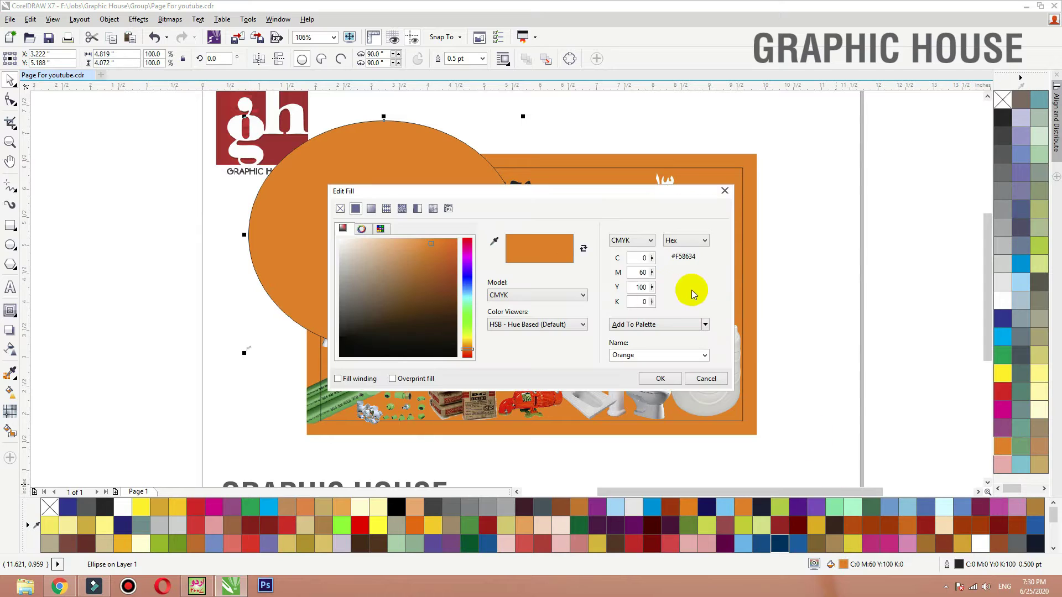
double_click(638, 272)
type("30")
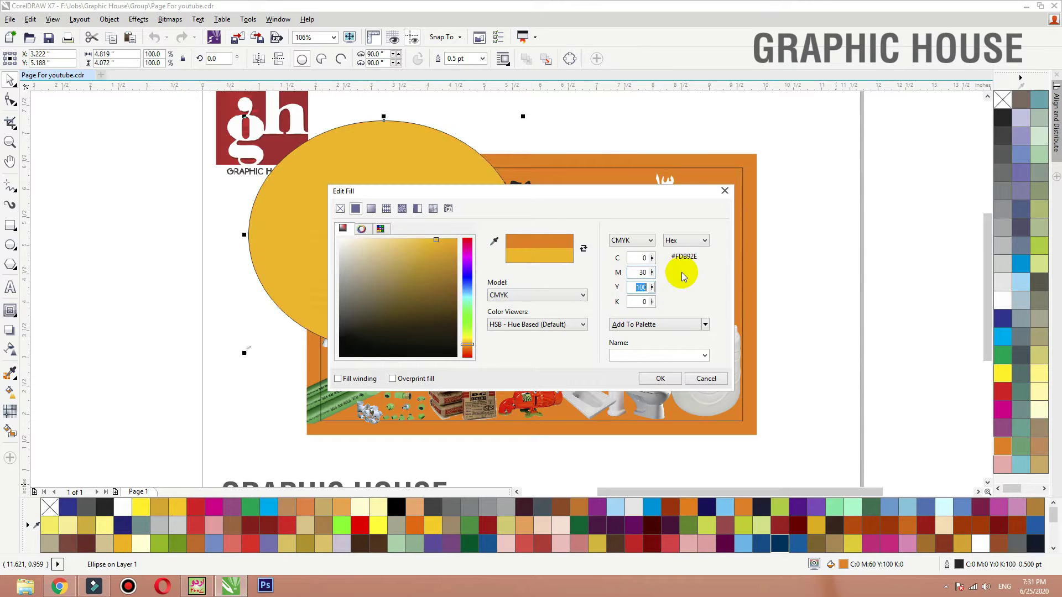
left_click(655, 378)
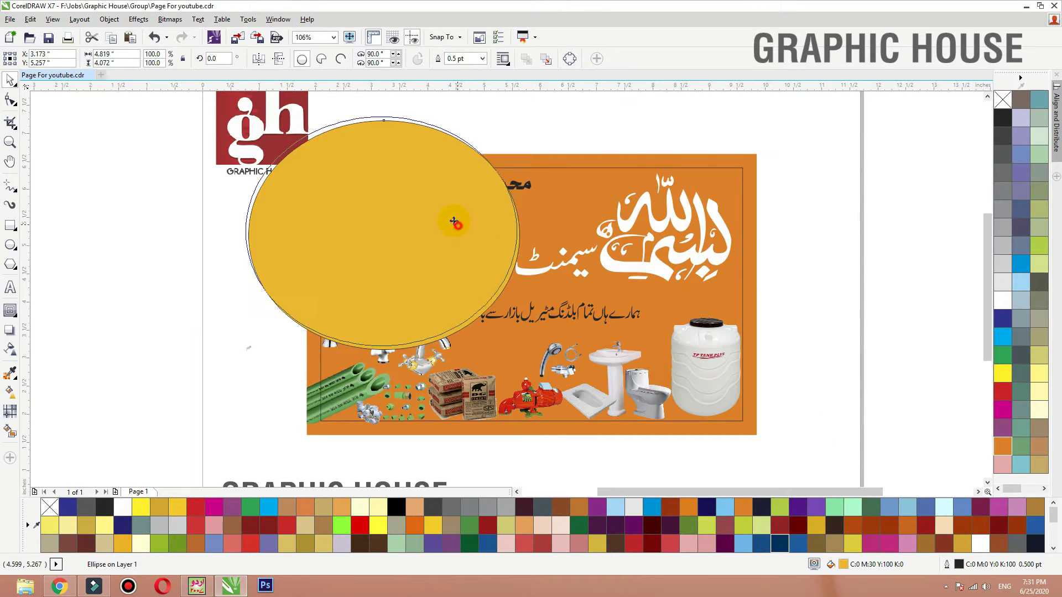
right_click(1000, 97)
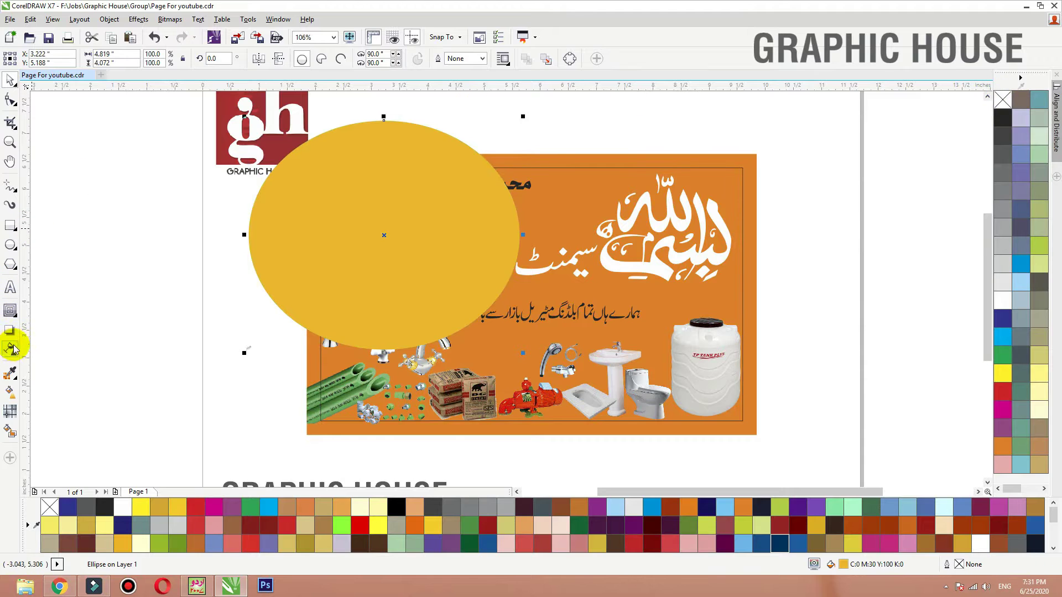
- Apply a linear transparency to the yellow ellipse that fades it out toward its upper-left side
left_click(461, 332)
left_click_drag(373, 176, 370, 168)
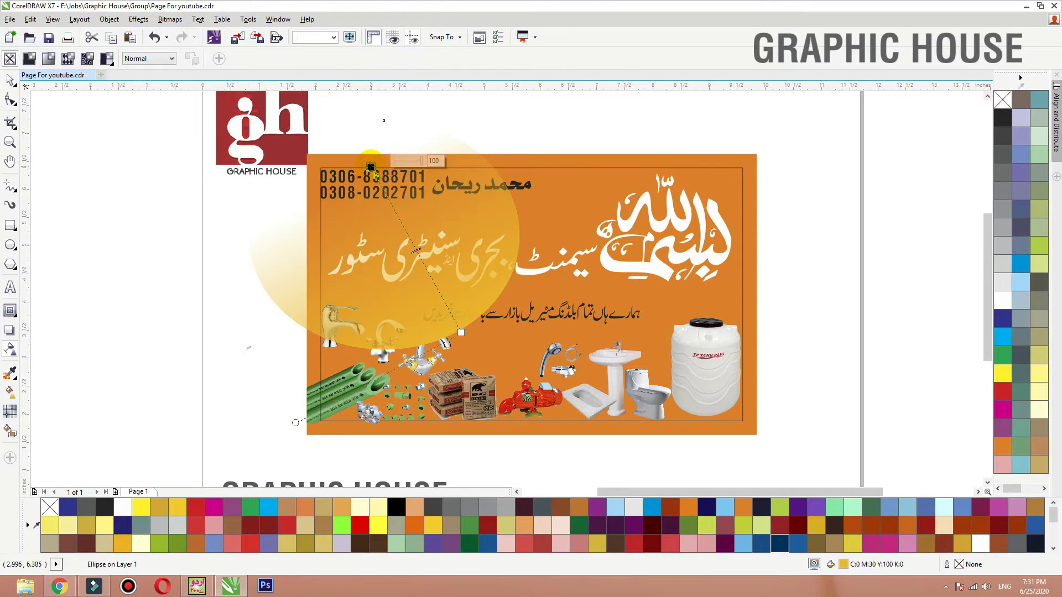
key("space")
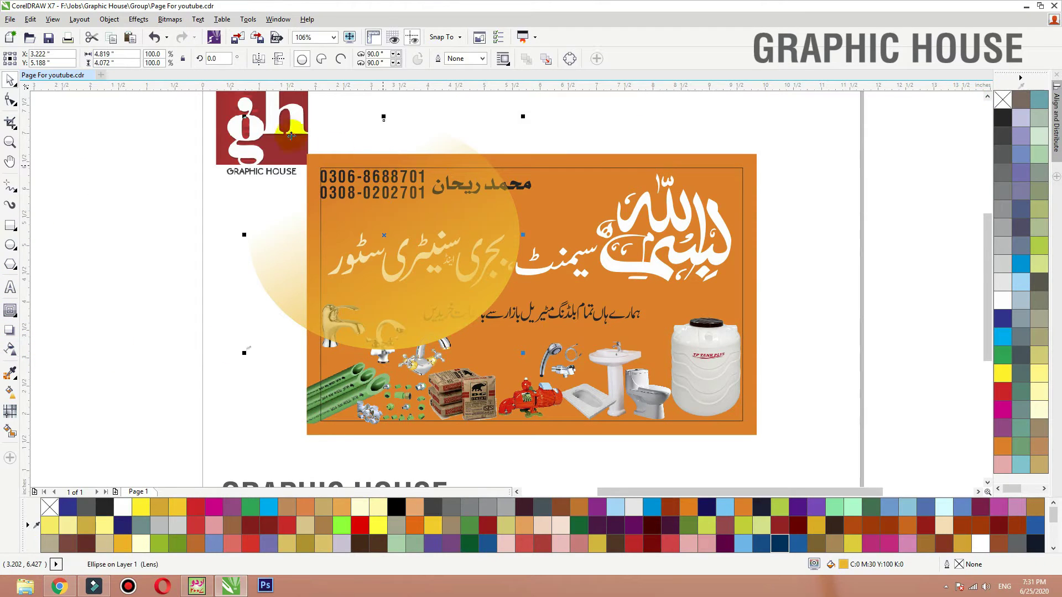
- Convert the ellipse to curves and bend its lower-right edge into a wavy S-shape
left_click(9, 101)
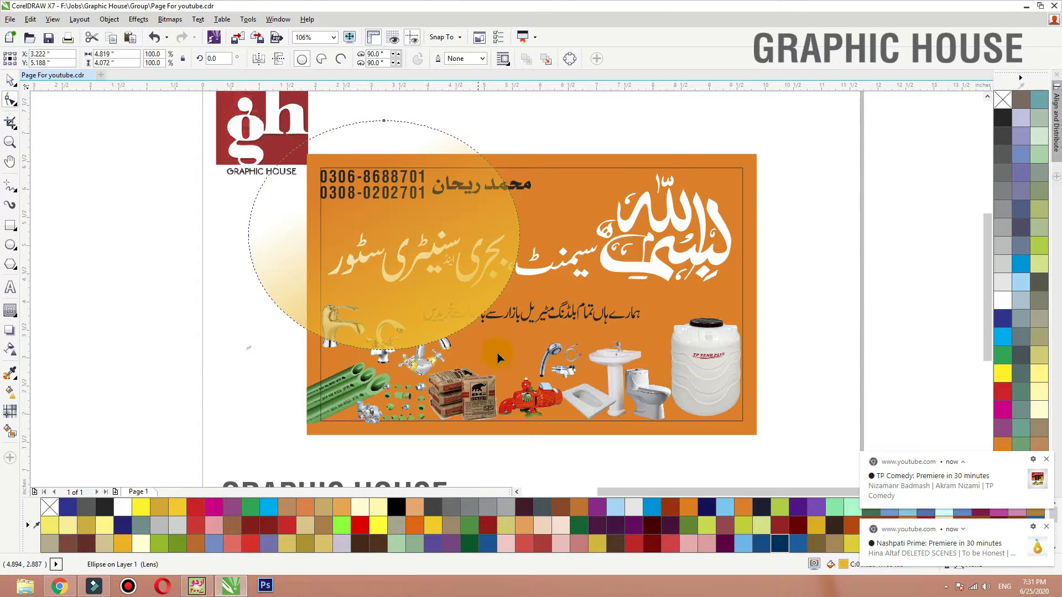
key("ctrl+q")
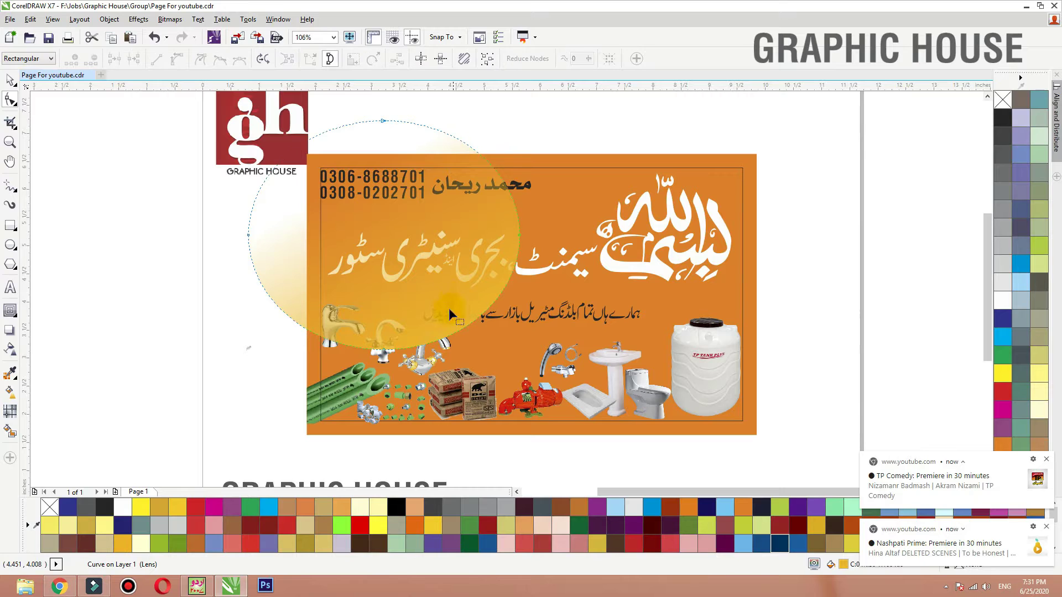
left_click_drag(367, 313, 513, 271)
key("space")
- PowerClip the faded yellow wave shape inside the orange rectangle
right_click(494, 208)
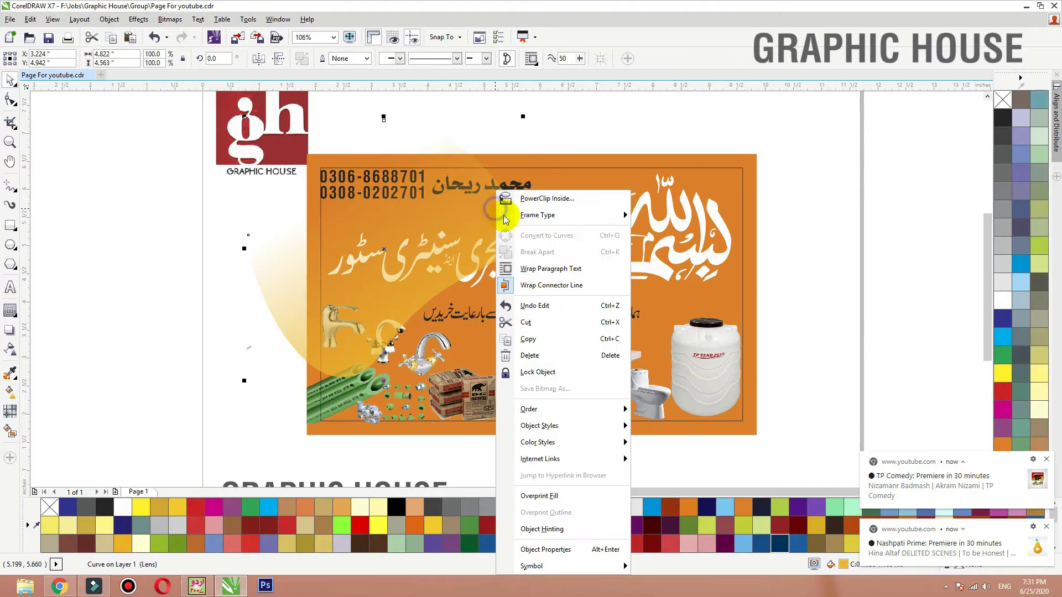
left_click(544, 194)
left_click(567, 161)
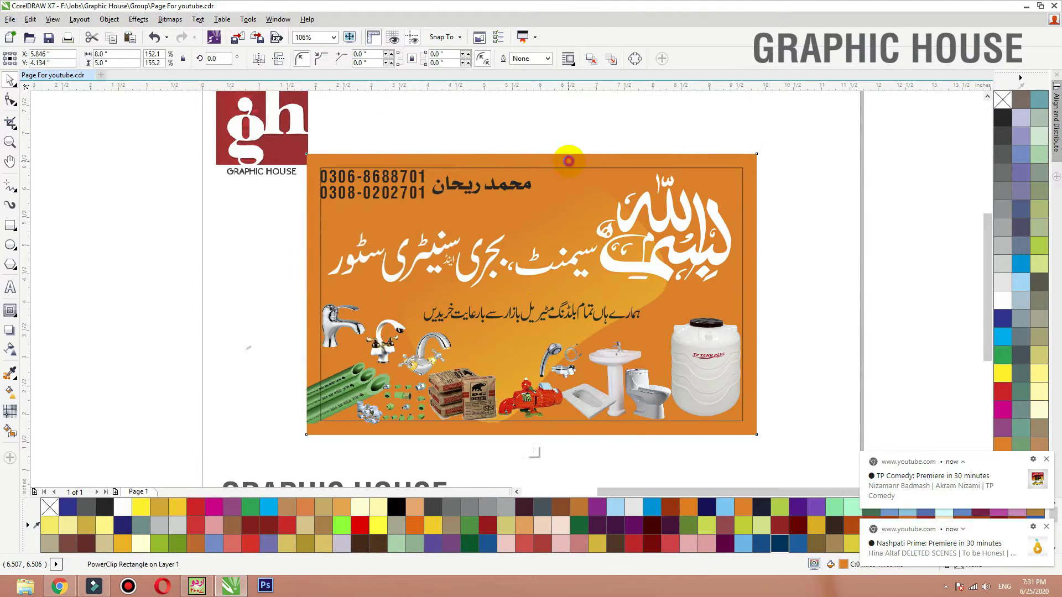
- Edit the PowerClip contents, moving the yellow wave shape to the upper-left area and enlarging it to about 6.07 by 5.74 inches
left_click(577, 271, "ctrl")
left_click_drag(565, 342, 439, 237)
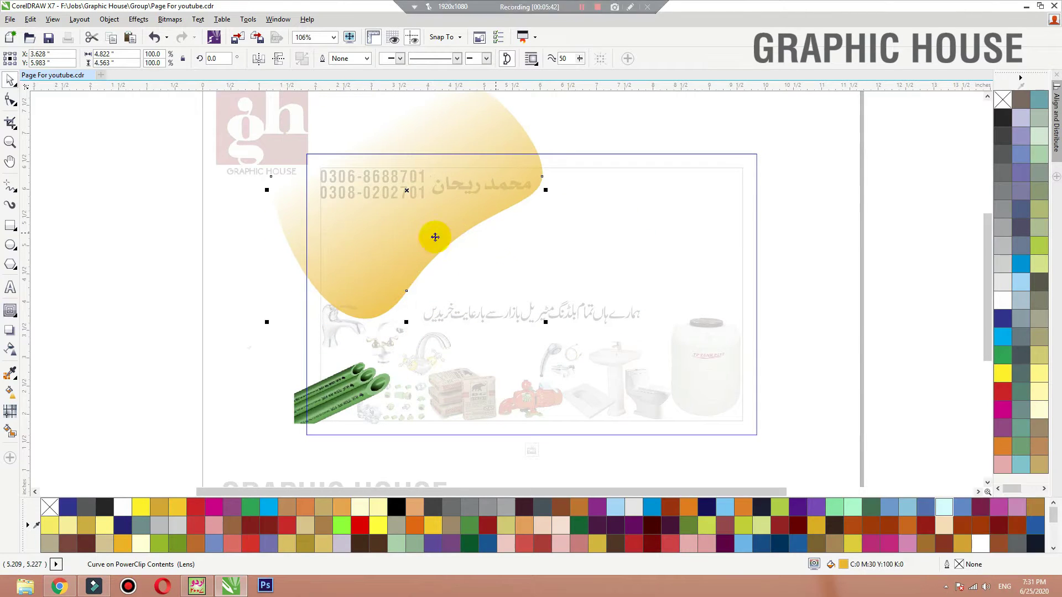
left_click_drag(266, 326, 198, 389)
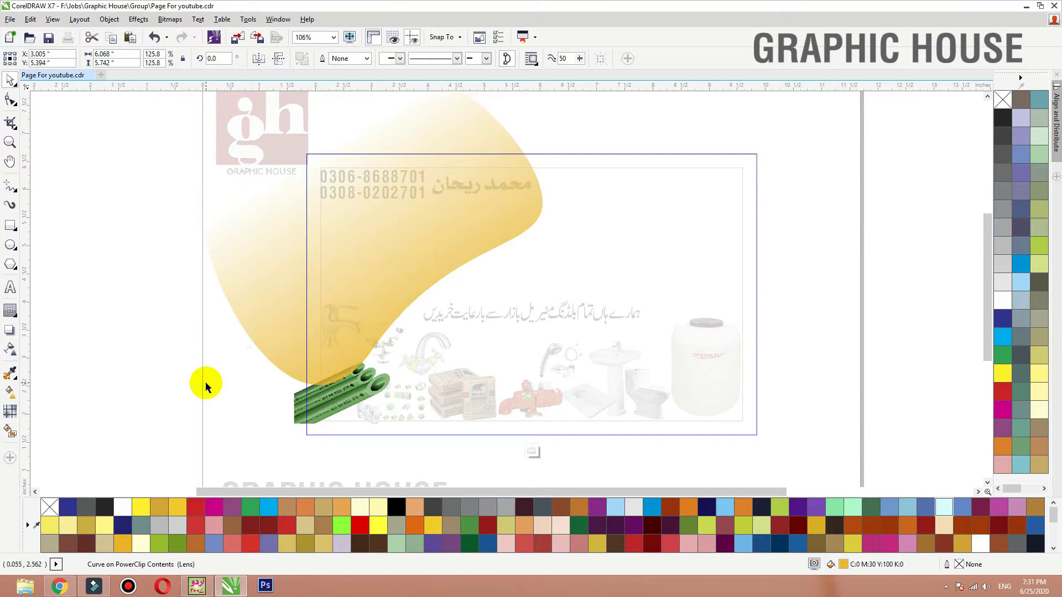
- Edit the PowerClip contents again, duplicating the yellow wave toward the upper right and rotating the copy to about 33 degrees
left_click(201, 355, "ctrl")
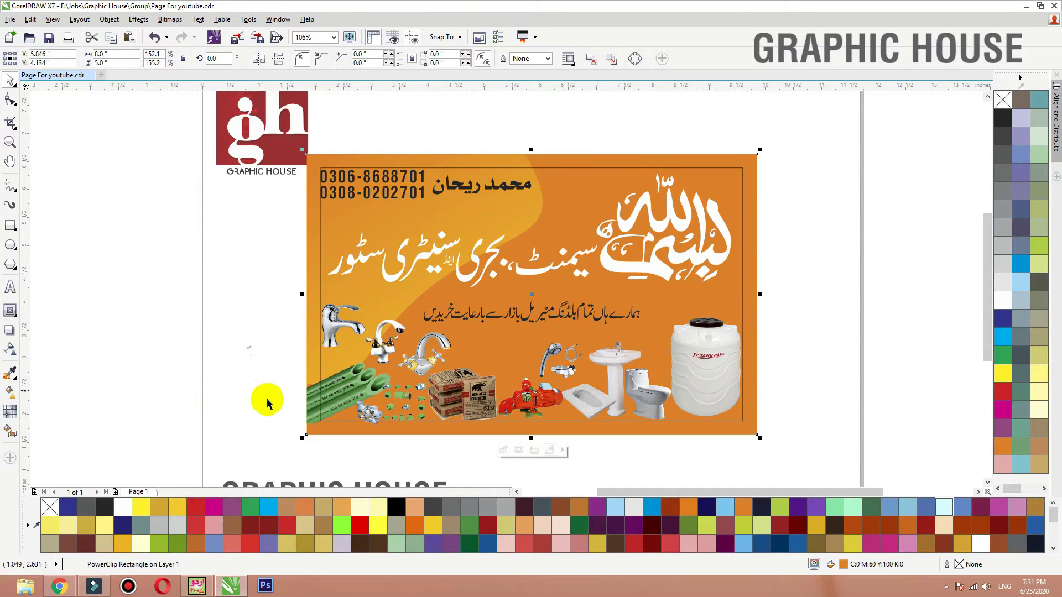
left_click(379, 286, "ctrl")
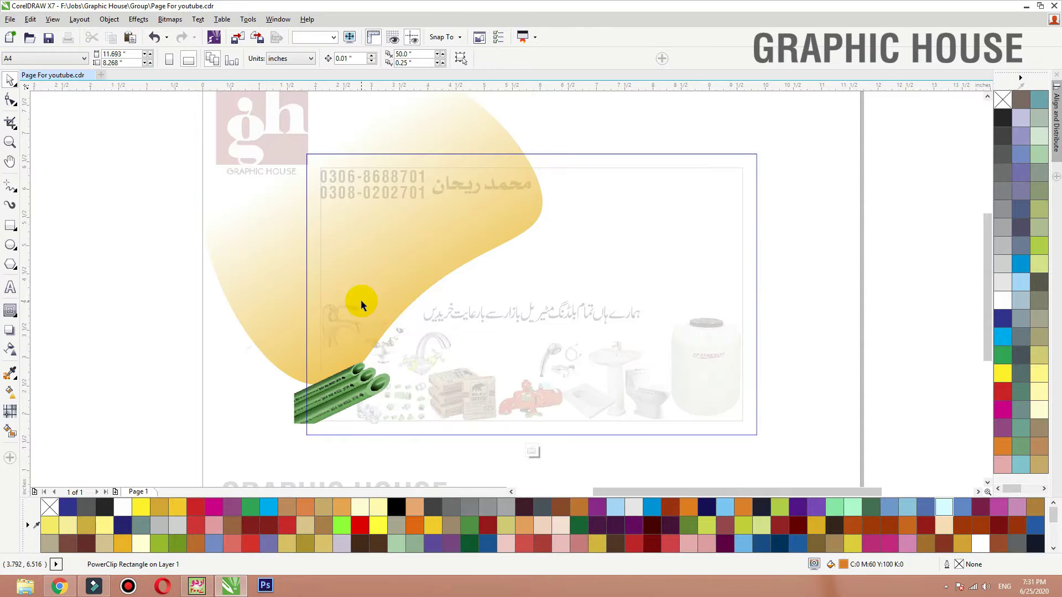
scroll(362, 302, "down", 1)
left_click_drag(387, 281, 441, 232)
left_click(463, 223)
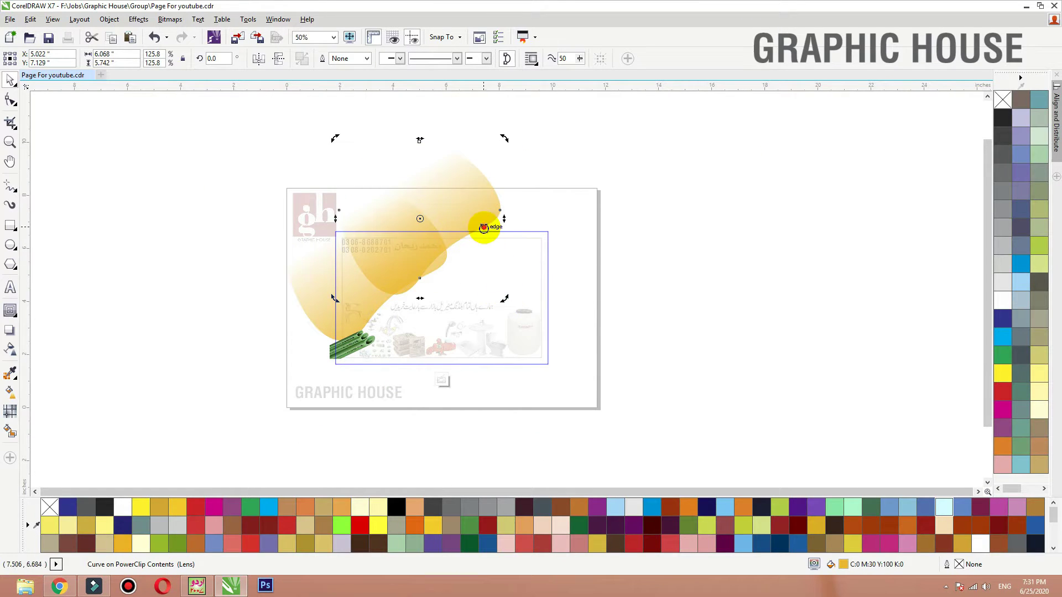
left_click(484, 228)
left_click(475, 219)
left_click_drag(505, 300, 509, 229)
left_click_drag(441, 264, 442, 260)
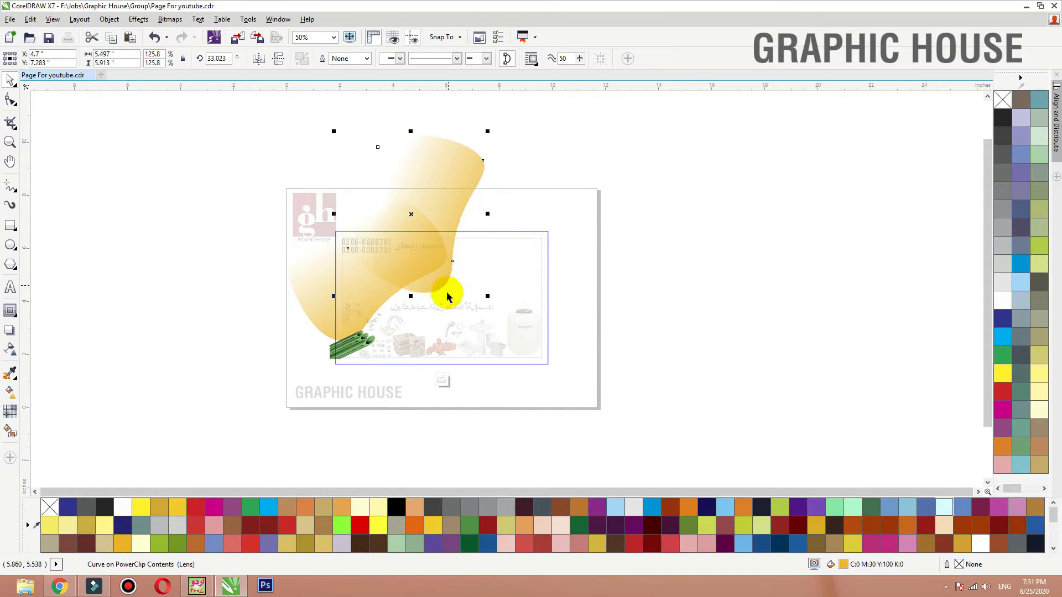
- Copy both waves to the board's right side, group and flip them to 180 degrees, and shrink the group to about 4.09 by 4.22 inches
left_click(441, 209)
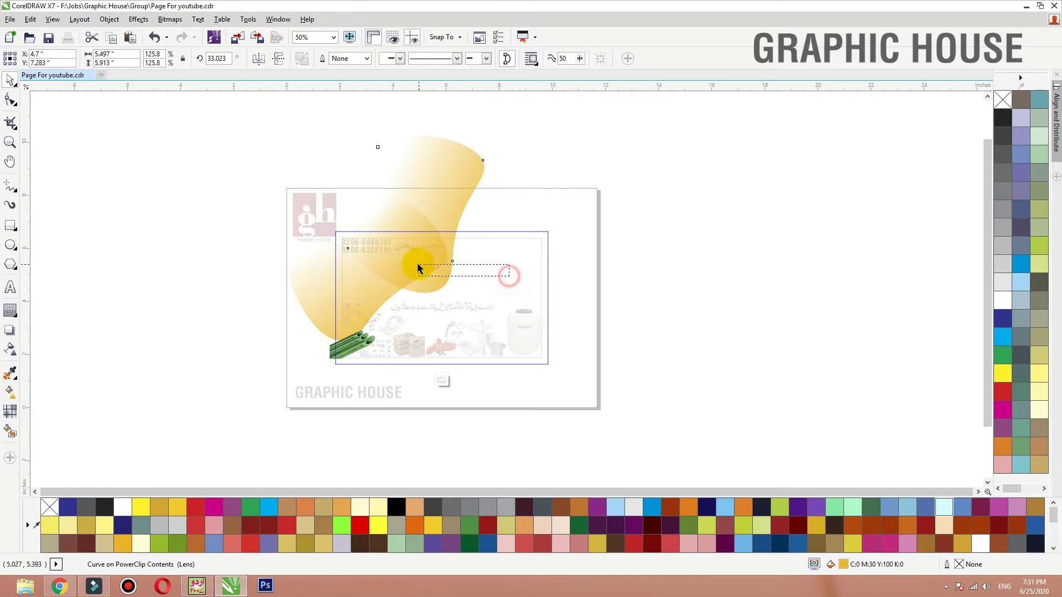
left_click_drag(420, 265, 580, 310)
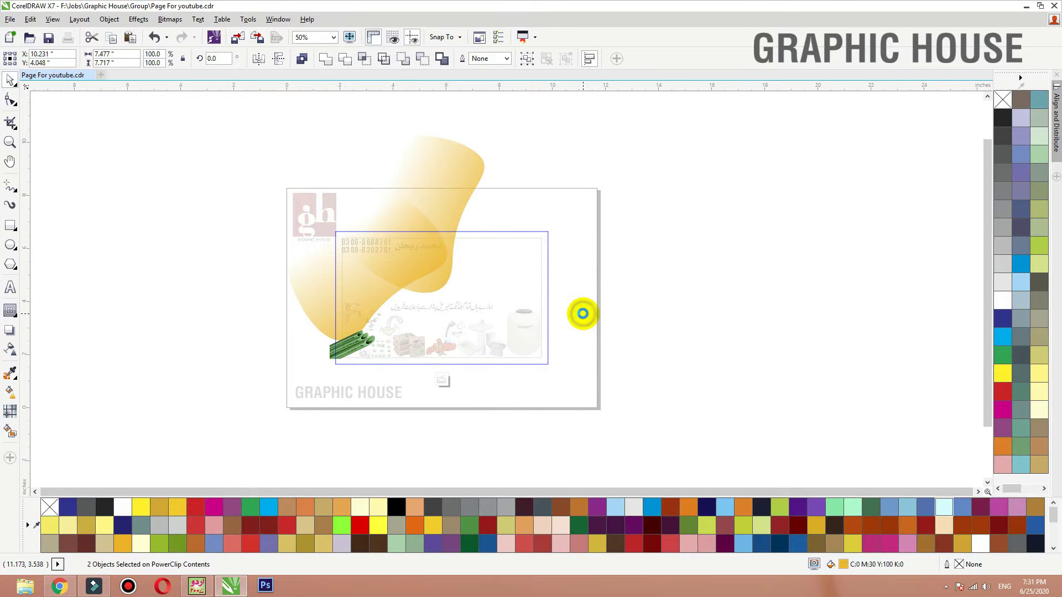
key("ctrl+g")
left_click(259, 59)
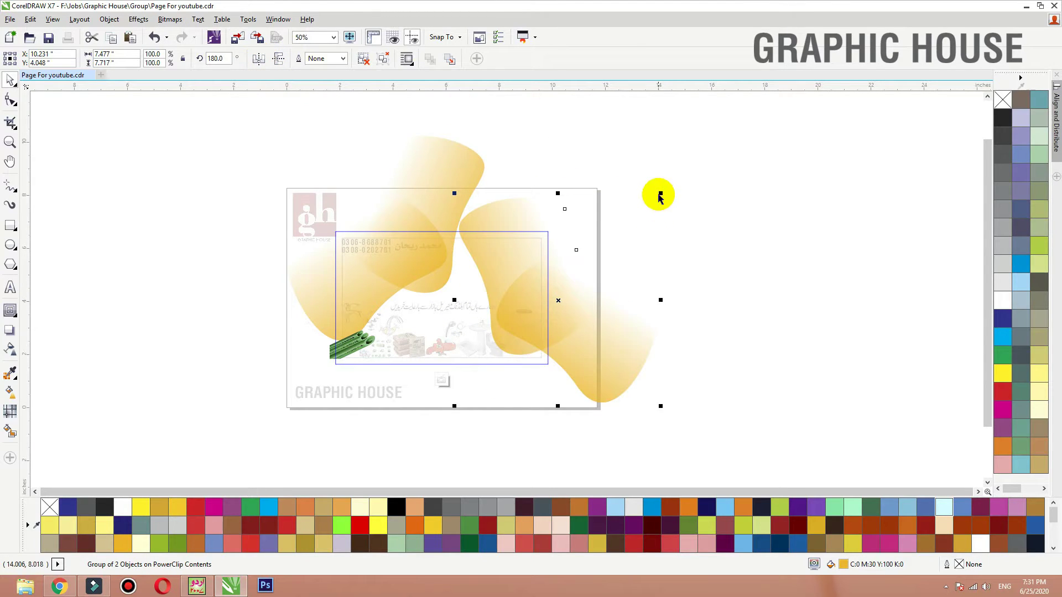
left_click_drag(659, 196, 561, 272)
left_click(691, 189, "ctrl")
key("shift+F2")
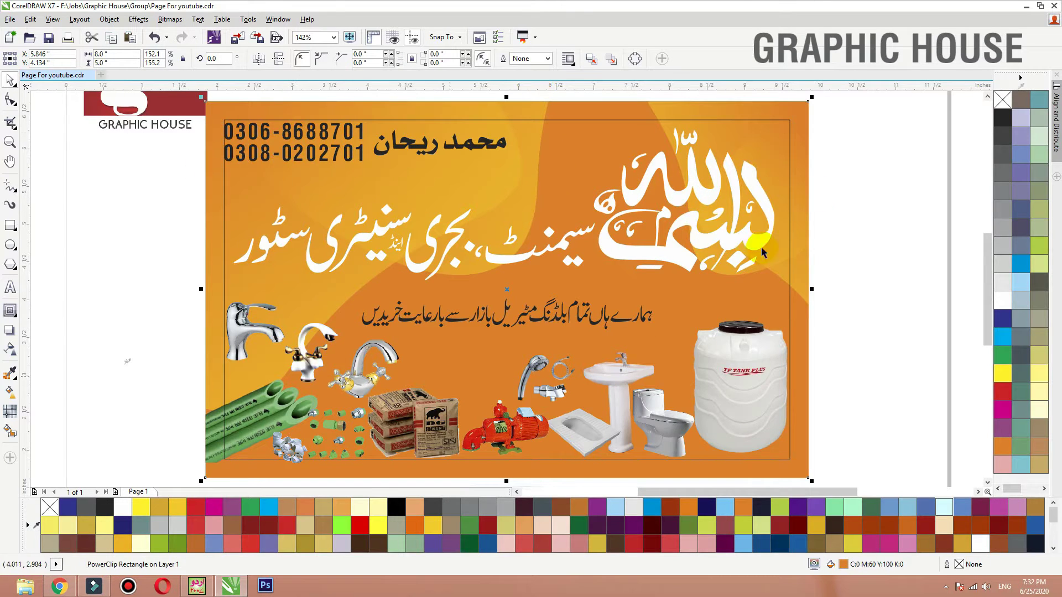
- Copy the small wave group inside the PowerClip, mirror it vertically, and rotate it to lie along the board's lower-right edge
scroll(680, 196, "down", 2)
left_click(748, 163, "ctrl")
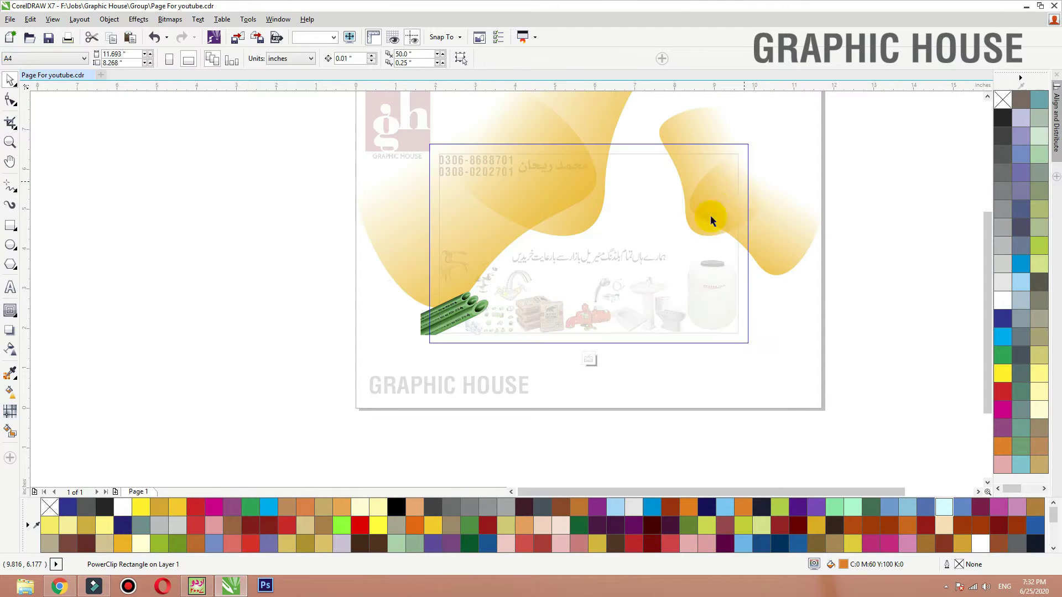
left_click_drag(727, 204, 630, 358)
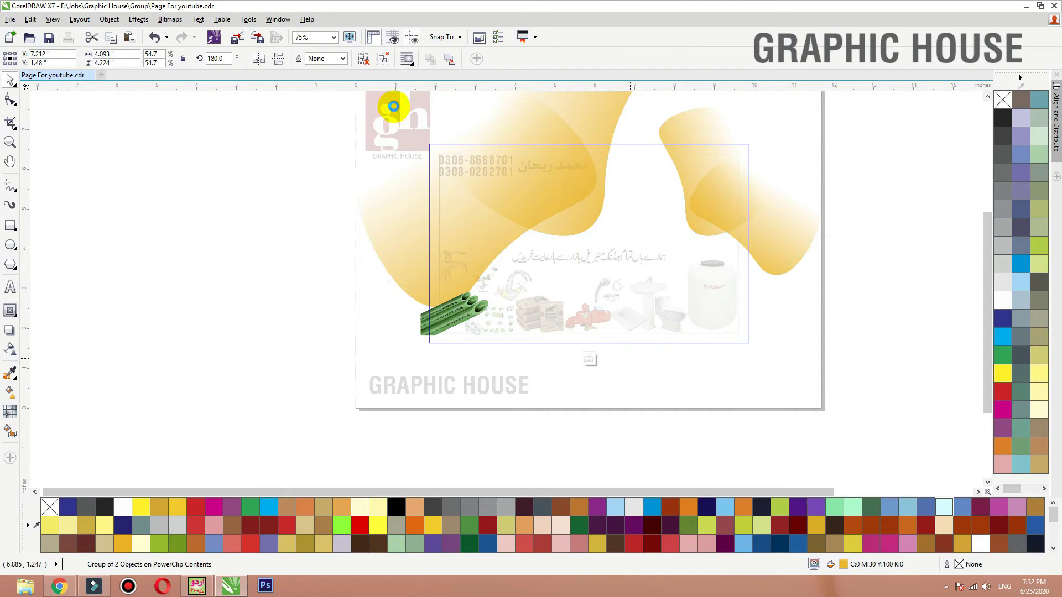
left_click(277, 61)
left_click(729, 271)
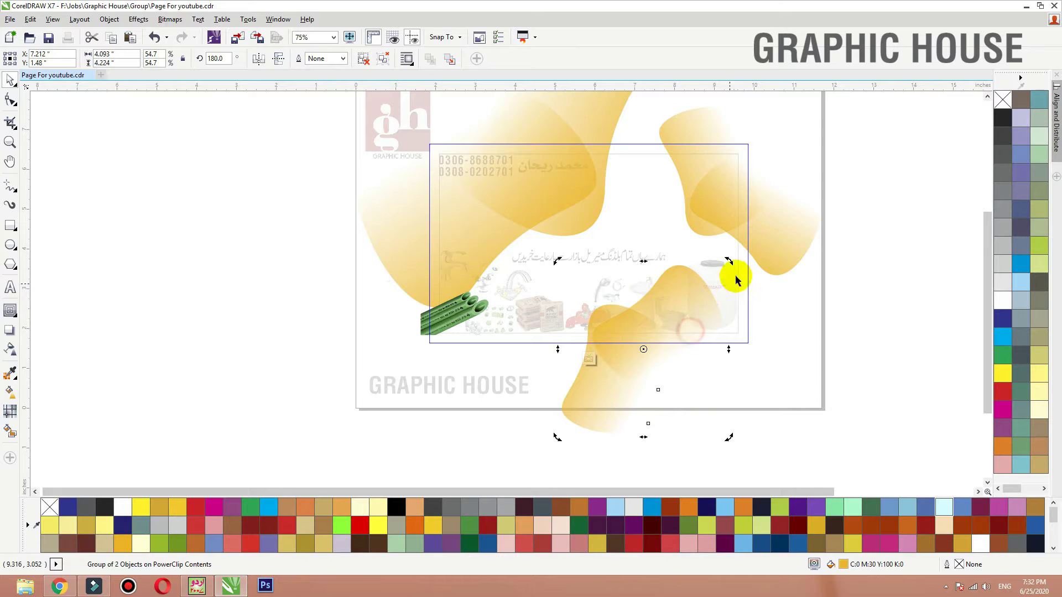
left_click_drag(730, 262, 735, 323)
left_click(605, 382, "ctrl")
left_click_drag(607, 381, 611, 342)
left_click(793, 321)
- Place another copy of the rotated wave group along the board's lower-left edge and finish editing the PowerClip
left_click_drag(682, 318, 587, 280)
right_click(517, 316)
left_click(567, 317, "ctrl")
left_click(245, 303)
left_click(513, 290)
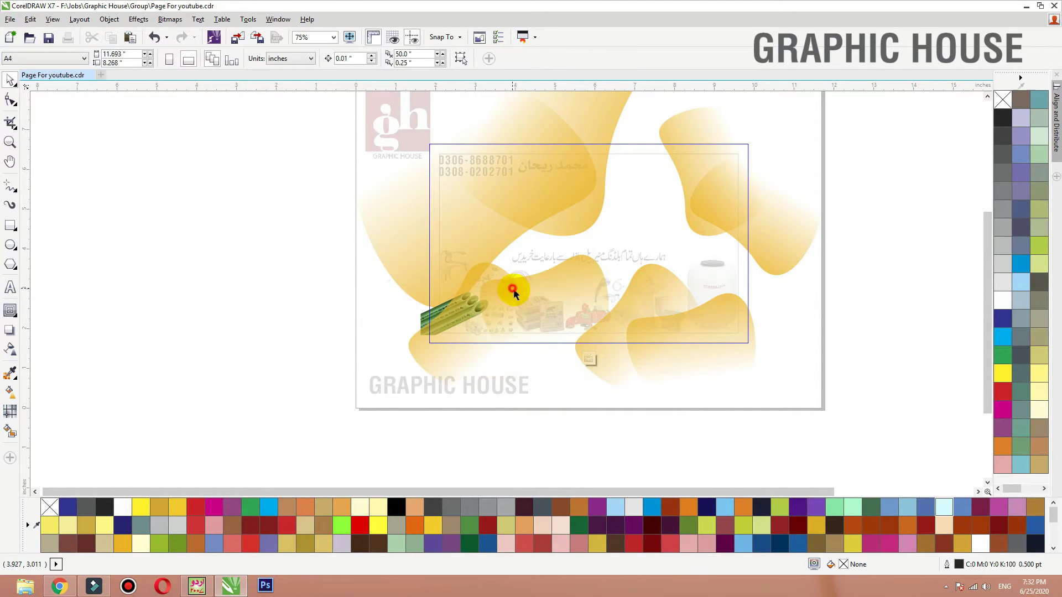
left_click(299, 294, "ctrl")
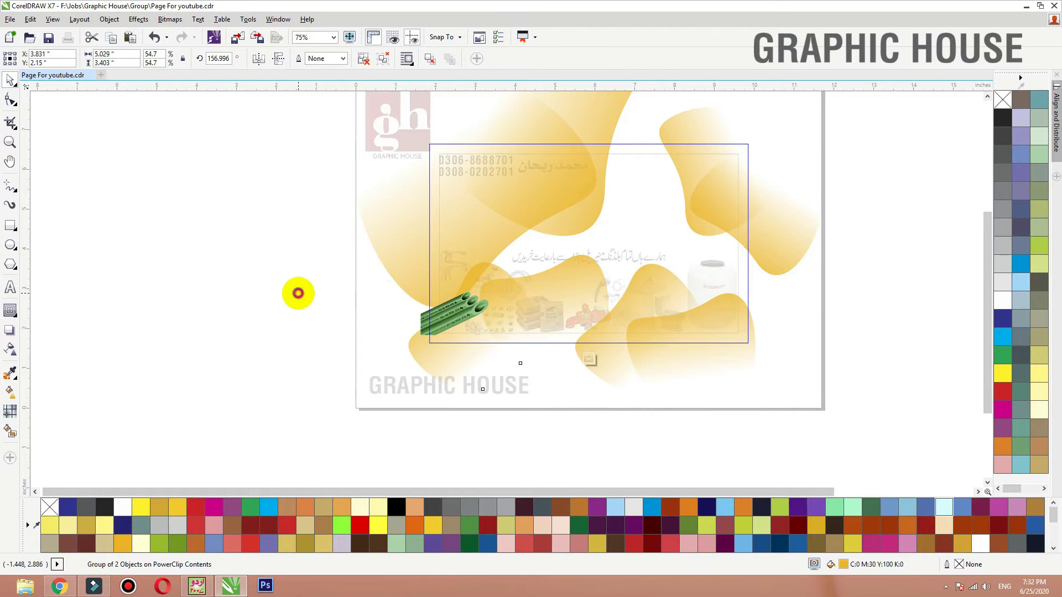
key("shift+F2")
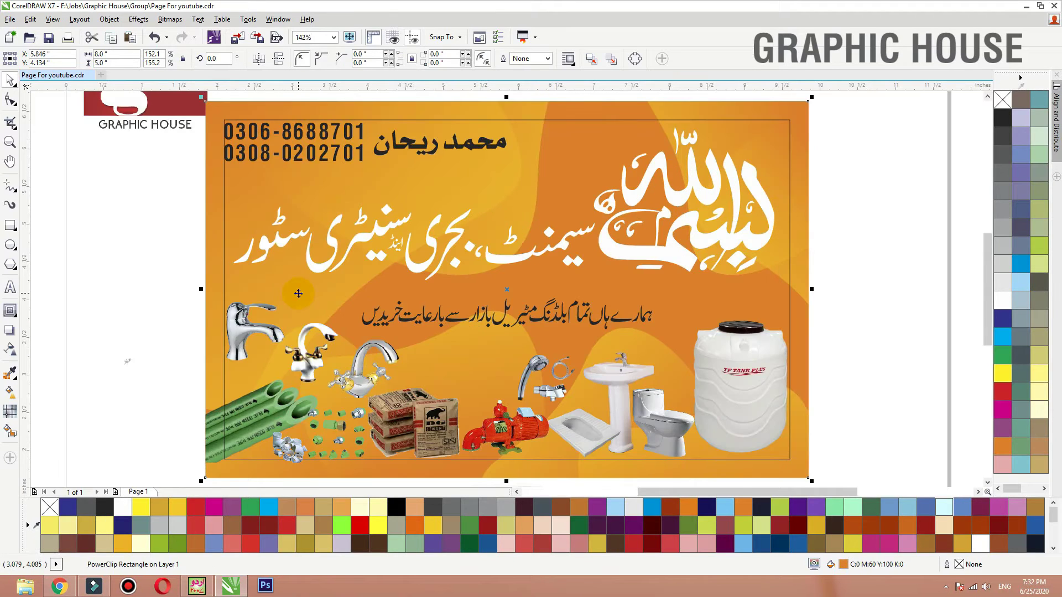
- Duplicate the tall single wave inside the PowerClip, rotate the copy to about 341.6 degrees and place it over the board's right edge
scroll(527, 274, "down", 2)
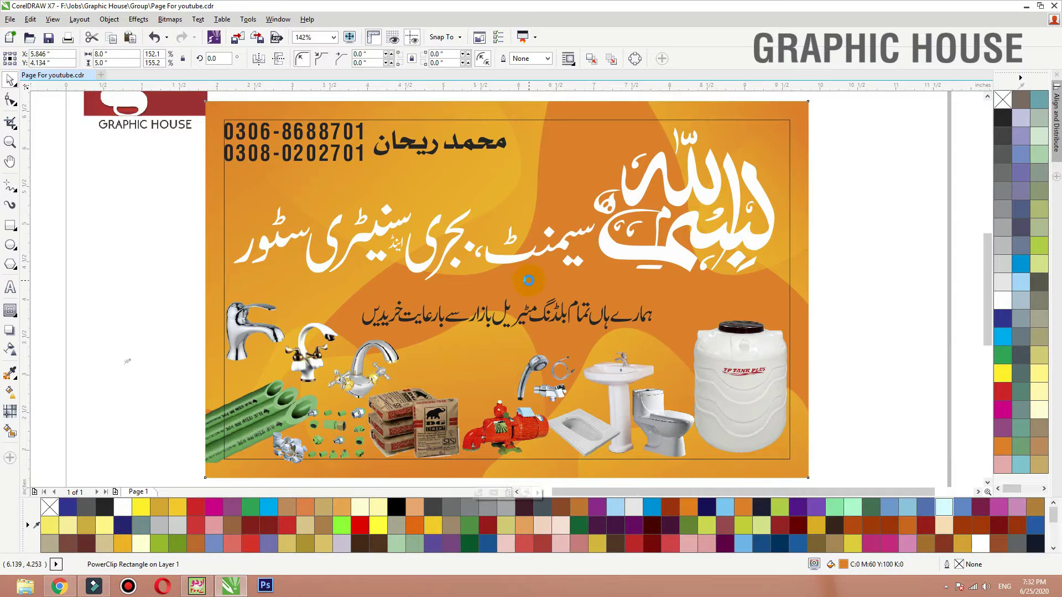
left_click(651, 381, "ctrl")
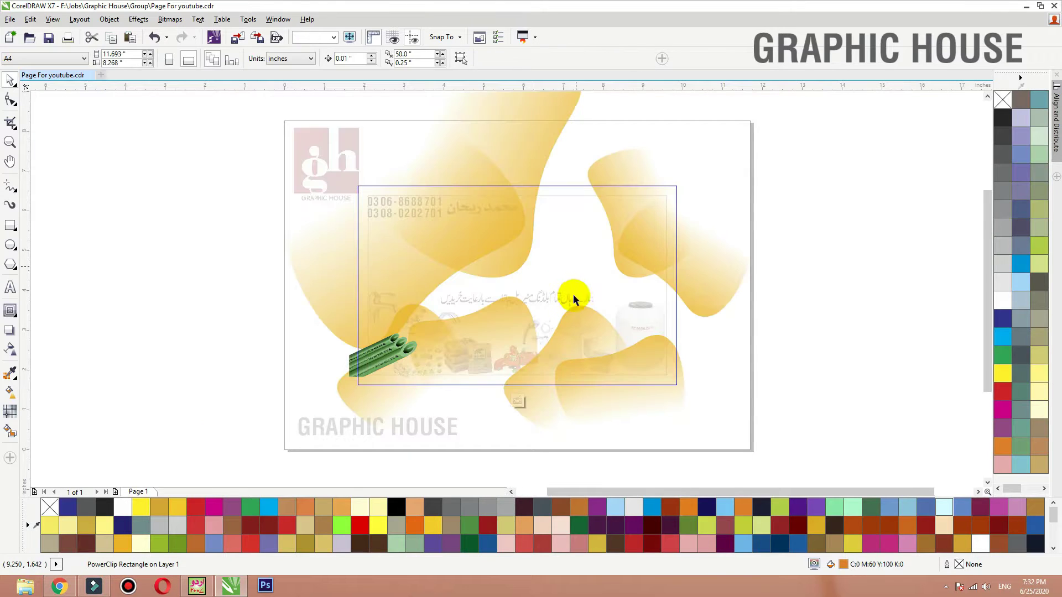
left_click(525, 261)
left_click_drag(522, 259, 584, 300)
left_click(585, 220)
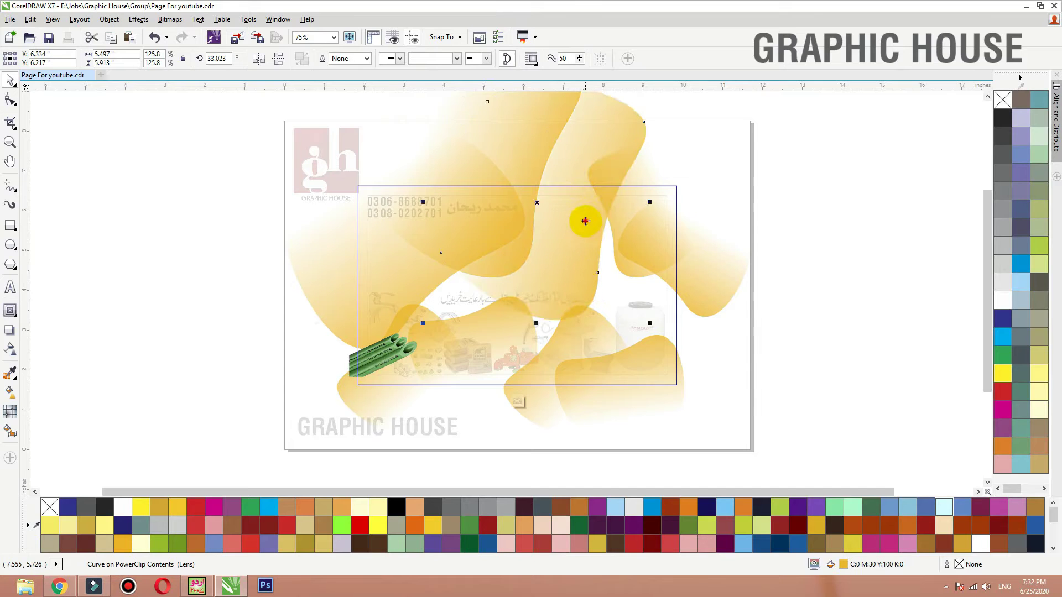
left_click_drag(649, 328, 592, 316)
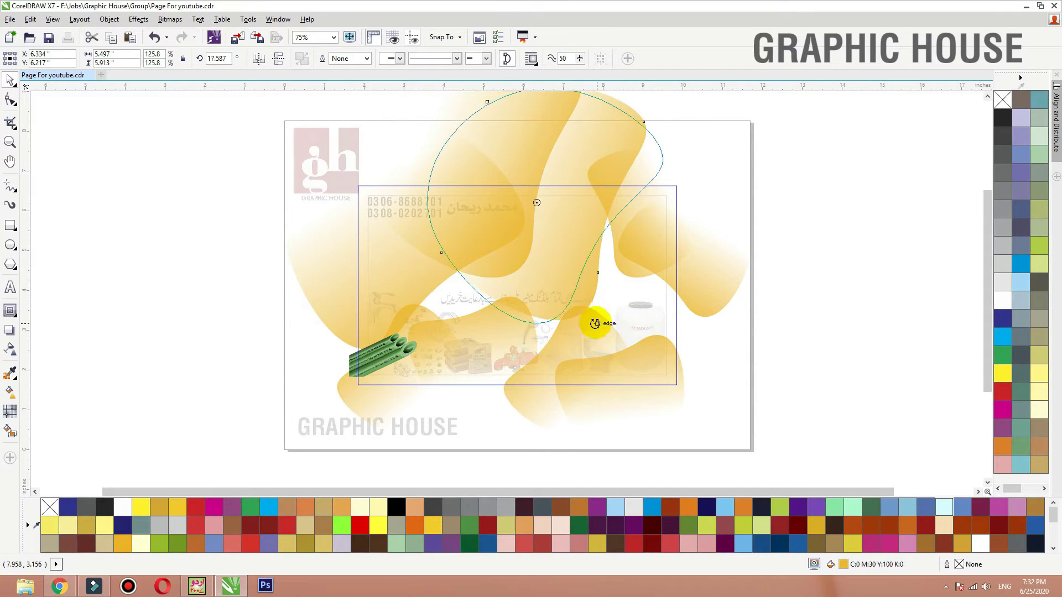
left_click_drag(555, 274, 697, 286)
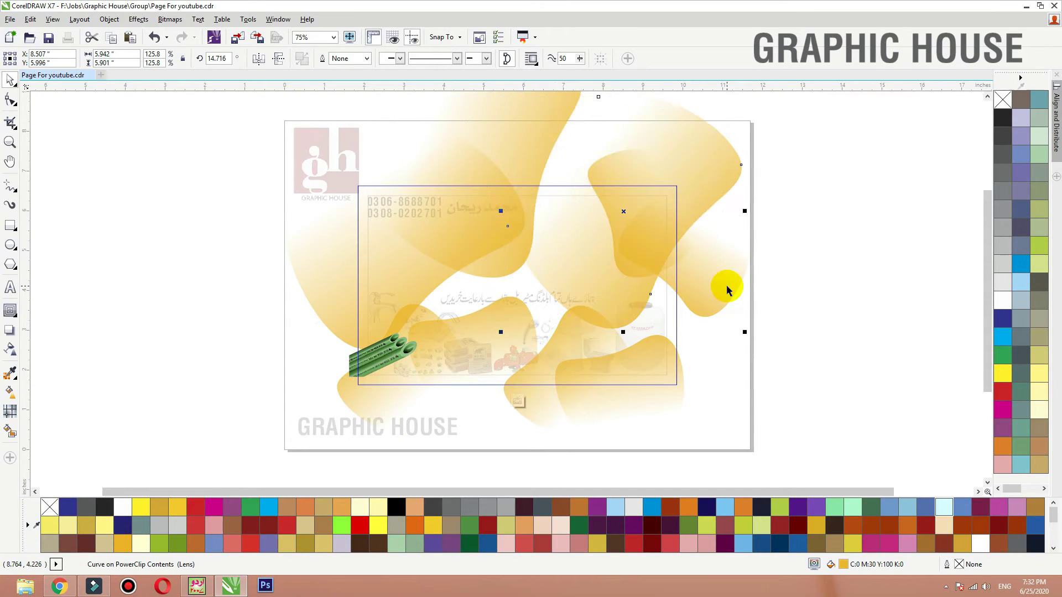
left_click(742, 163)
left_click_drag(748, 335, 654, 356)
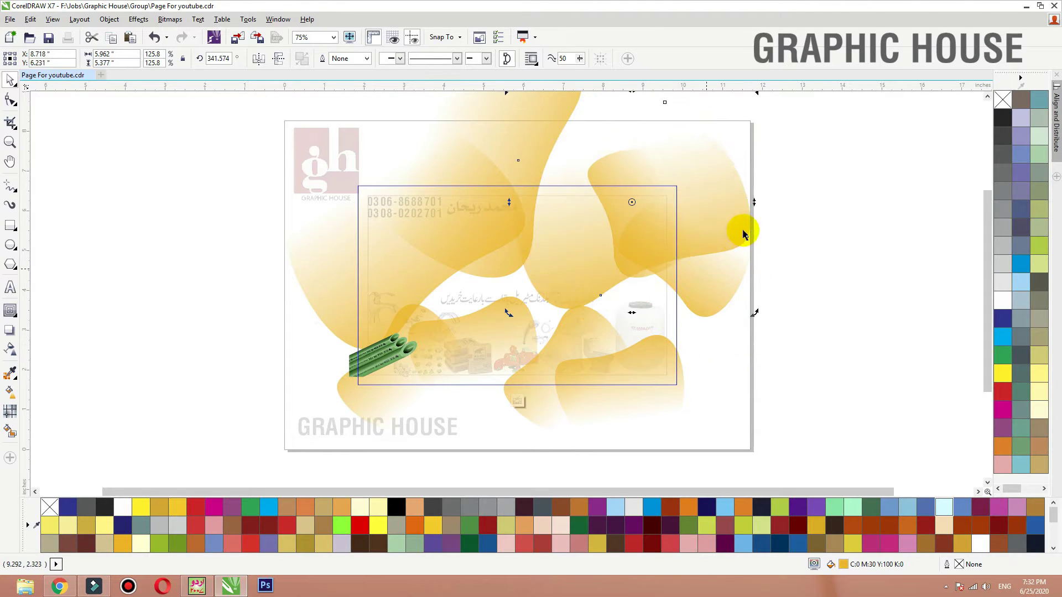
left_click_drag(738, 218, 765, 244)
- Add another copy of the rotated wave across the upper middle and enlarge the lower-left wave group to about 5.89 by 3.99 inches
left_click_drag(592, 260, 481, 270)
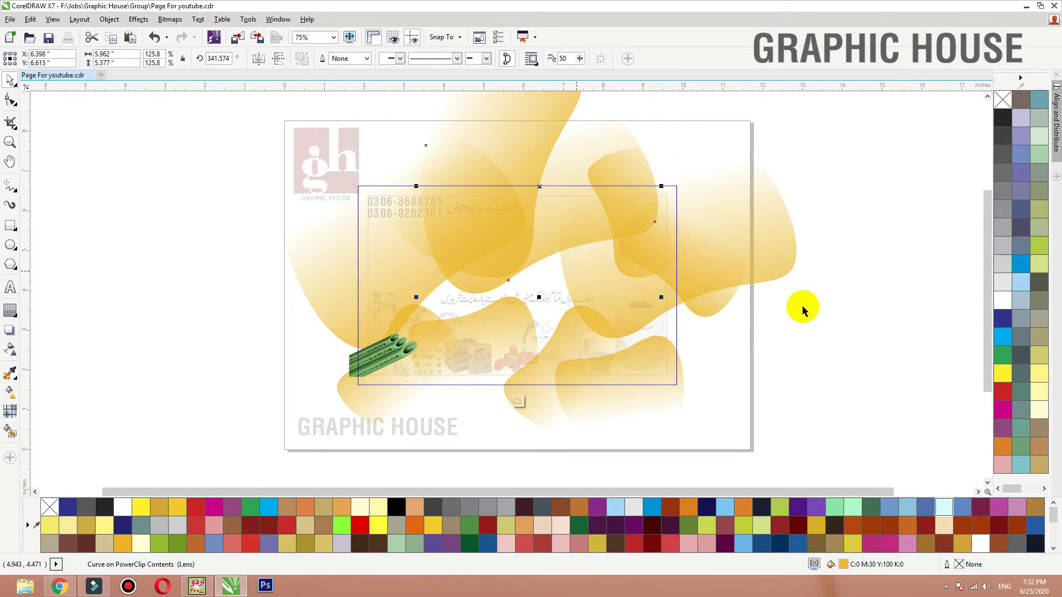
left_click(813, 332, "ctrl")
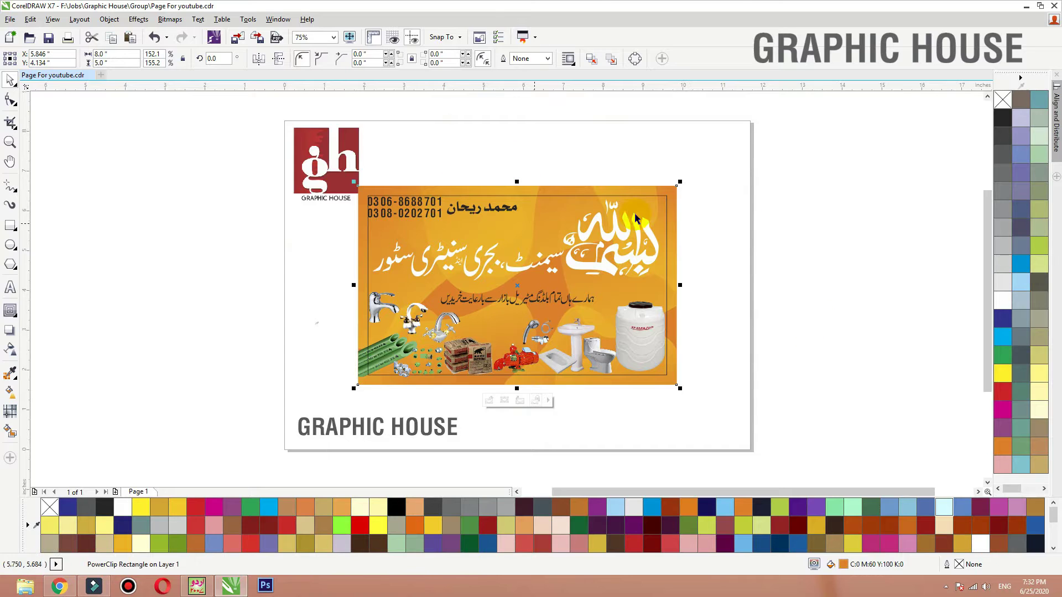
left_click(511, 253, "ctrl")
left_click_drag(500, 266, 574, 268)
left_click(533, 313)
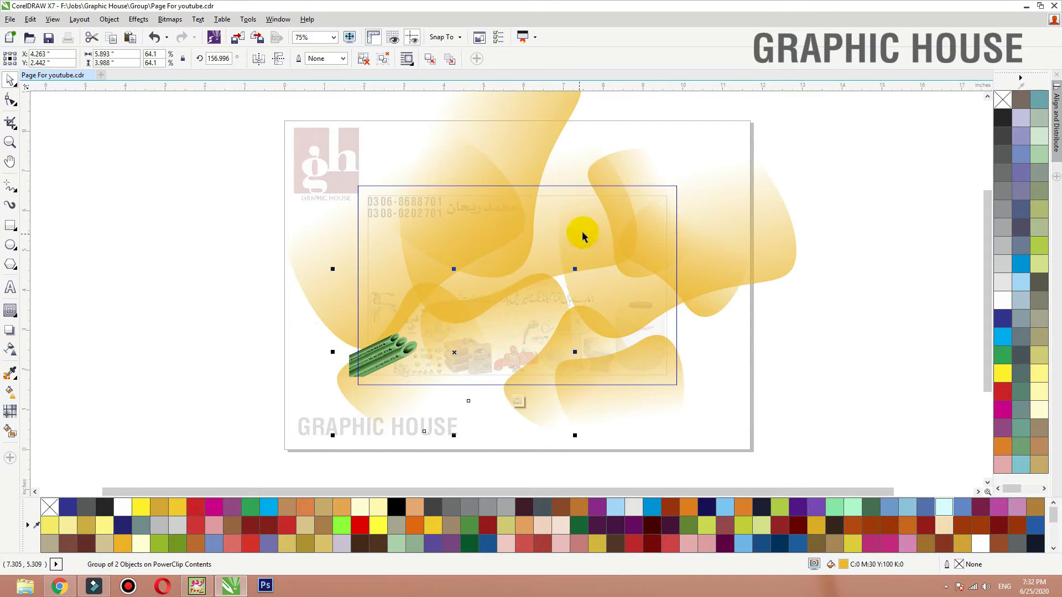
left_click(788, 358, "ctrl")
key("shift+F2")
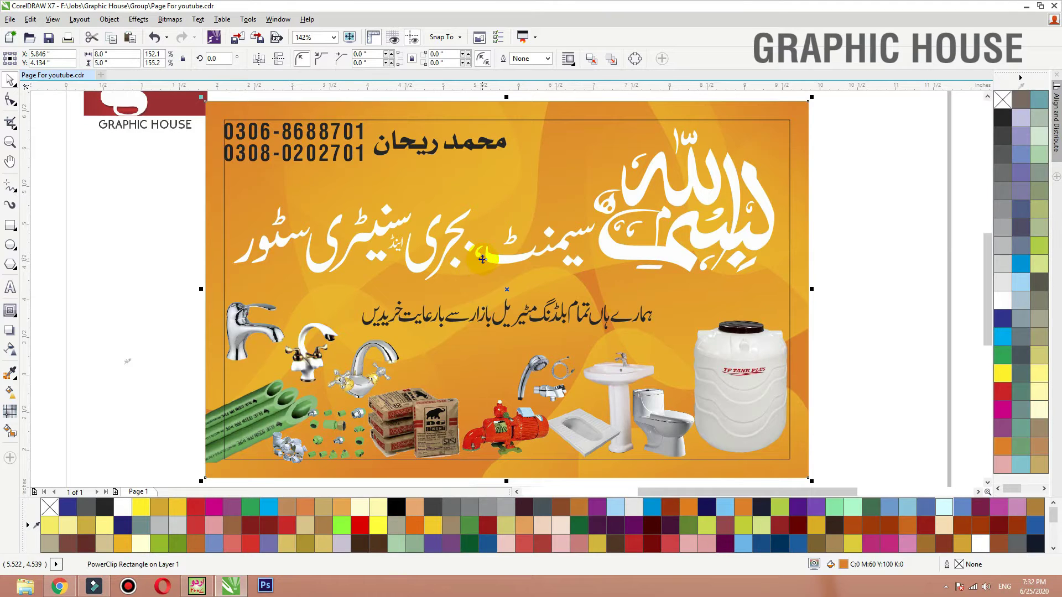
key("F3")
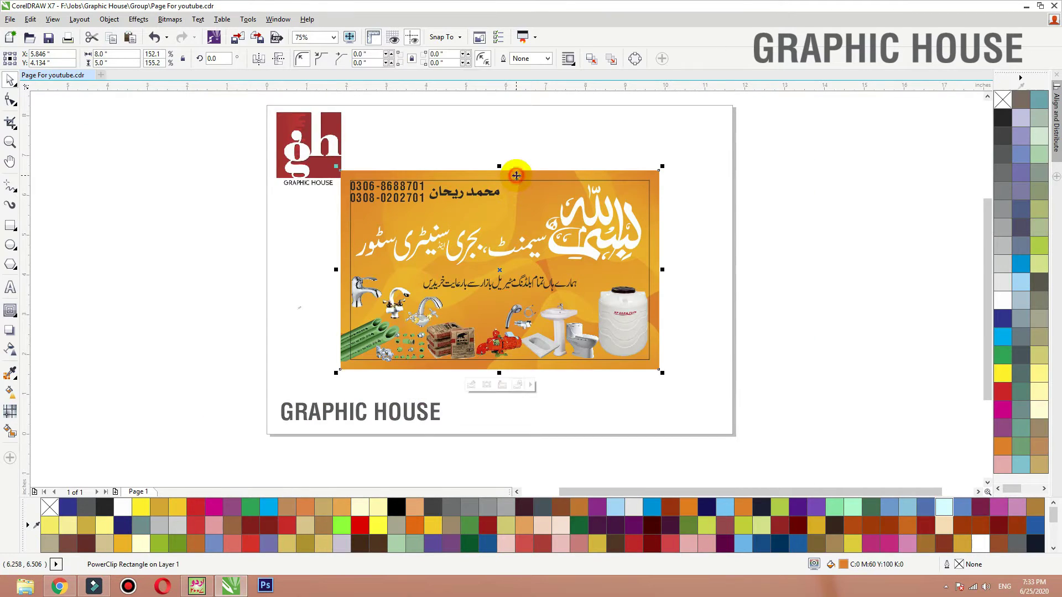
left_click(515, 175, "ctrl")
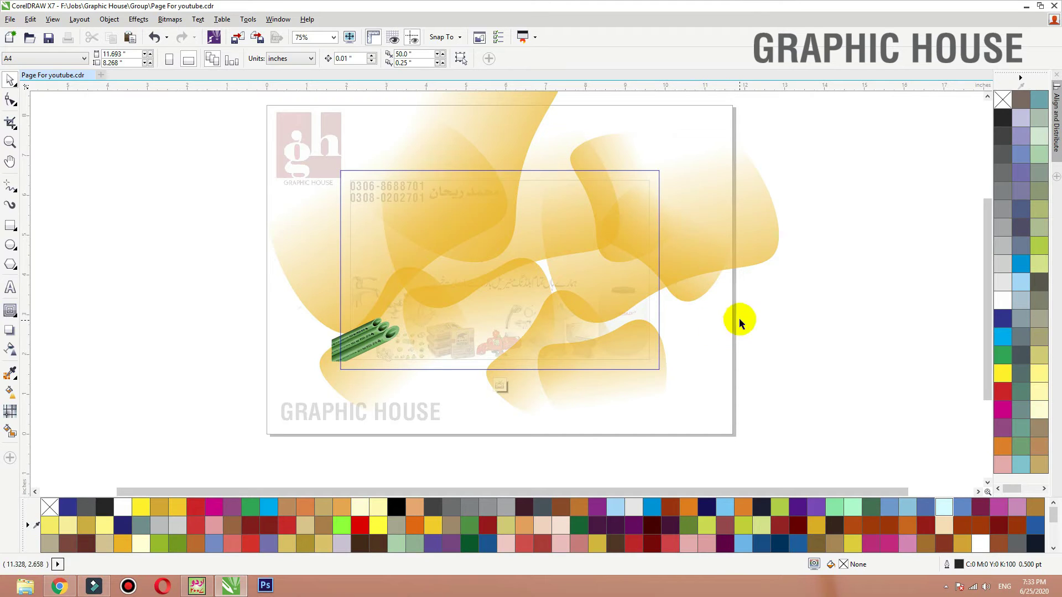
left_click(752, 300)
left_click(763, 301, "ctrl")
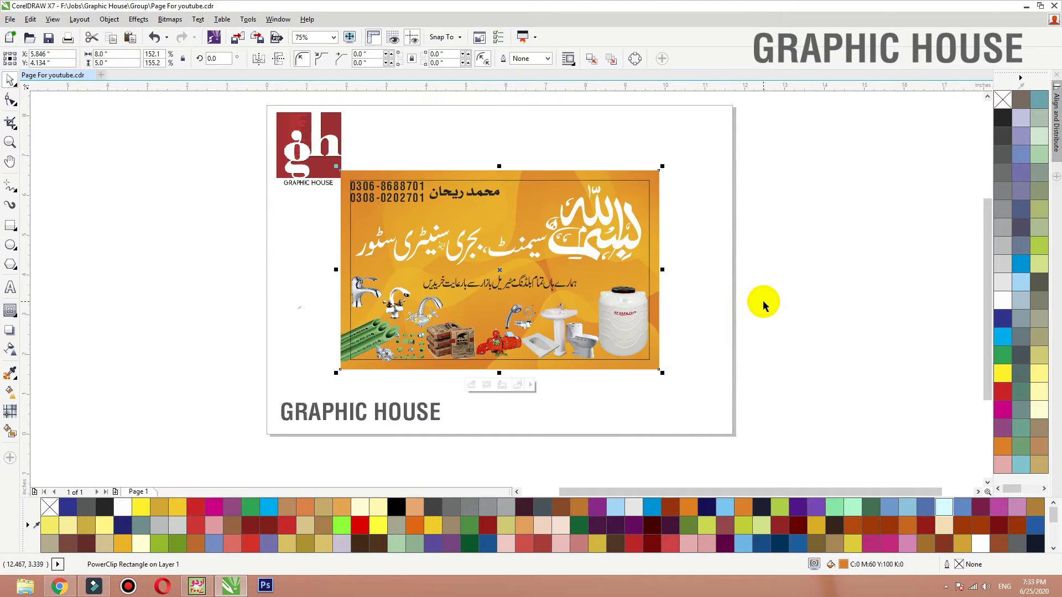
- Draw a circle about 0.91 inches wide between the contact name and the white calligraphy, filled yellow with no outline
key("shift+F2")
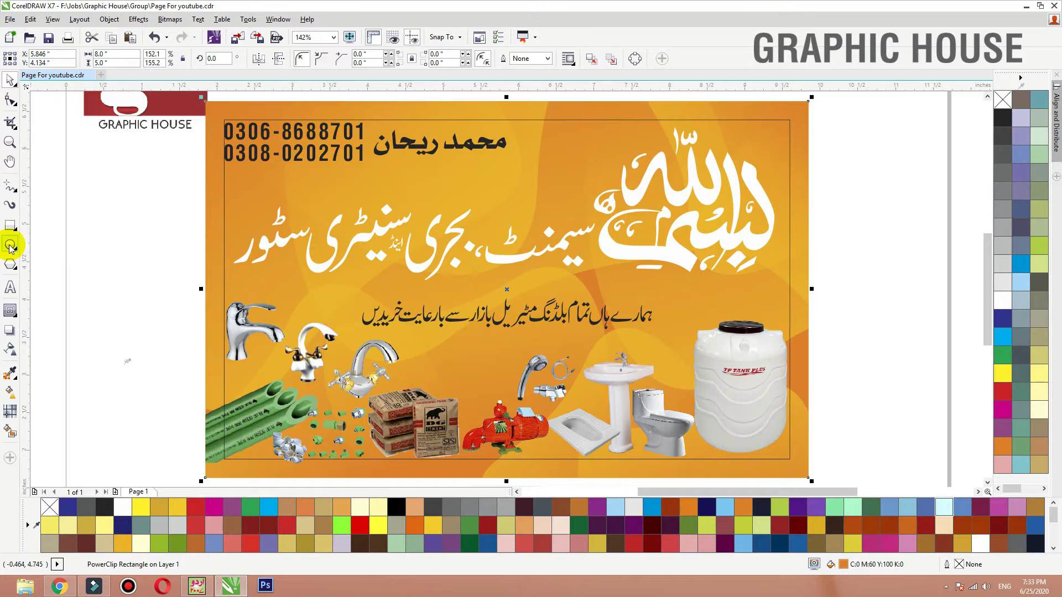
left_click(10, 245)
left_click_drag(516, 97, 583, 171)
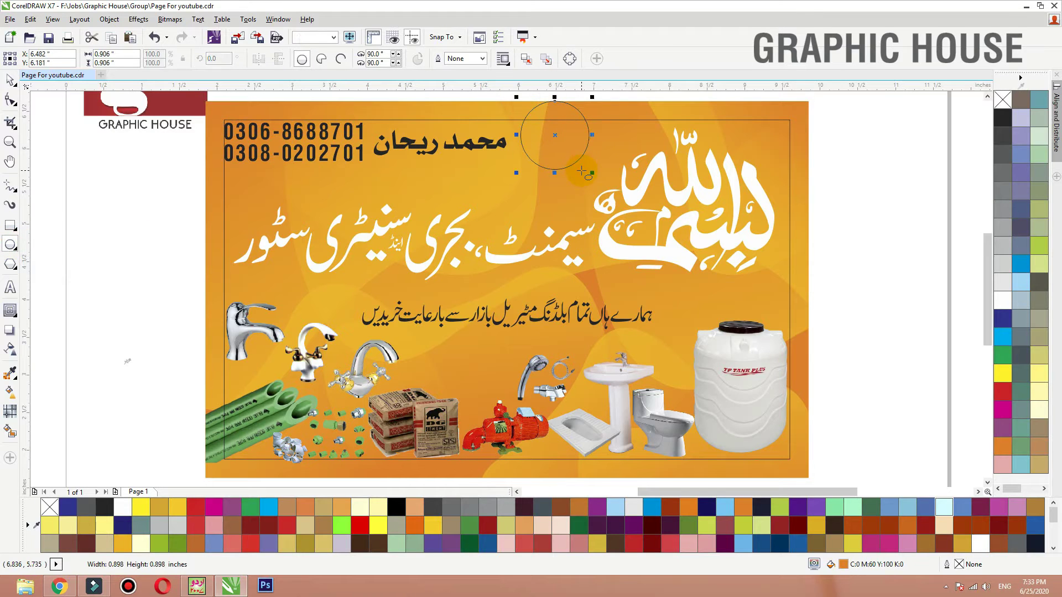
key("space")
left_click(1002, 373)
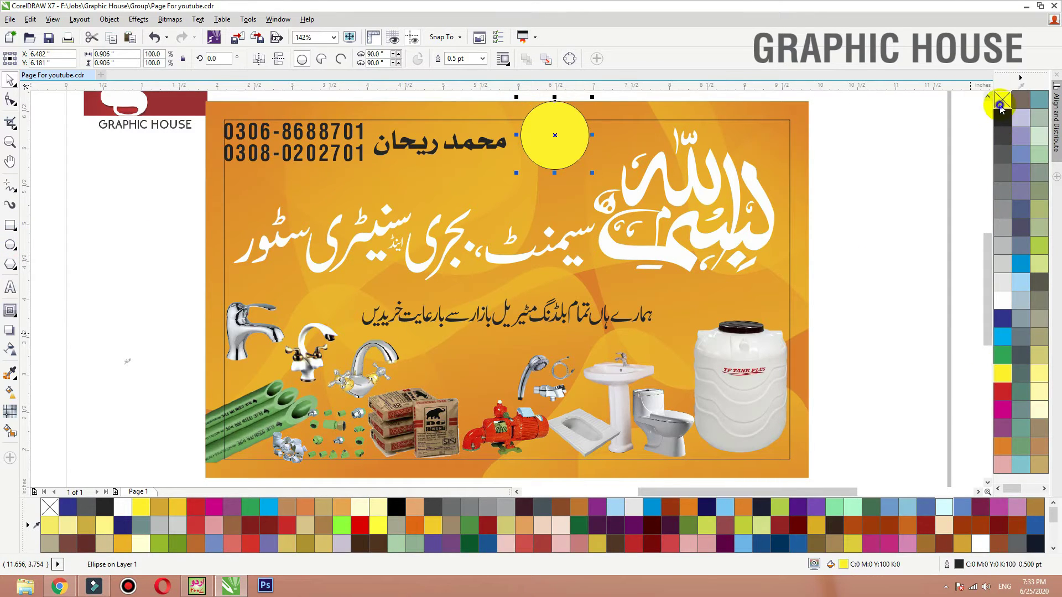
left_click_drag(565, 147, 549, 176)
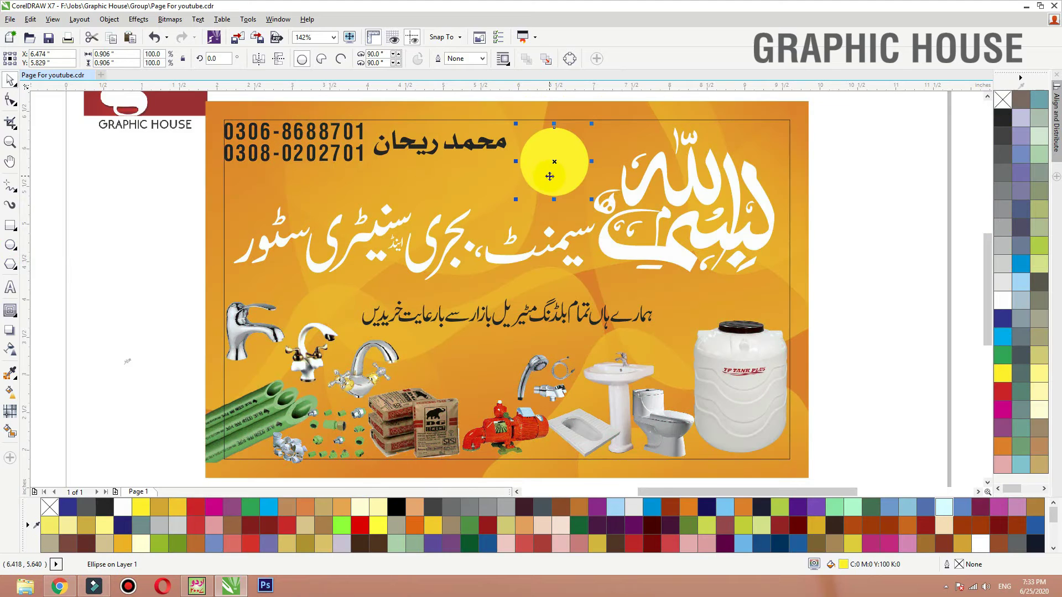
- Give the circle beside the calligraphy an elliptical fountain fill with a yellow centre and an orange outer edge
key("g")
left_click_drag(553, 127, 553, 184)
left_click(189, 60)
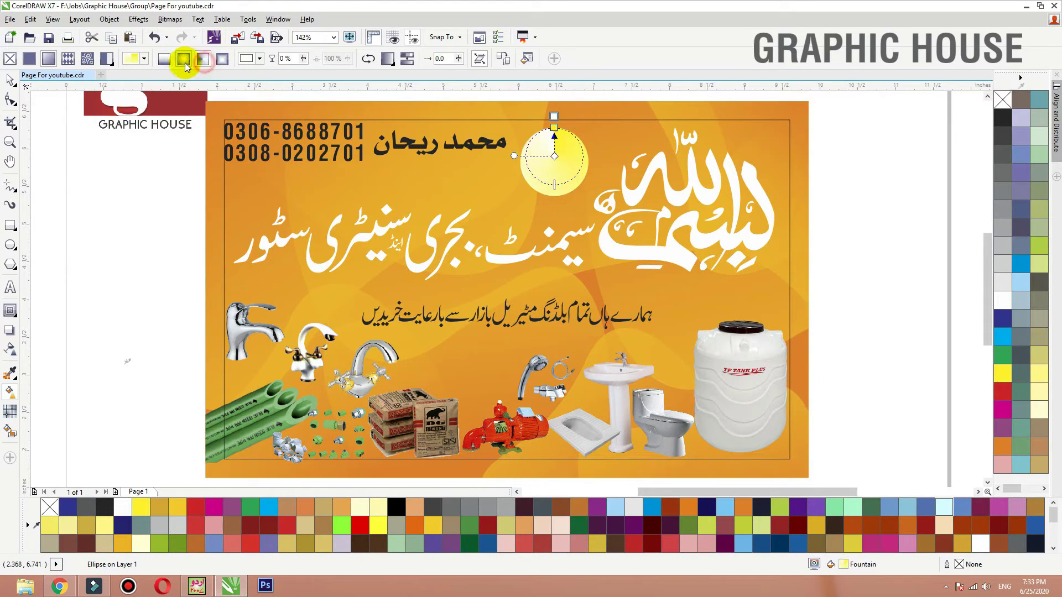
left_click(554, 156)
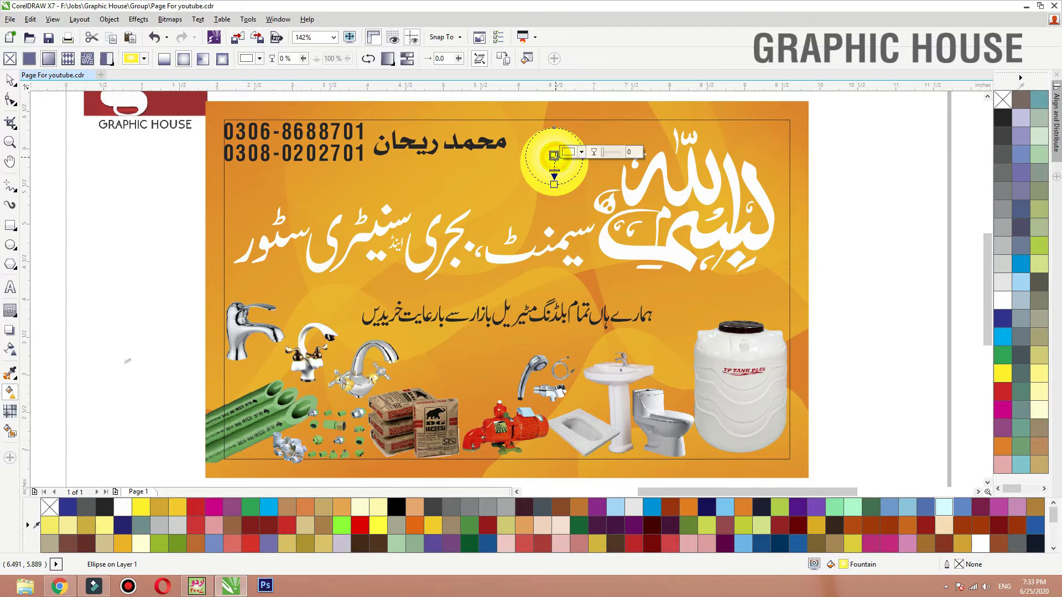
left_click(1003, 375)
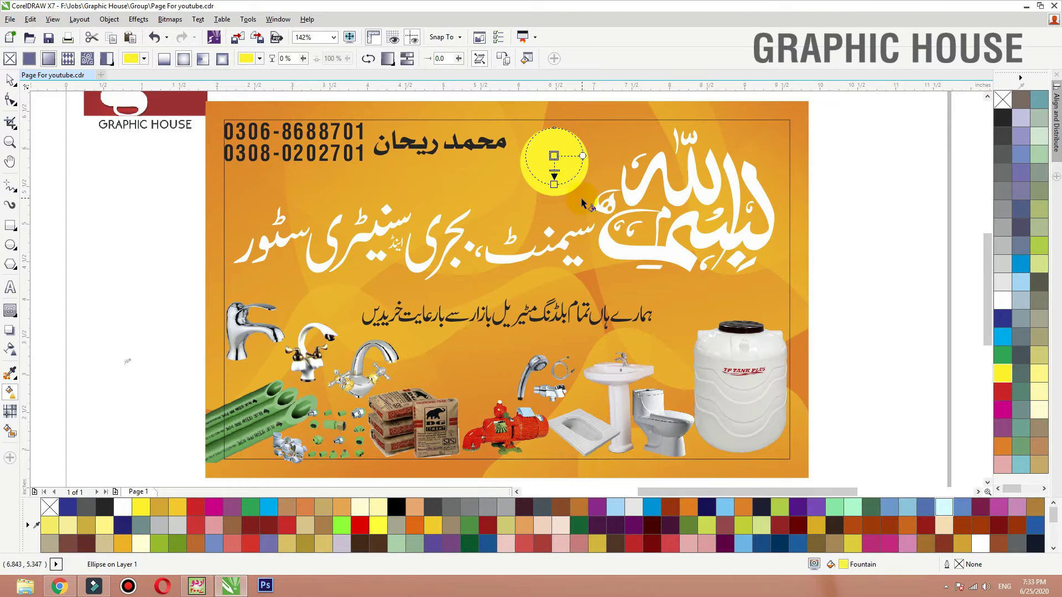
left_click(553, 185)
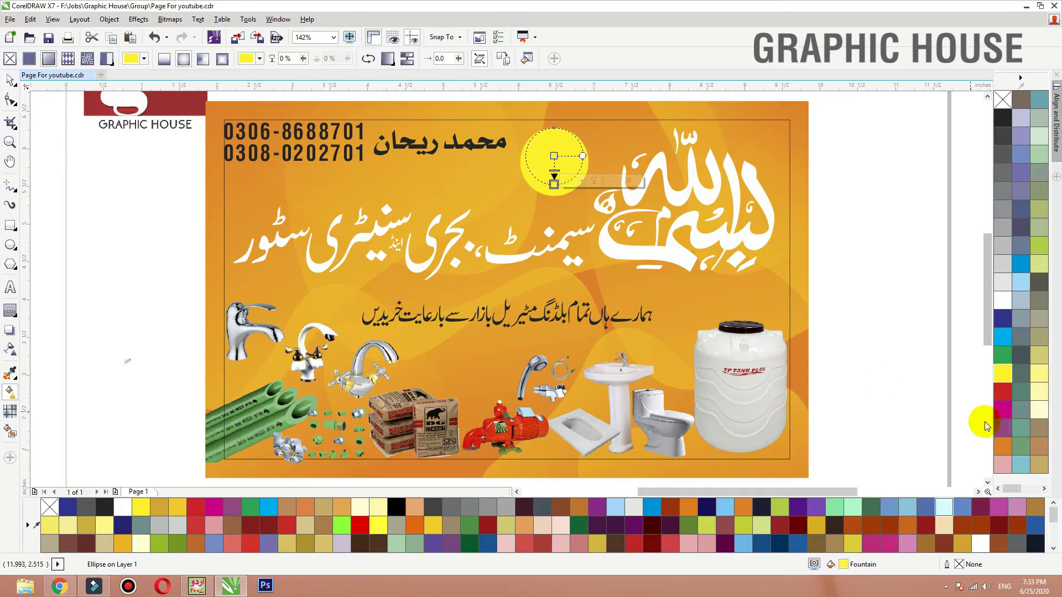
left_click(1003, 374)
left_click(1003, 446)
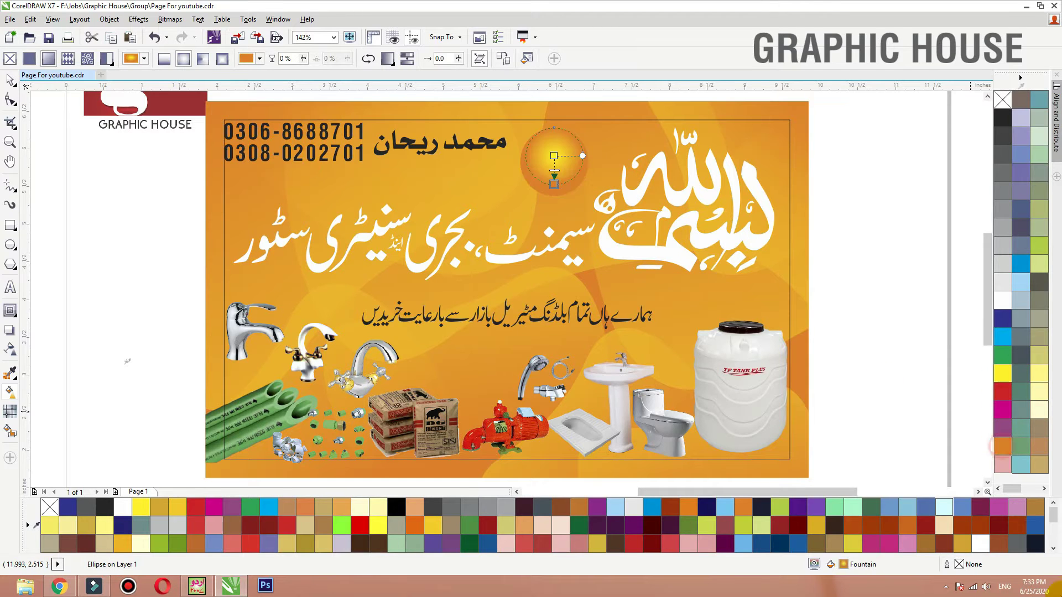
left_click(10, 80)
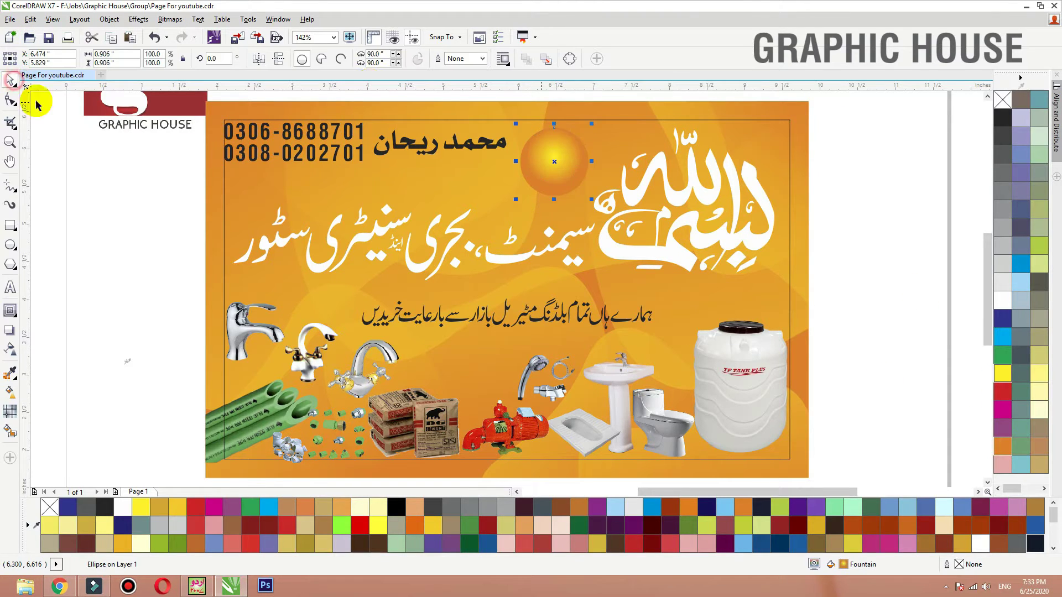
- Convert the gradient circle to a 600 dpi CMYK bitmap with anti-aliasing and a transparent background
left_click(169, 23)
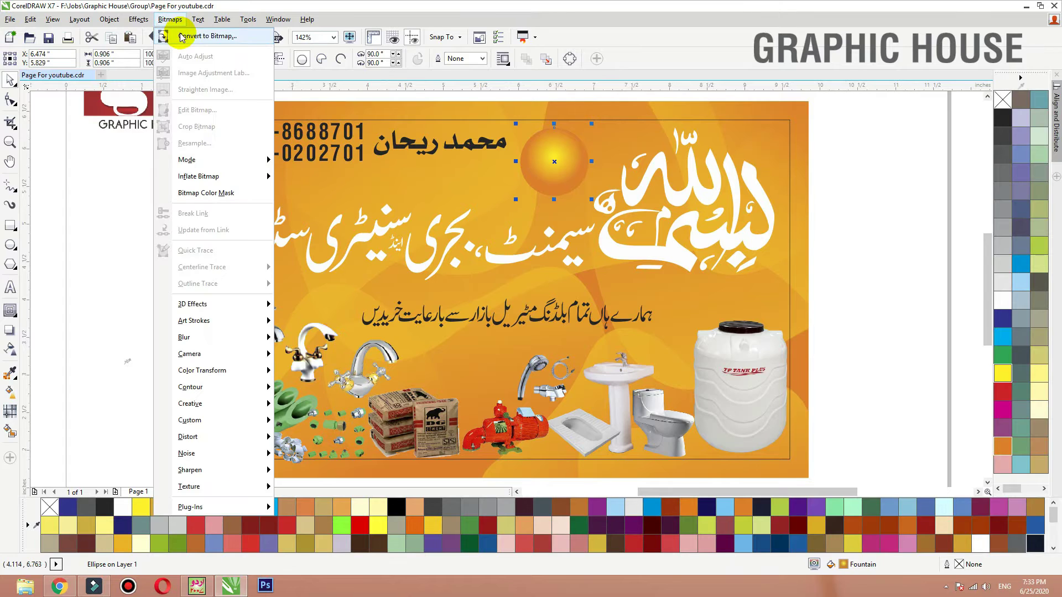
left_click(186, 33)
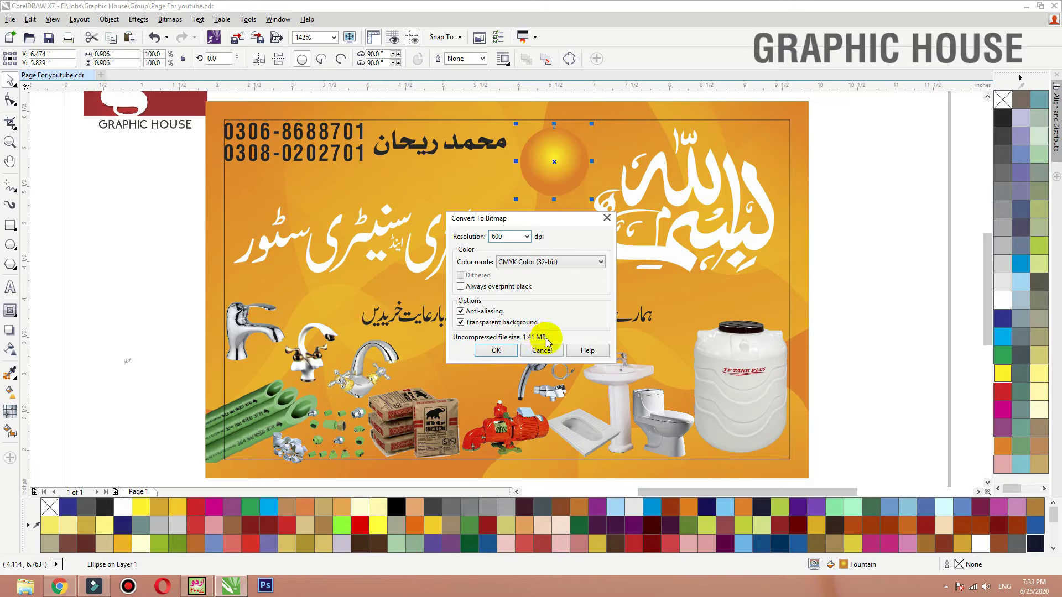
left_click(495, 350)
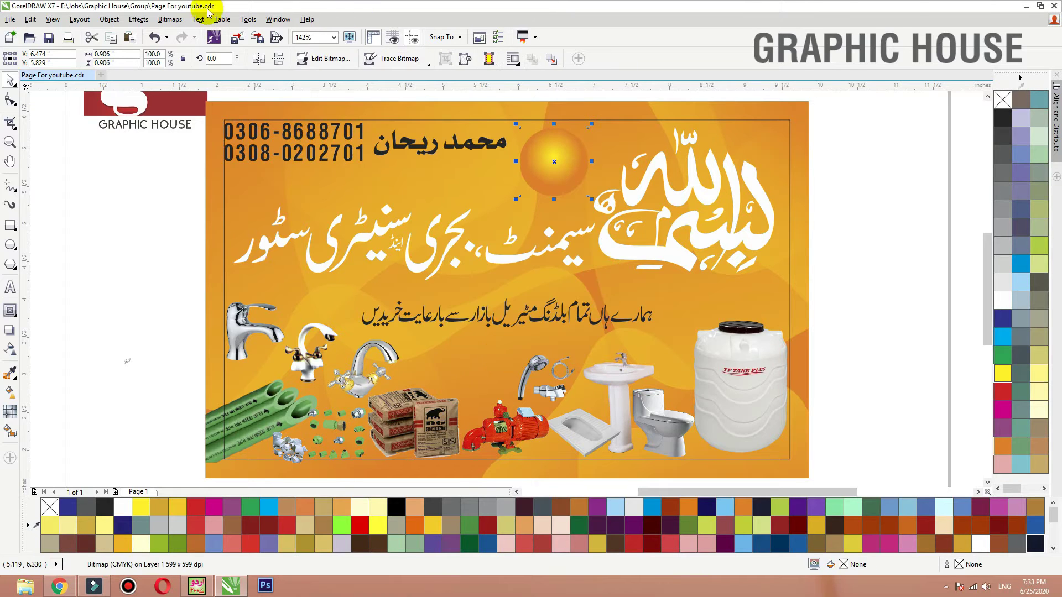
- Apply a Gaussian Blur with a 19-pixel radius to the circle bitmap
left_click(170, 19)
mouse_move(255, 339)
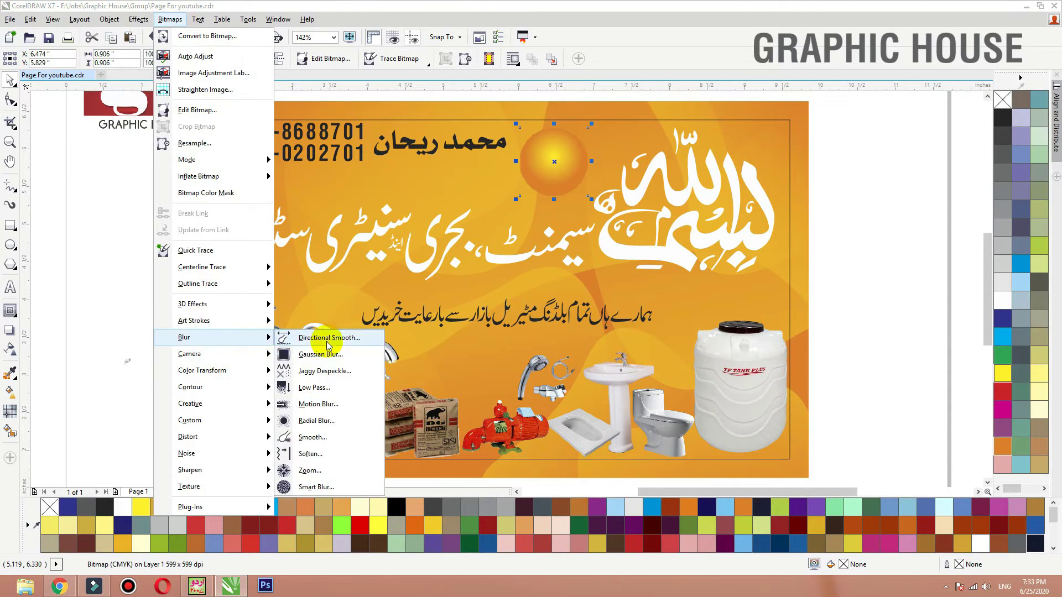
left_click(323, 354)
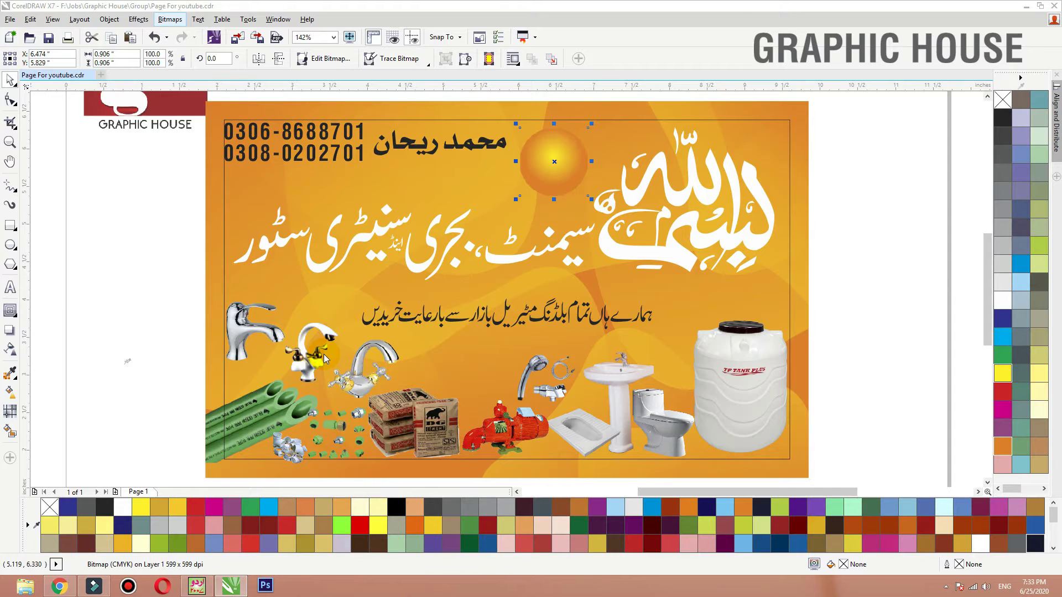
left_click_drag(504, 283, 451, 283)
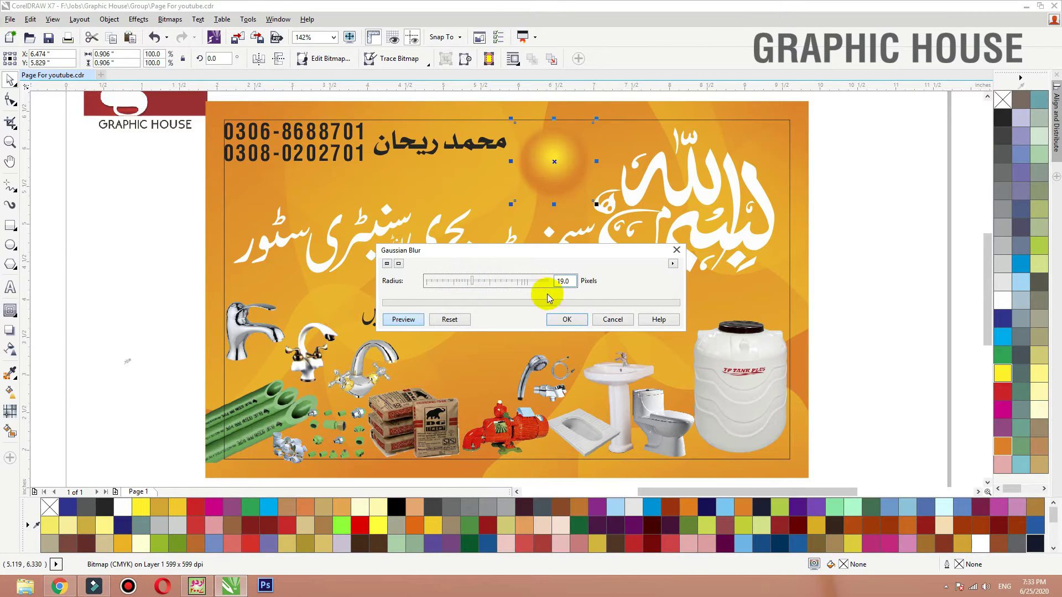
left_click(565, 319)
- PowerClip the blurred circle inside the orange board background and open the PowerClip contents for editing
right_click(558, 156)
left_click(574, 165)
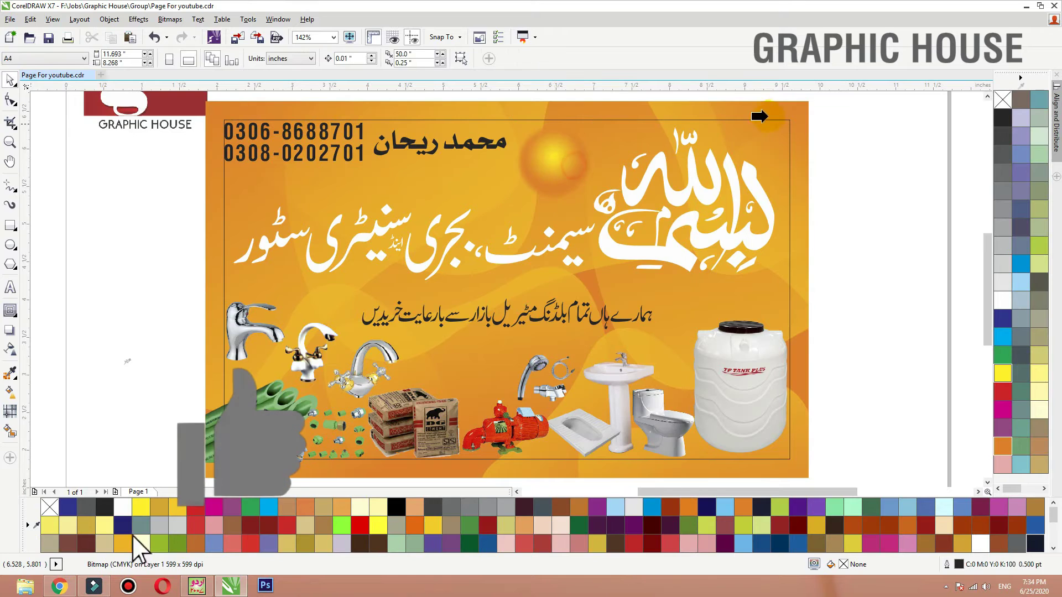
left_click(777, 110)
left_click(577, 175, "ctrl")
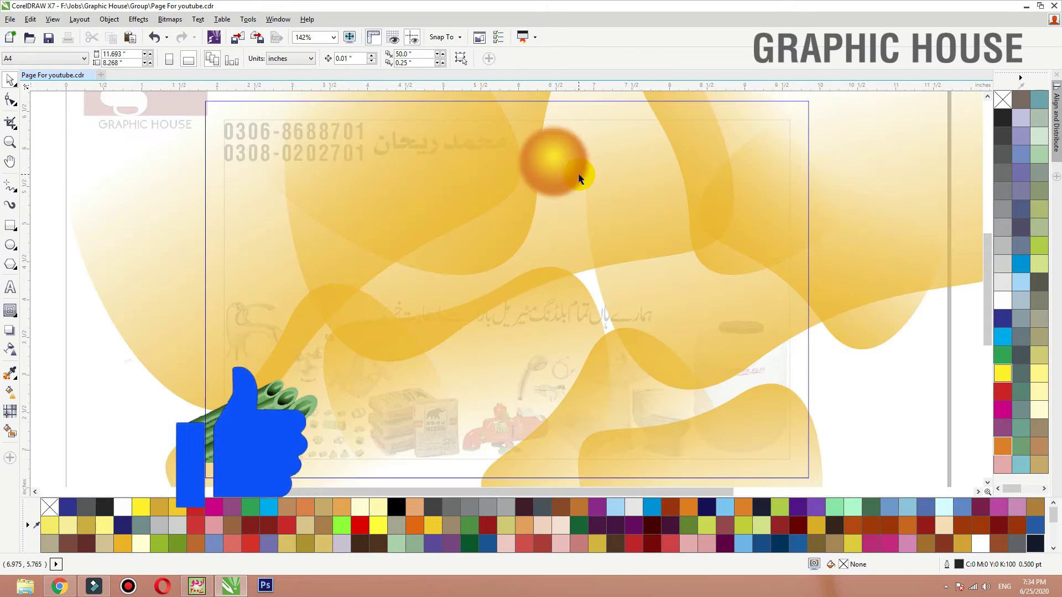
- Enlarge the blurred circle to about 2.9 inches at the board's lower-right corner and add a copy about 4.1 inches wide at the upper-left corner
scroll(574, 174, "down", 3)
left_click_drag(573, 174, 730, 222)
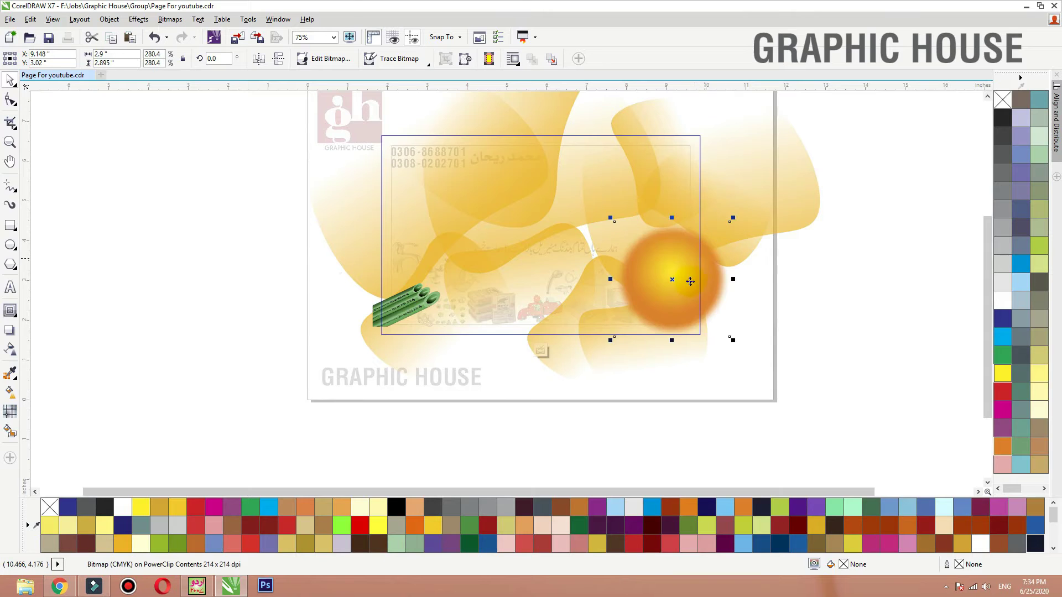
left_click_drag(696, 287, 441, 204)
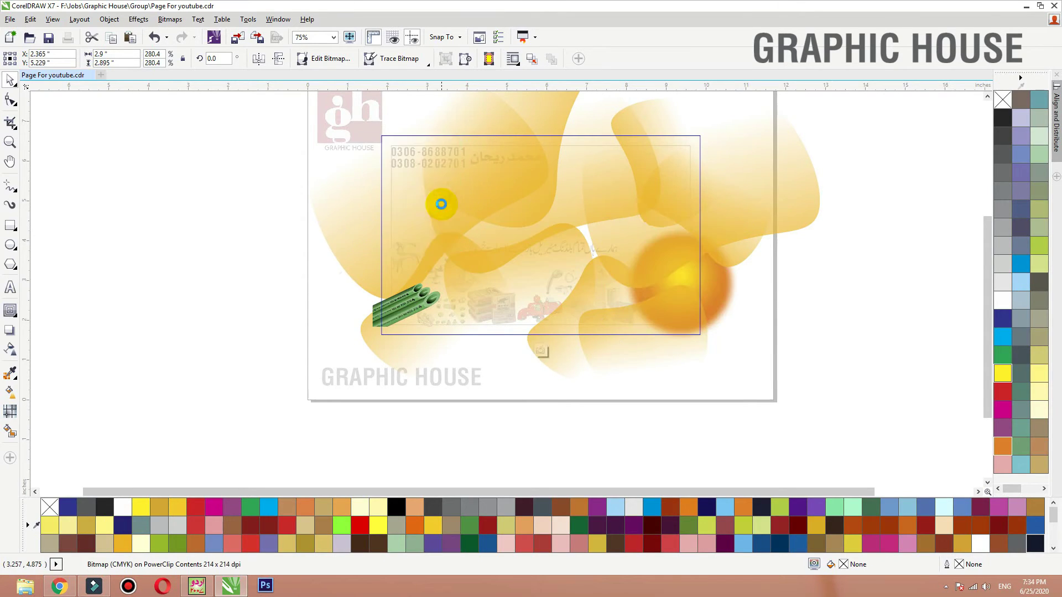
left_click_drag(466, 256, 492, 289)
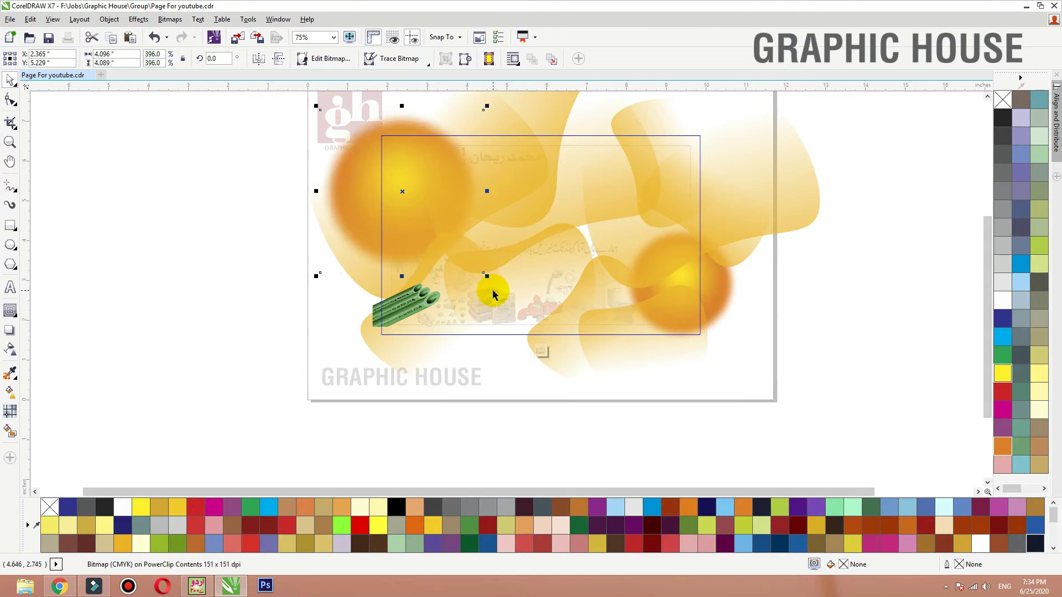
left_click(256, 189)
key("shift+F2")
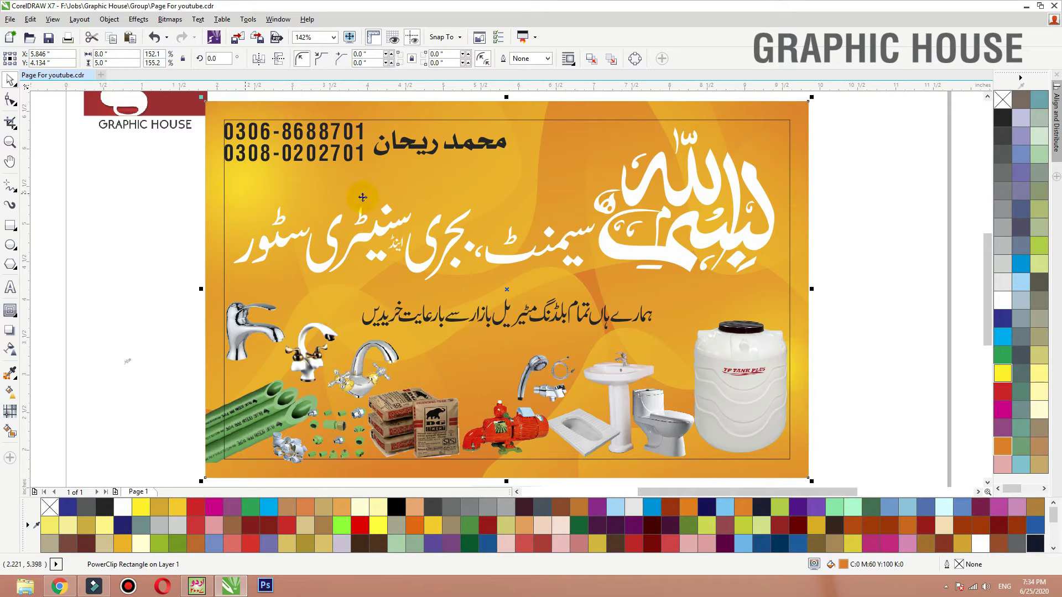
- Enlarge the lower-right blurred circle inside the PowerClip to about 3.64 inches, shift it slightly upward and finish editing
key("F3")
left_click(701, 346)
left_click(697, 341)
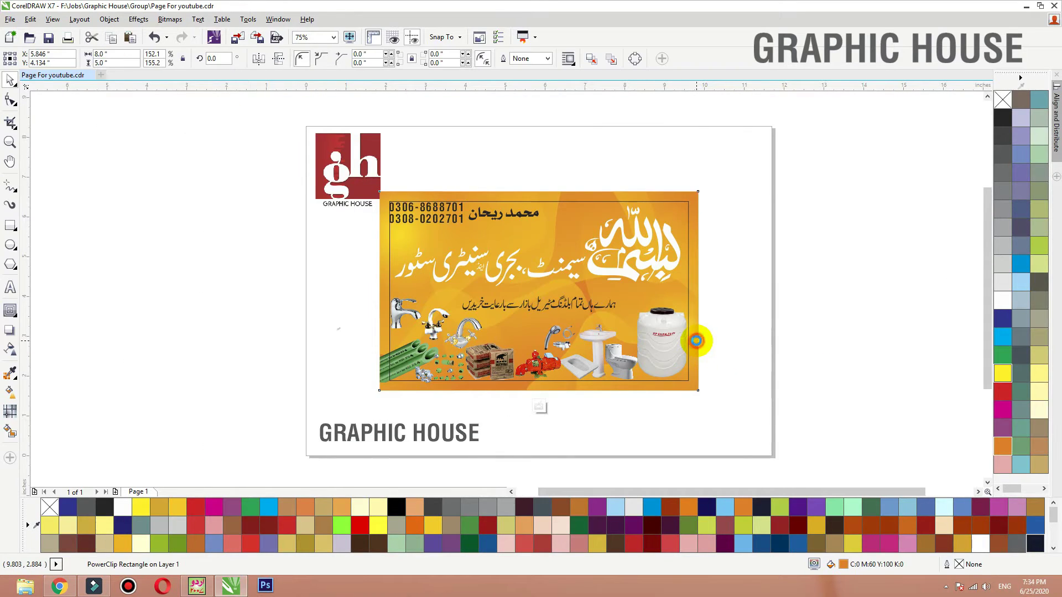
double_click(722, 331)
left_click(723, 336)
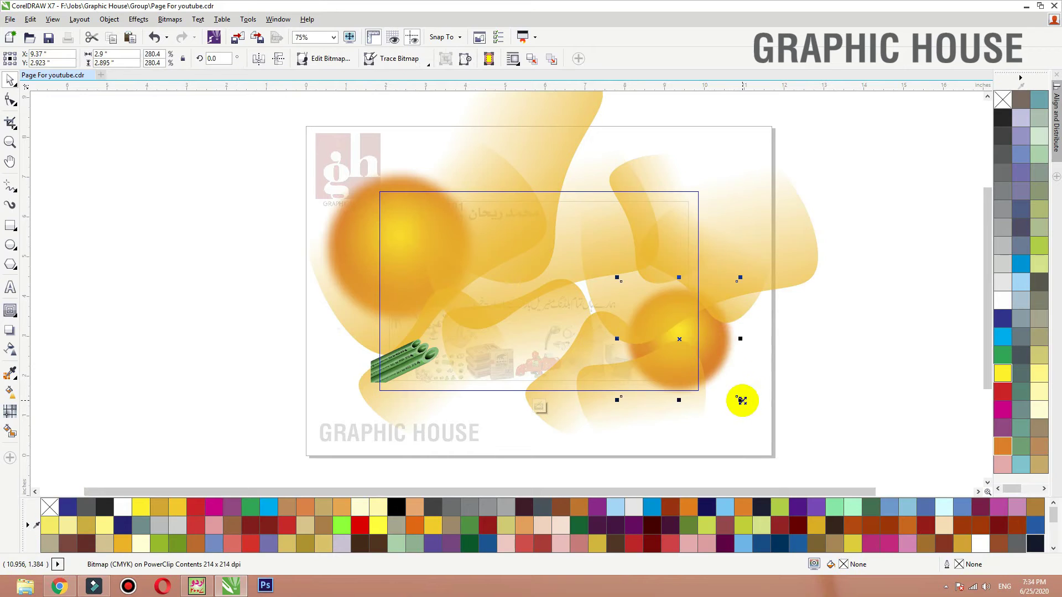
left_click_drag(742, 400, 756, 423)
left_click_drag(725, 358, 719, 329)
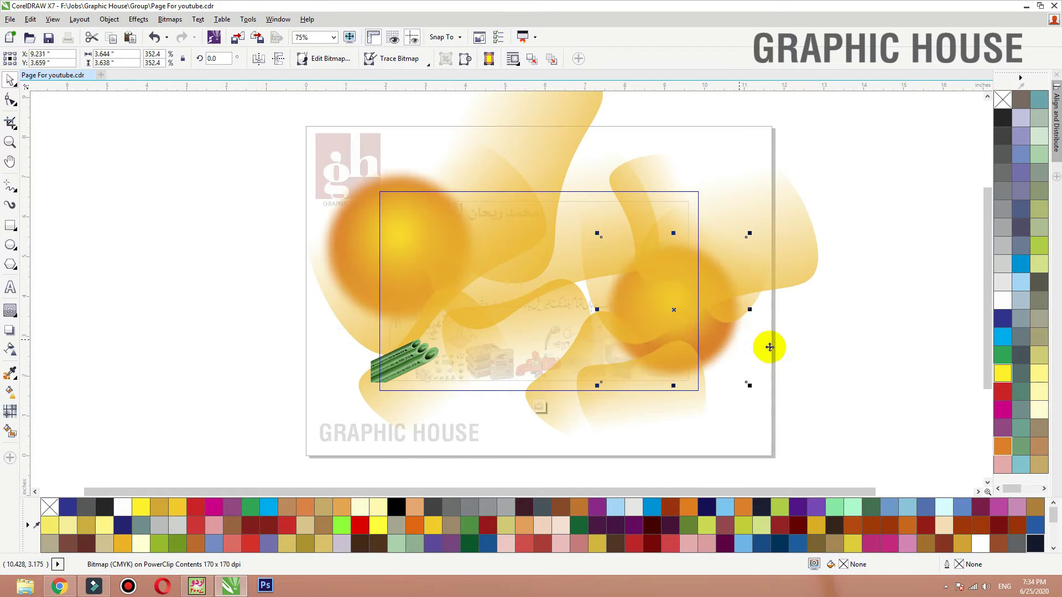
left_click(801, 346, "ctrl")
key("shift+F2")
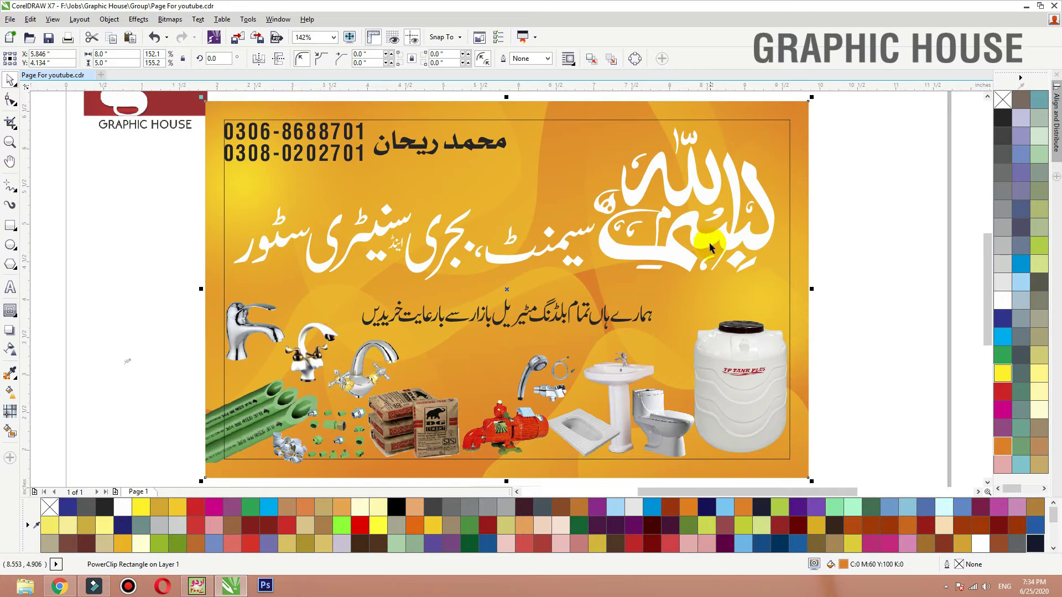
- Give the white calligraphy a 2 pt white outline that scales with the object
left_click(670, 257)
left_click_drag(671, 257, 667, 257)
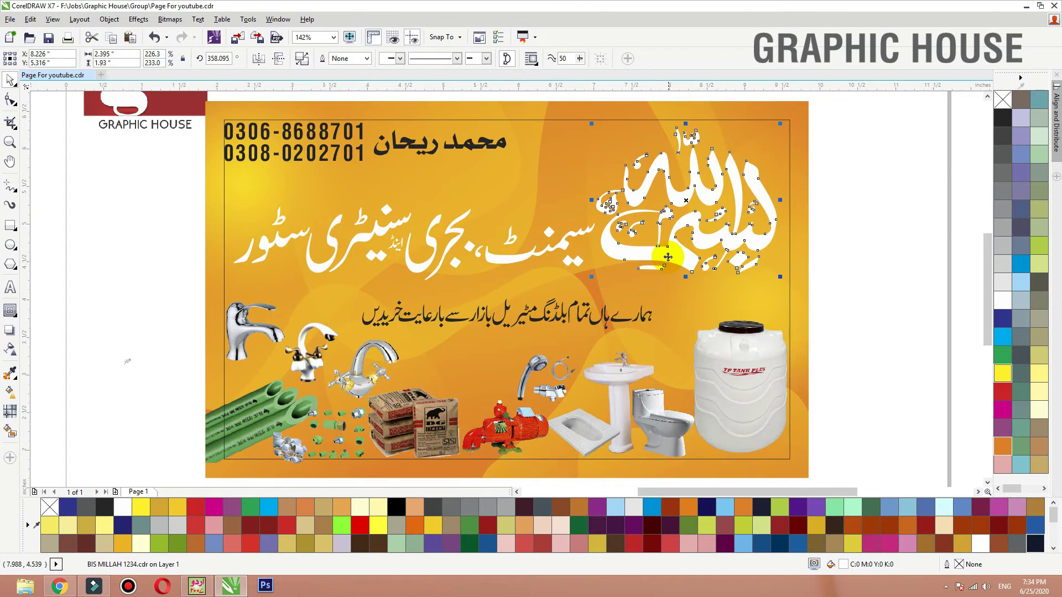
scroll(556, 272, "down", 2)
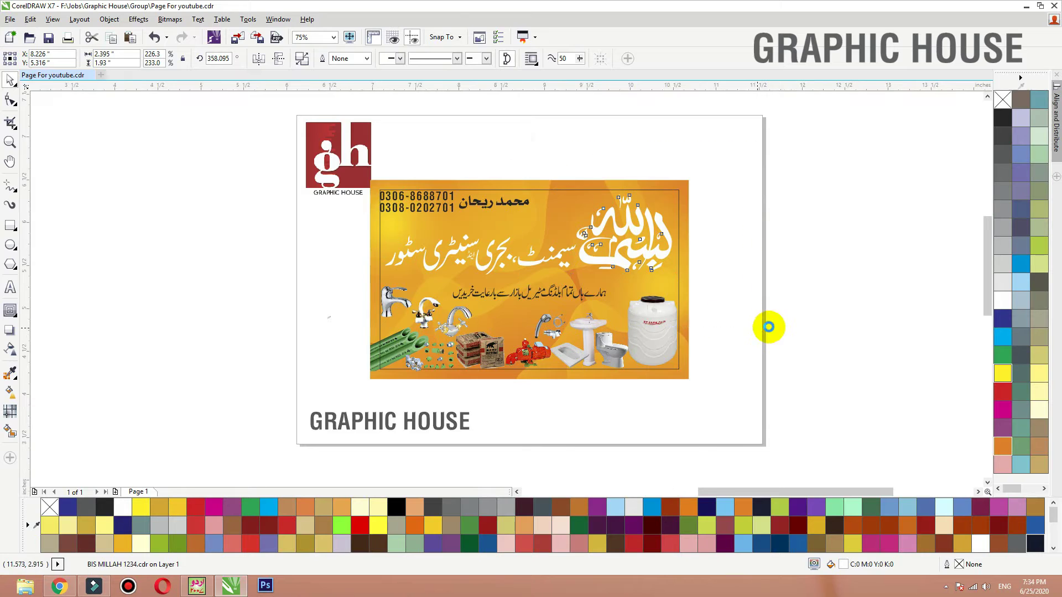
scroll(766, 324, "up", 2)
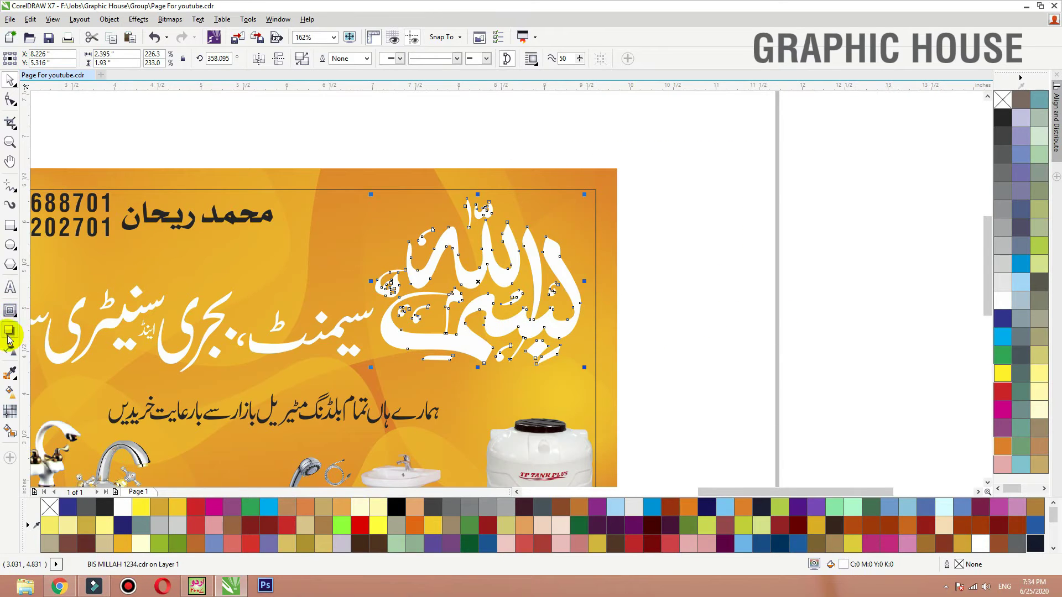
key("F12")
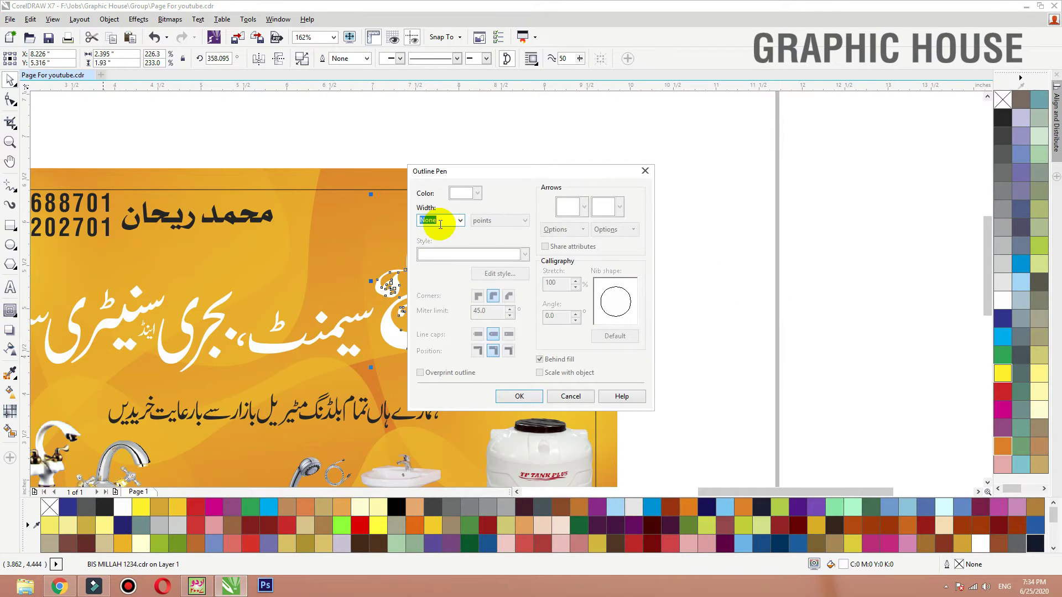
type("2")
key("Return")
key("F12")
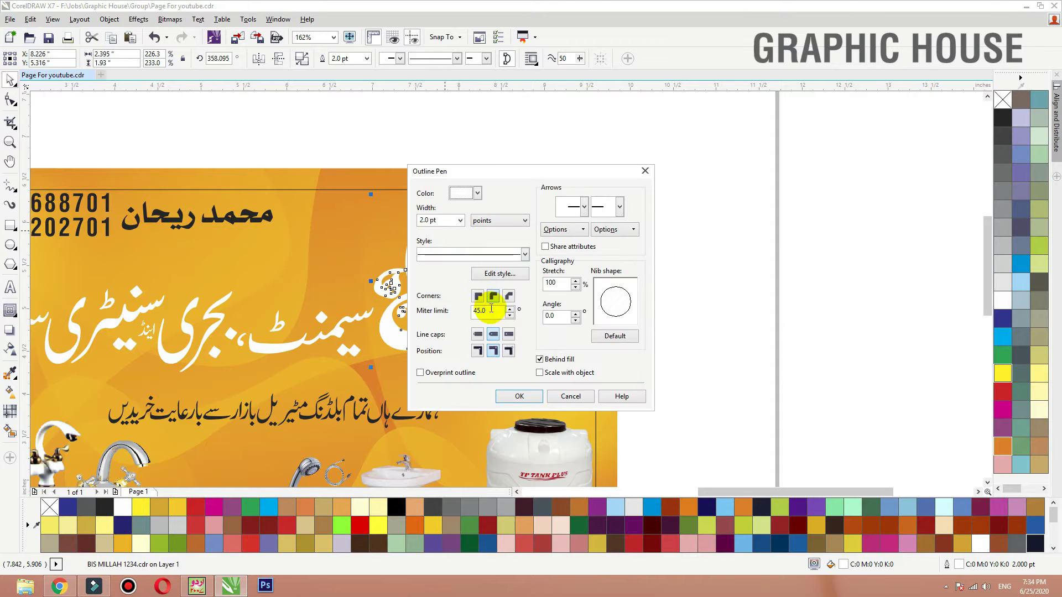
left_click(540, 372)
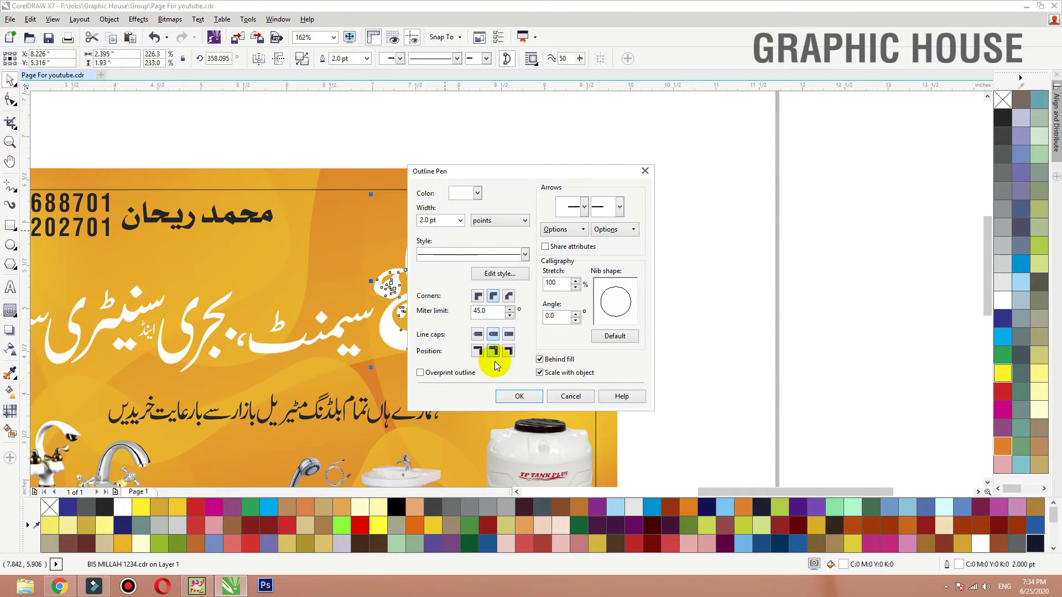
left_click(517, 394)
- Fill the outlined calligraphy with red
left_click(1002, 387)
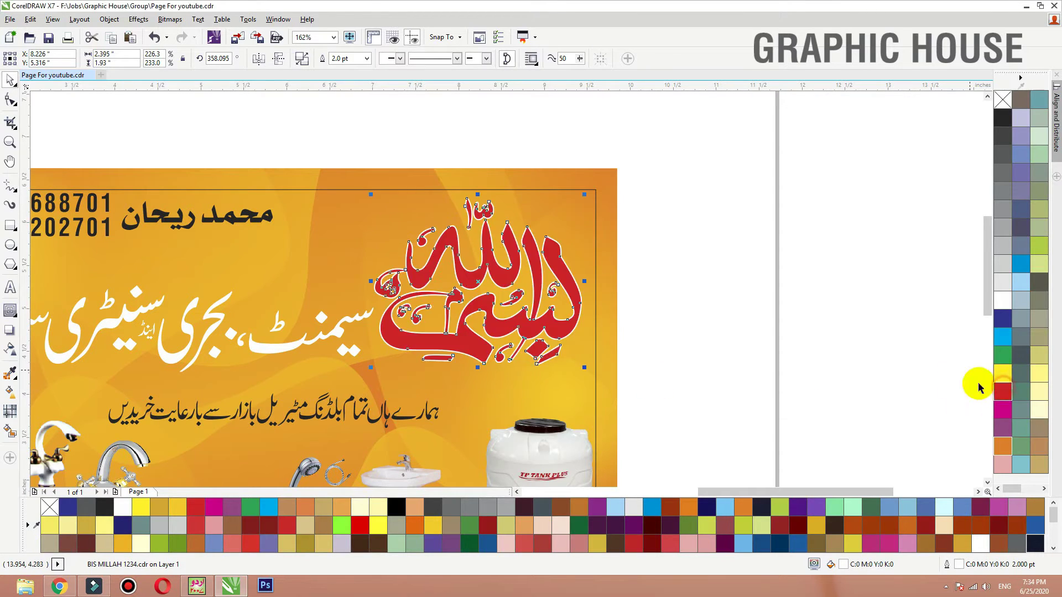
left_click(666, 194)
scroll(666, 194, "down", 3)
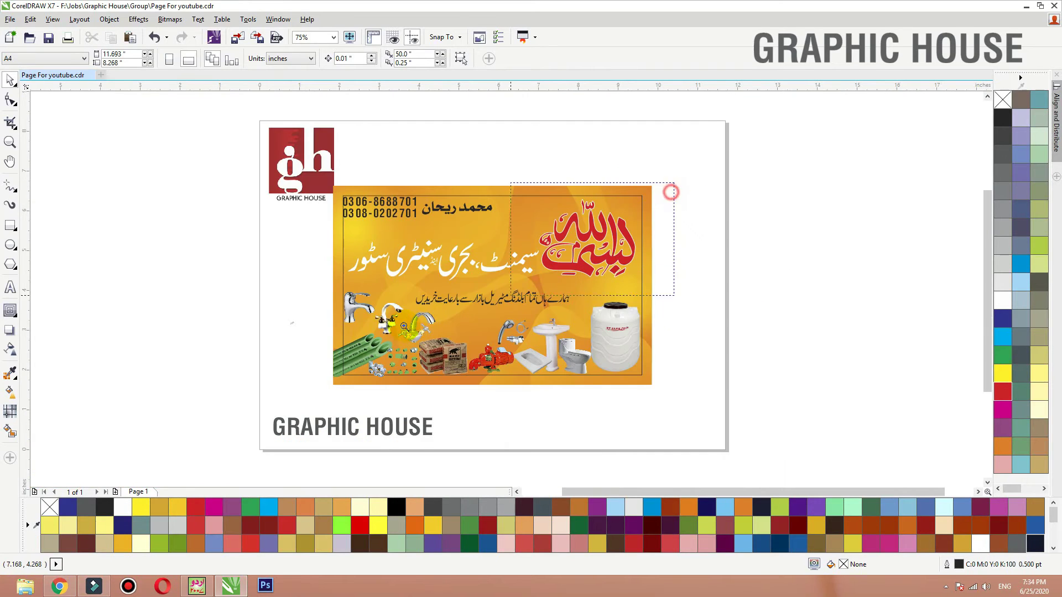
scroll(680, 318, "up", 3)
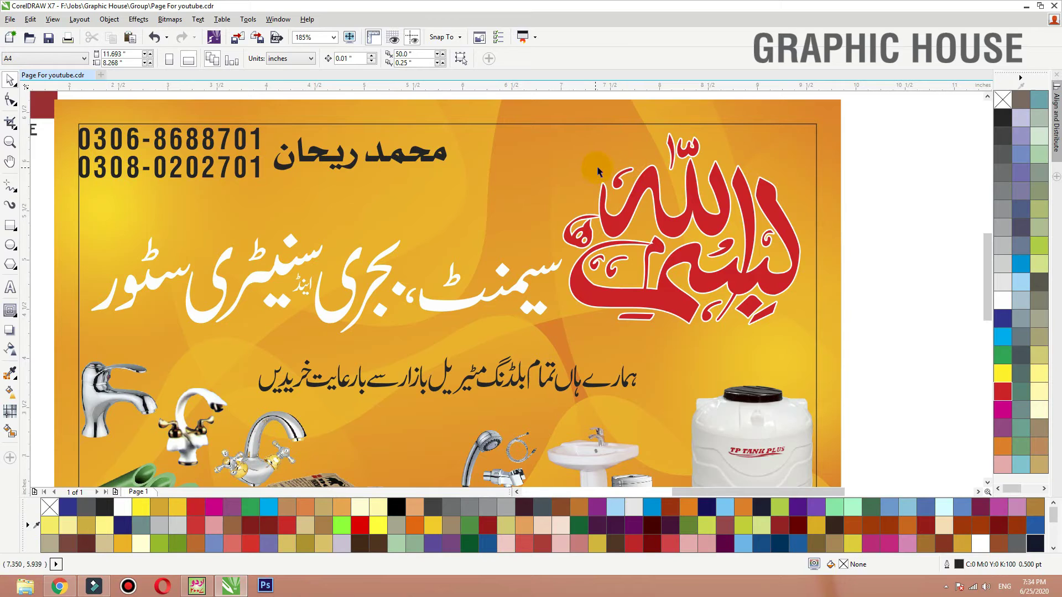
- Darken the calligraphy's fill to maroon by setting its black (K) value to 60
left_click(680, 318)
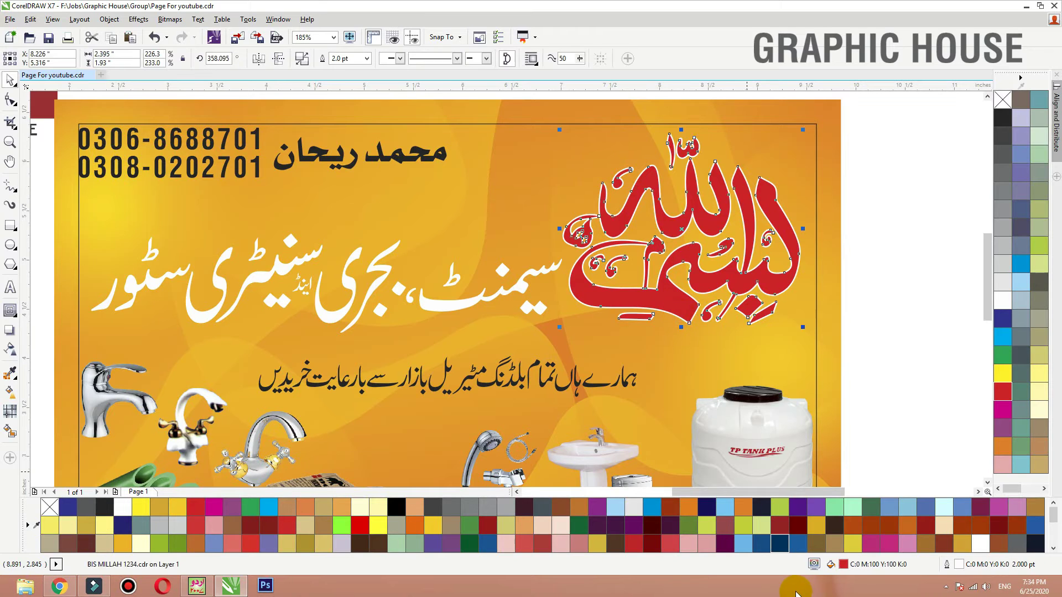
double_click(843, 564)
double_click(644, 301)
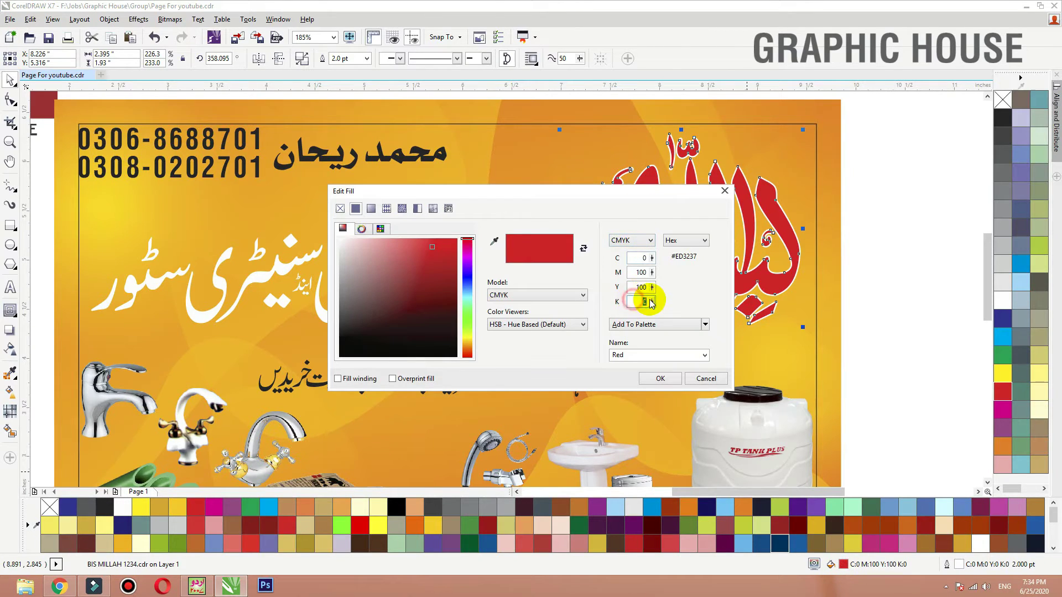
type("60")
key("Tab")
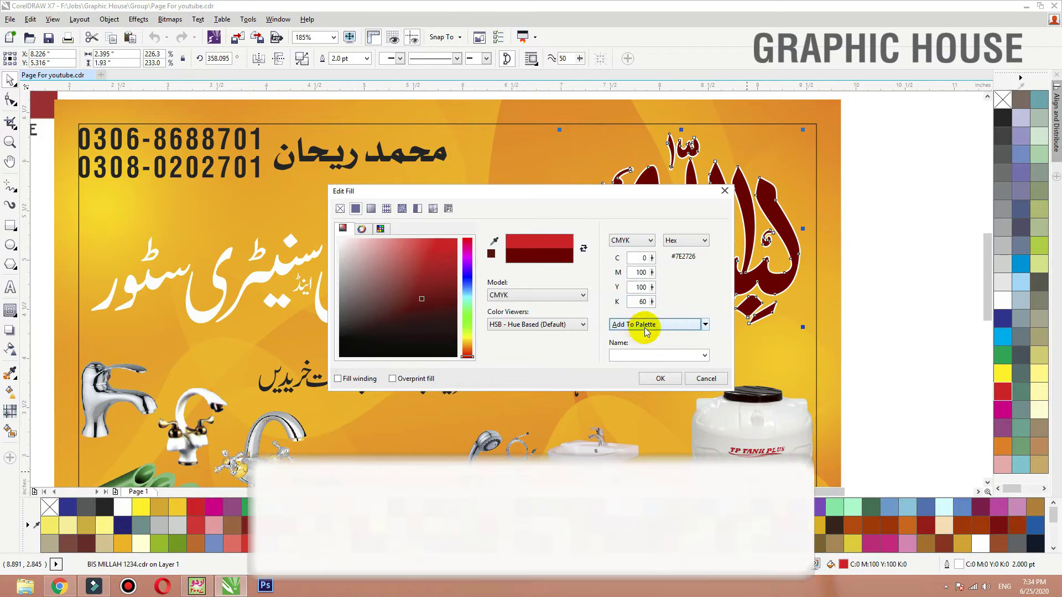
left_click(660, 379)
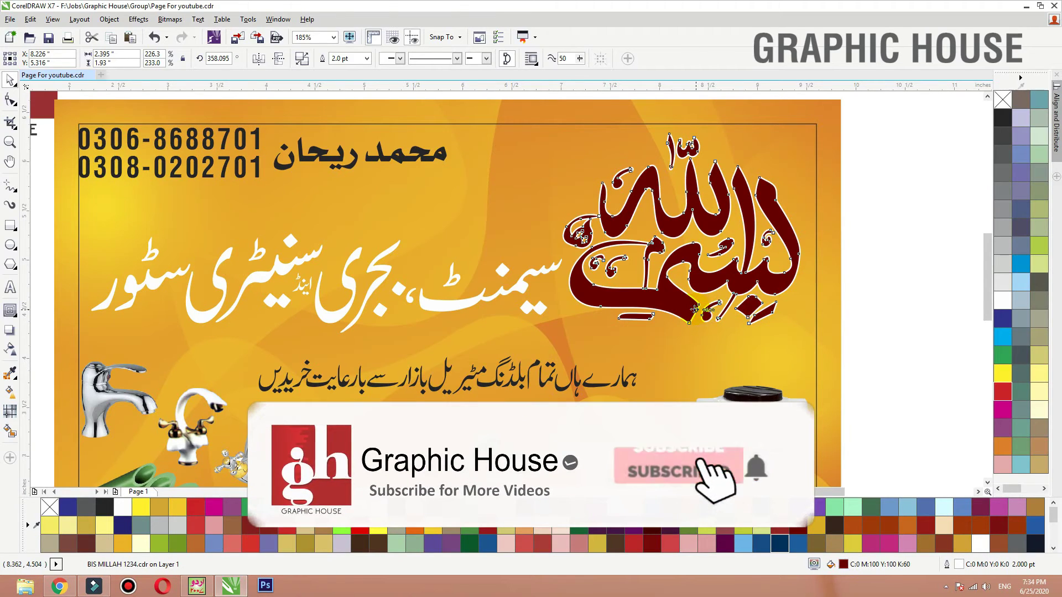
- Widen the white outline of the maroon calligraphy to 3.5 pt
key("F12")
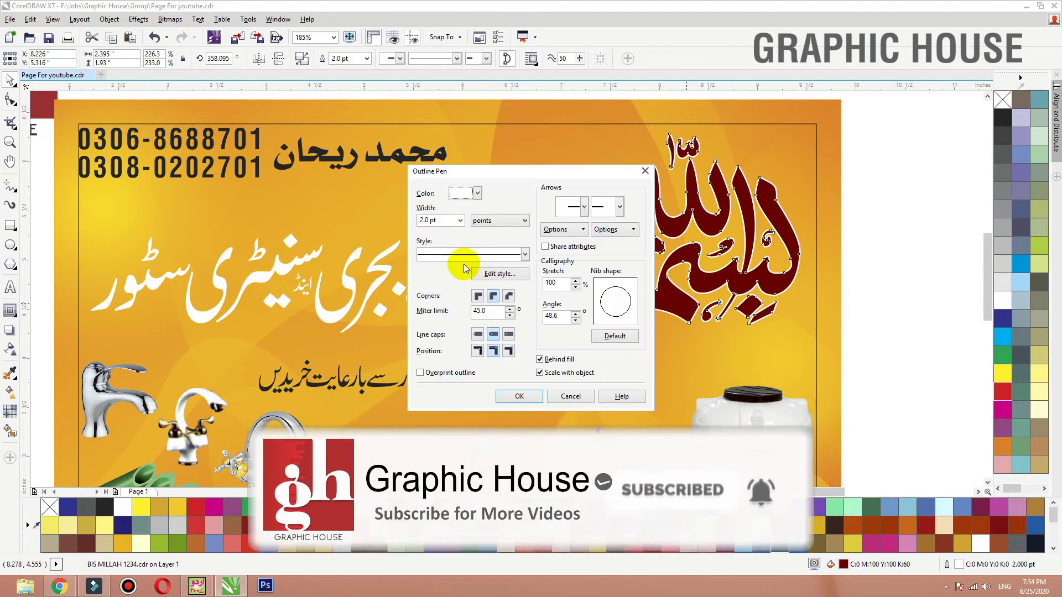
left_click(444, 223)
left_click(444, 223)
type("3")
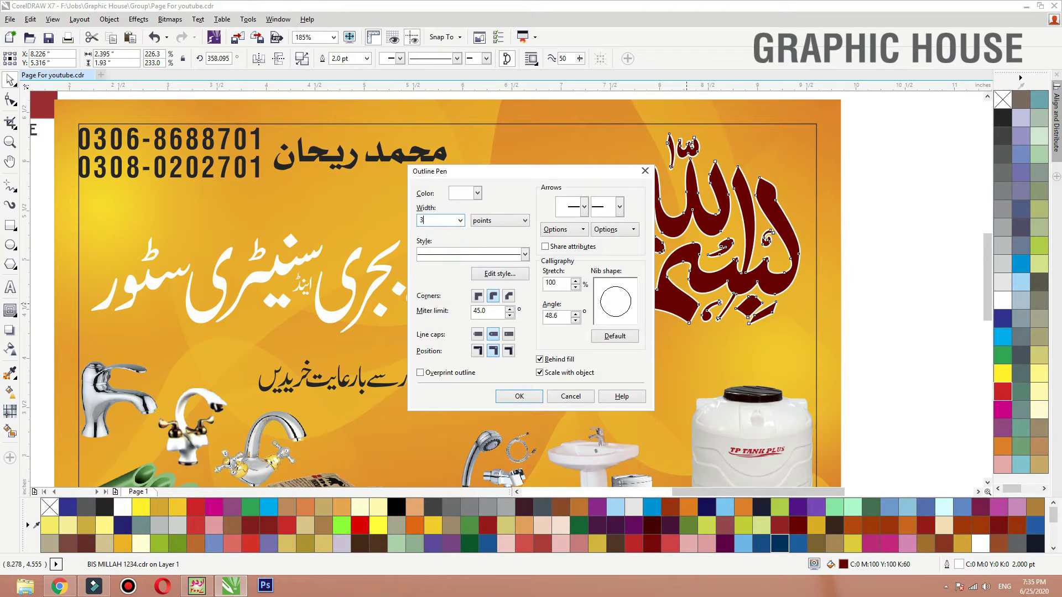
type(".5")
key("Return")
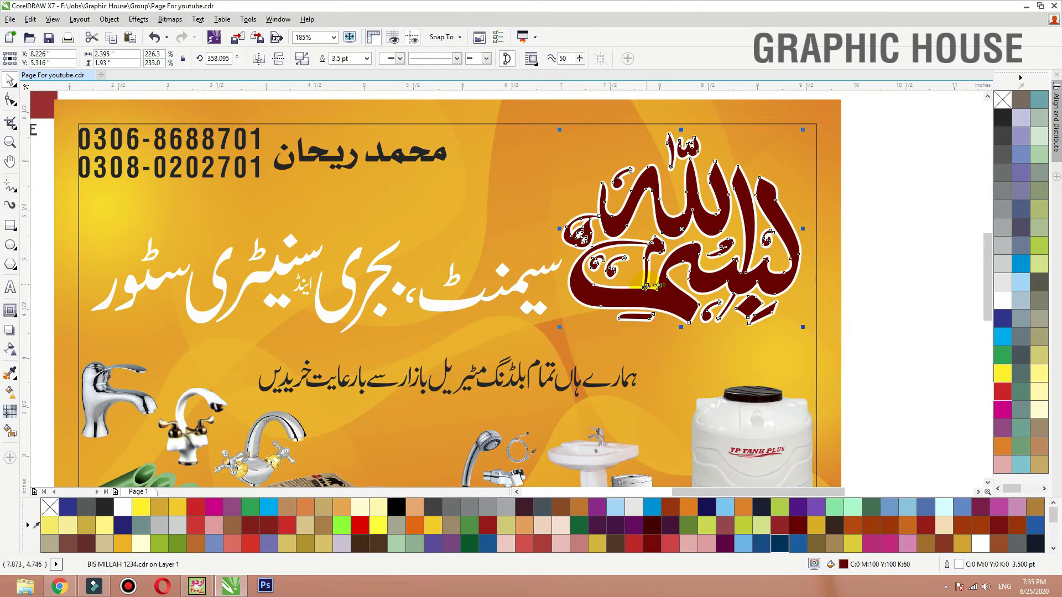
left_click(884, 276)
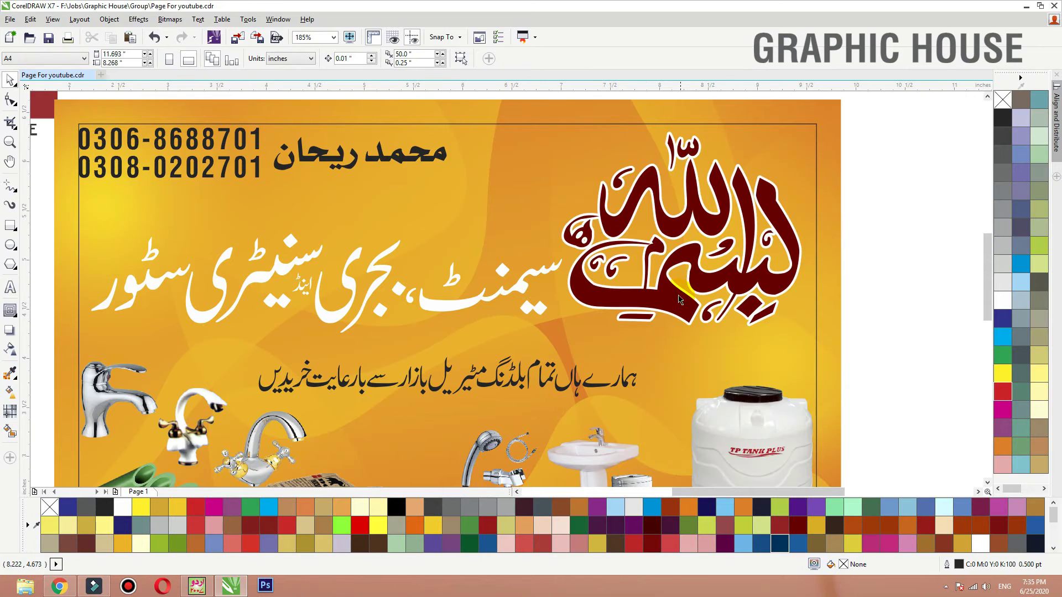
- Duplicate the calligraphy and fill one copy with white so it forms a backing behind the maroon one
mouse_move(679, 299)
left_mouse_down()
mouse_move(678, 277)
mouse_move(676, 318)
left_mouse_up()
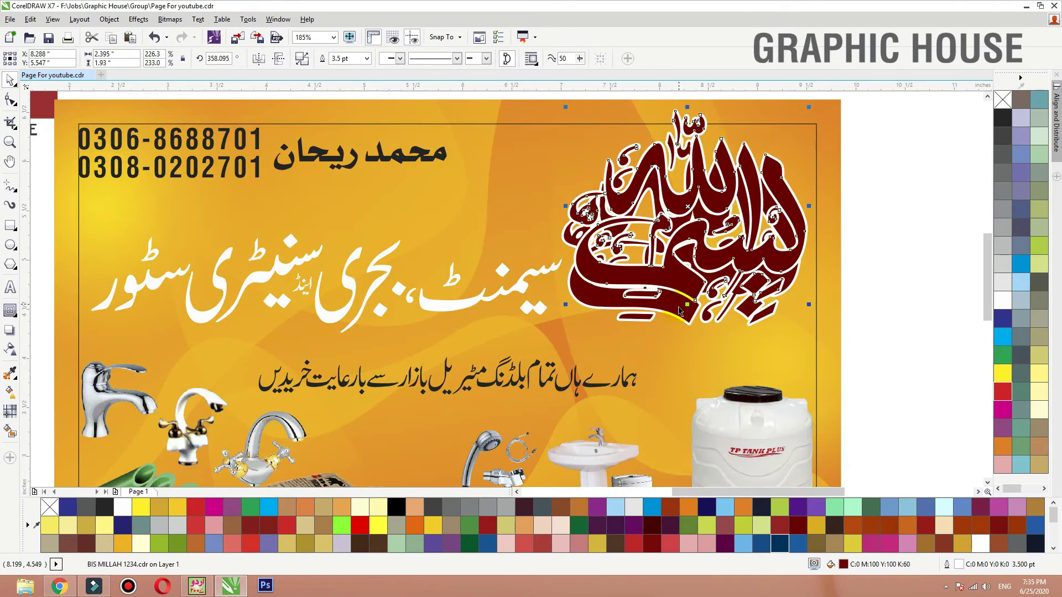
left_click(1000, 301)
left_click_drag(709, 265, 702, 285)
key("ctrl+z")
left_click(848, 258)
left_click(764, 258)
- Nudge the maroon calligraphy about 0.07 inch upward from its white backing copy to create a raised edge
left_click_drag(765, 257, 758, 280)
key("Up")
key("Up")
key("Up")
key("Up")
key("Up")
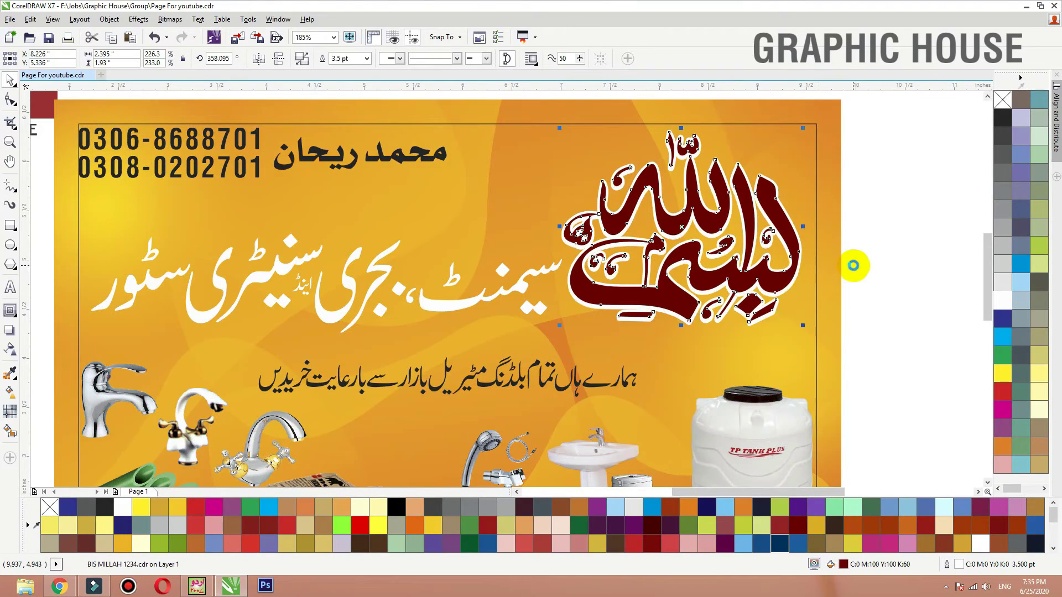
key("Up")
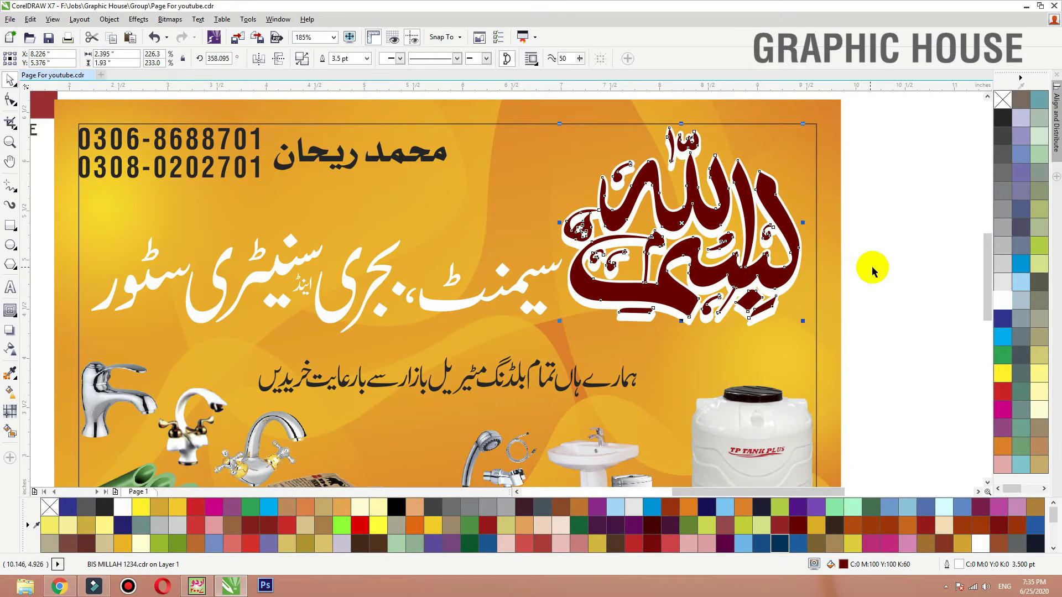
left_click(881, 271)
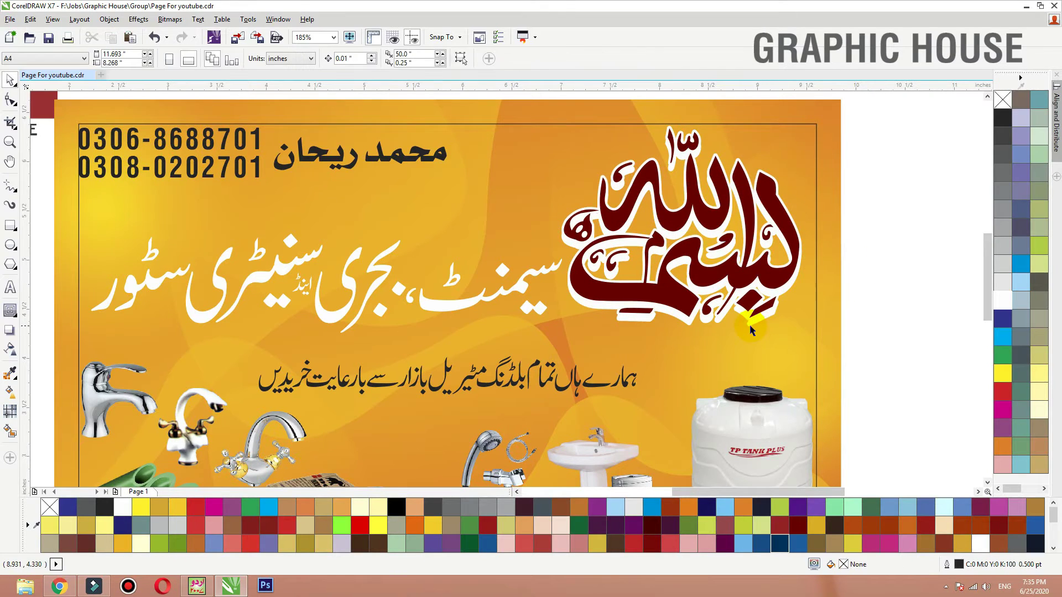
- Apply a drop shadow to the white backing calligraphy with an opacity of 88 and a feather of 5
left_click(583, 235)
left_click(9, 330)
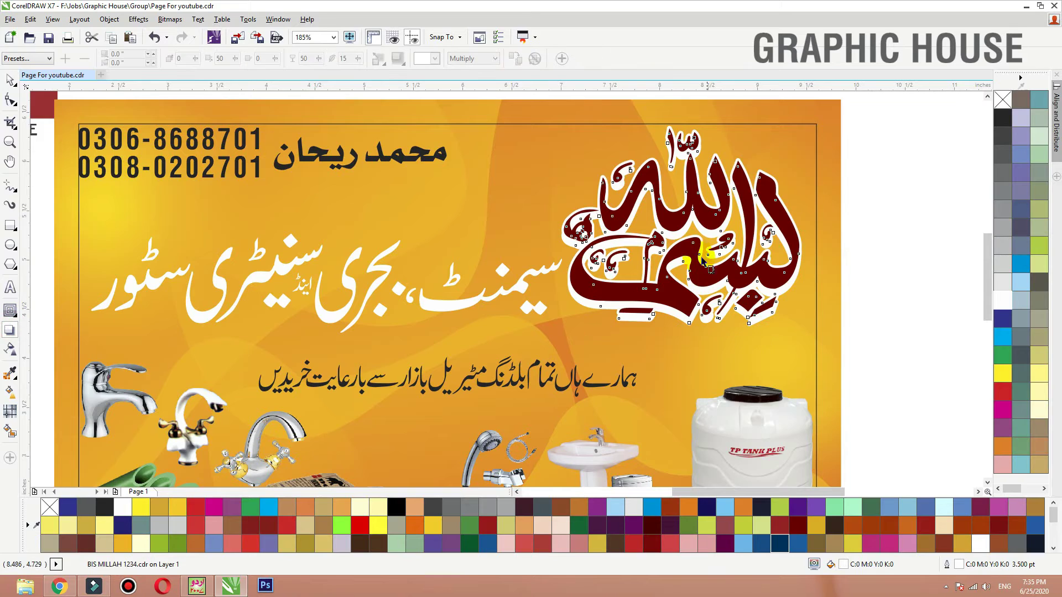
left_click_drag(701, 261, 698, 303)
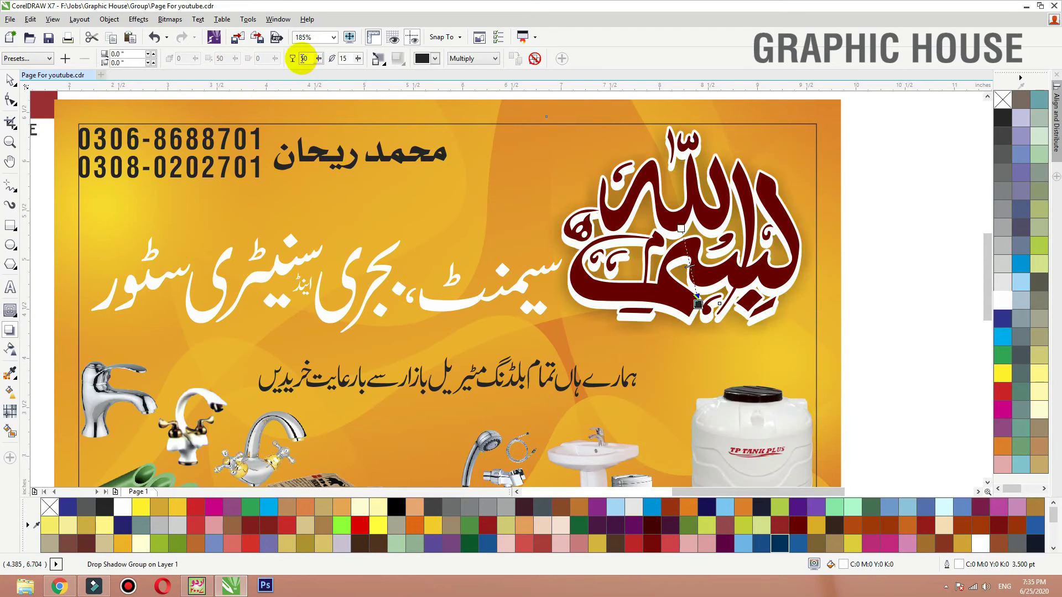
left_click(304, 58)
type("88")
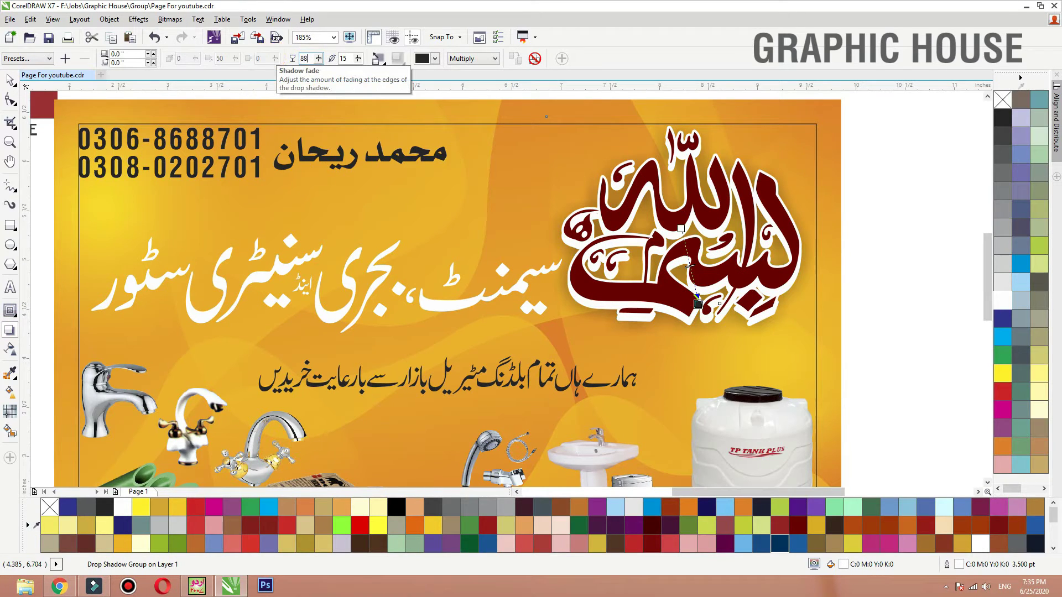
key("Tab")
type("5")
key("Return")
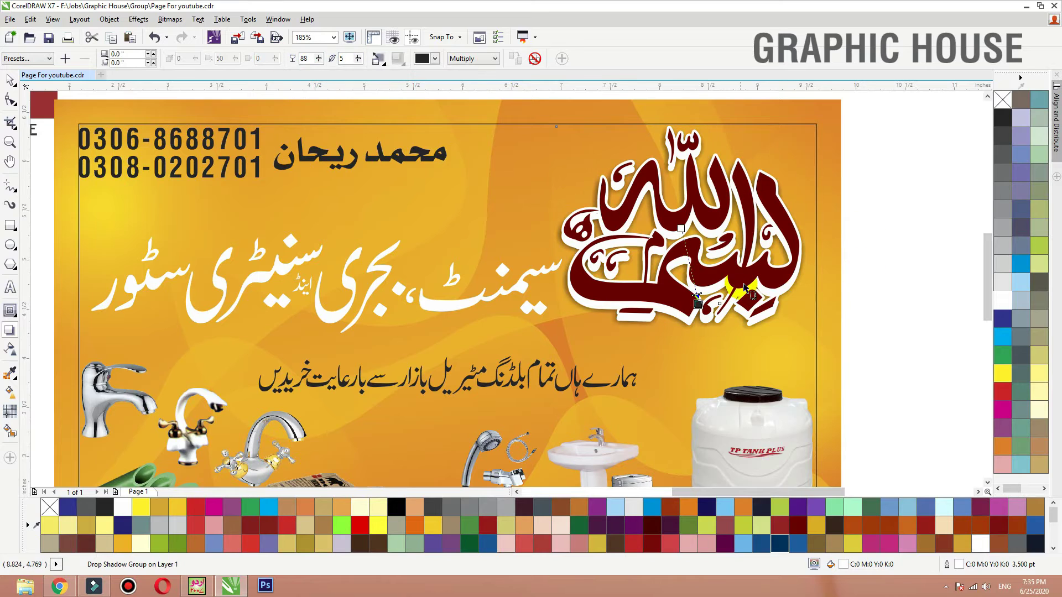
- Shift the calligraphy's shadow downward to a vertical offset of about -0.093 inch and lower its opacity to 43
left_click_drag(698, 304, 686, 334)
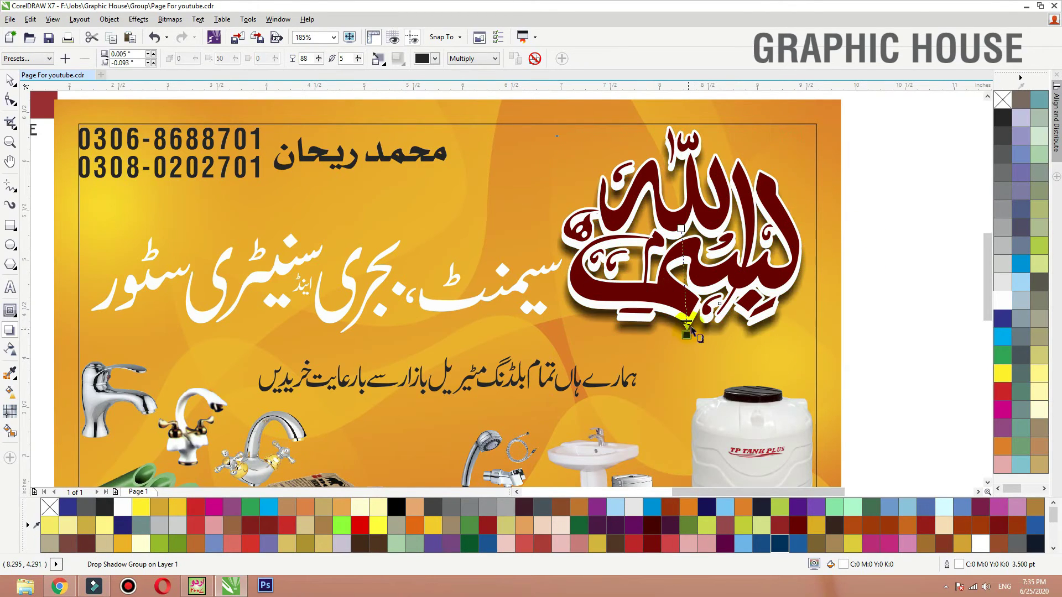
left_click_drag(685, 287, 684, 281)
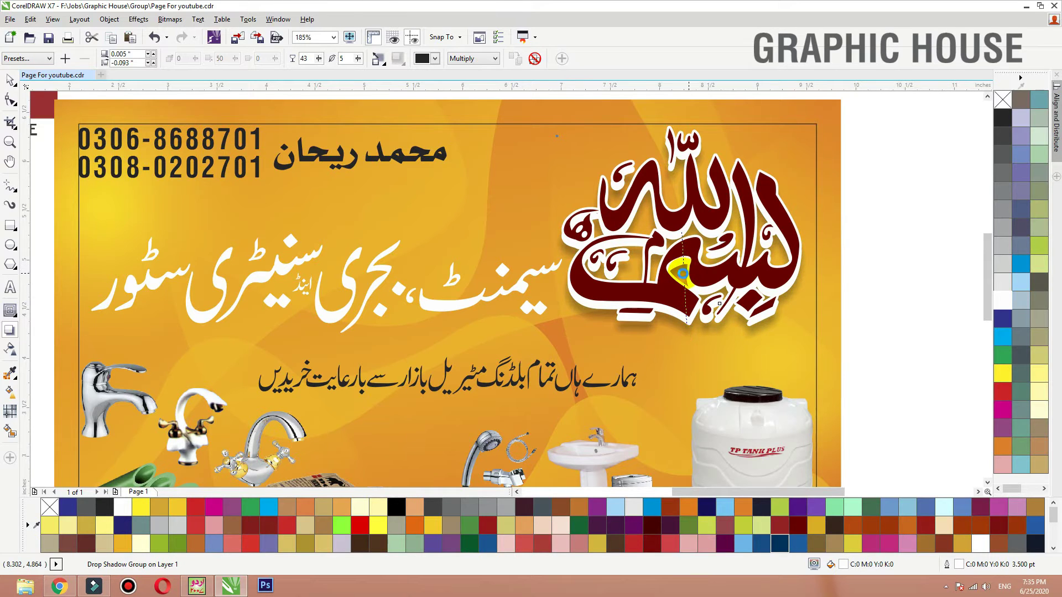
- Break the drop shadow apart from the white calligraphy, then test-move it and undo the move
left_click_drag(684, 273, 776, 323)
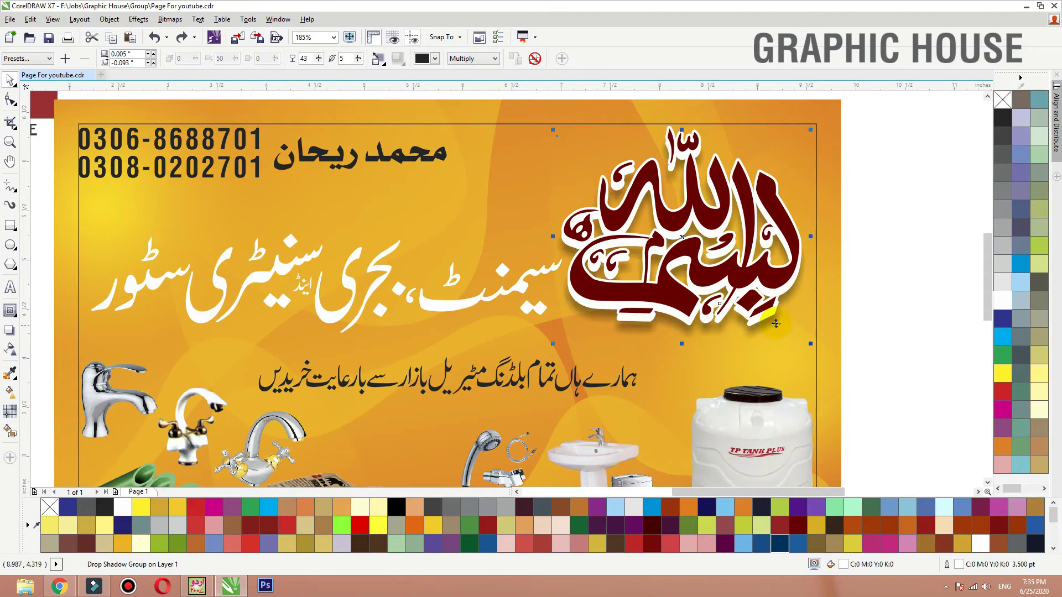
key("ctrl+k")
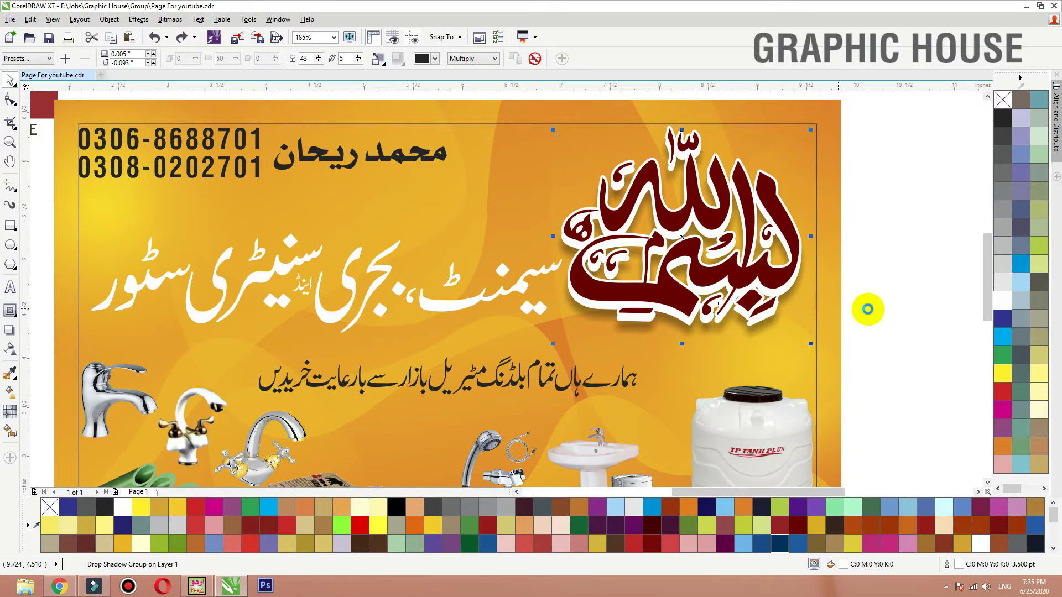
left_click(883, 309)
left_click_drag(747, 331, 728, 353)
key("ctrl+z")
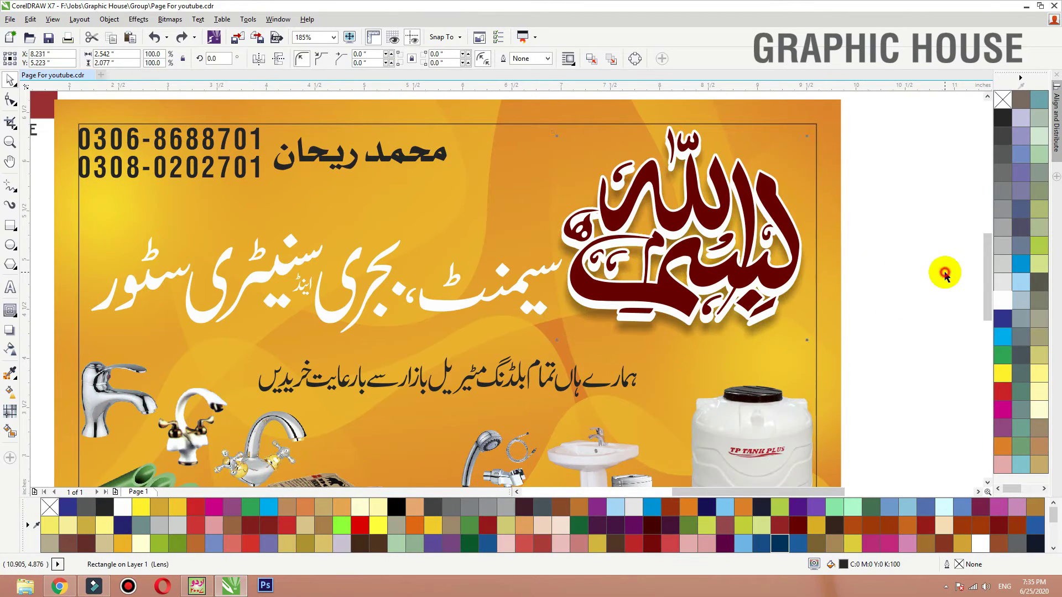
left_click(944, 273)
- Apply a vertical linear fountain fill to the calligraphy from maroon down to red, starting the transition near its middle
left_click(744, 273)
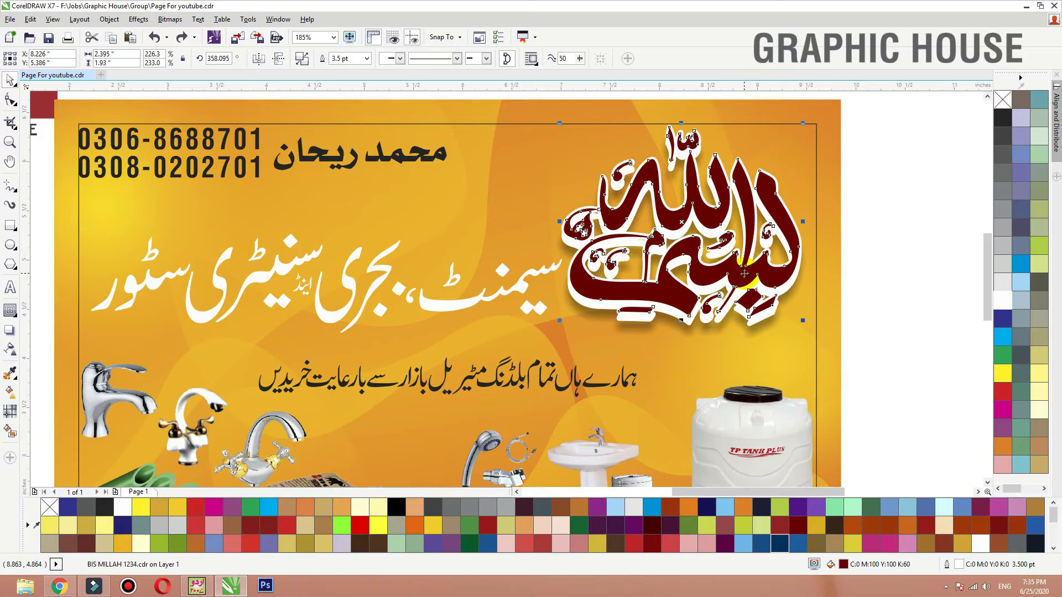
key("g")
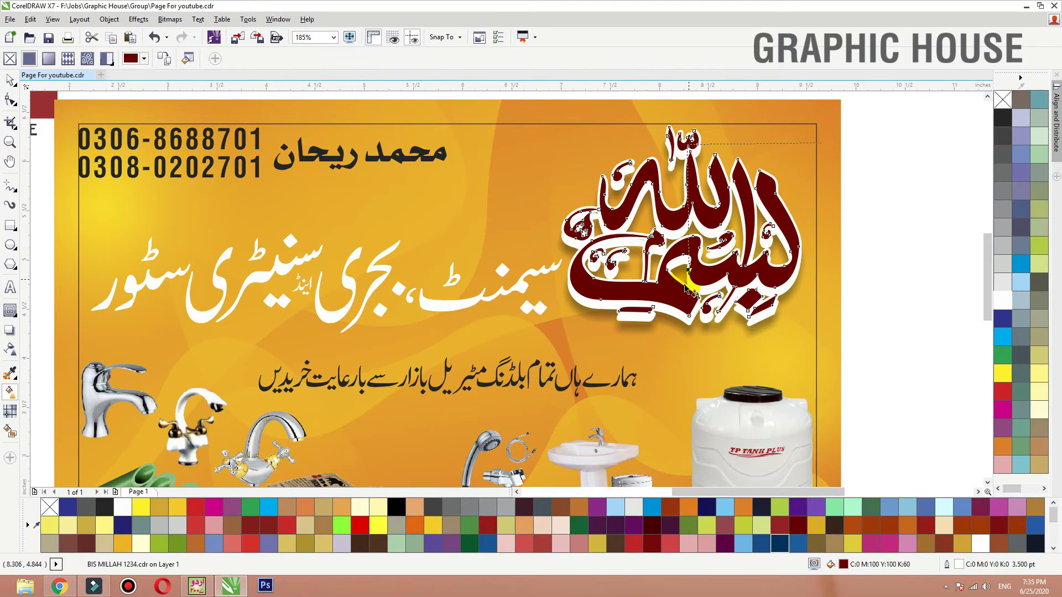
left_click_drag(684, 301, 683, 301)
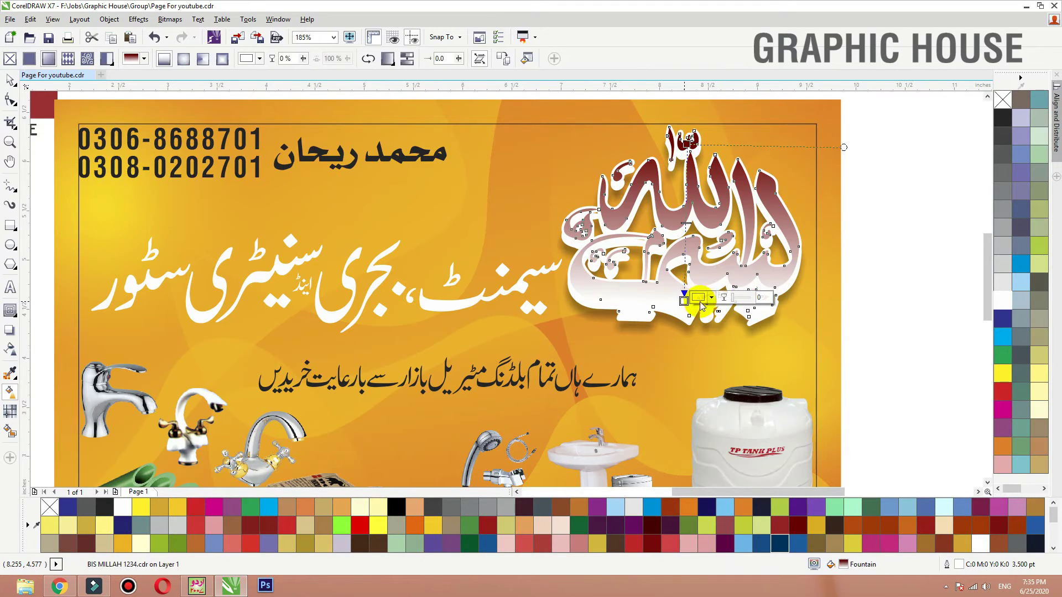
left_click(1001, 394)
left_click_drag(686, 143, 689, 148)
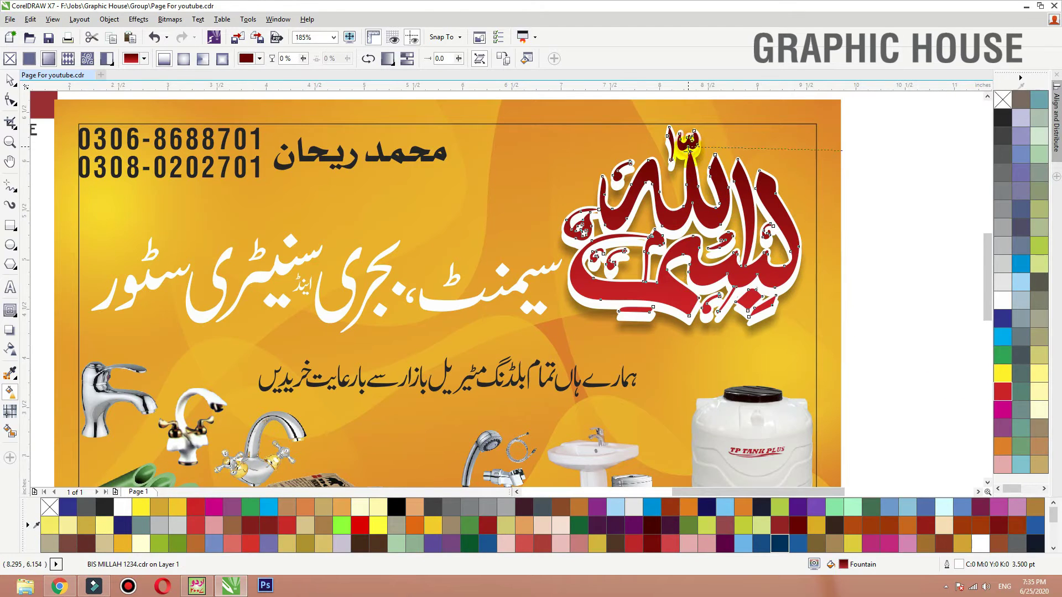
left_click_drag(686, 192, 684, 212)
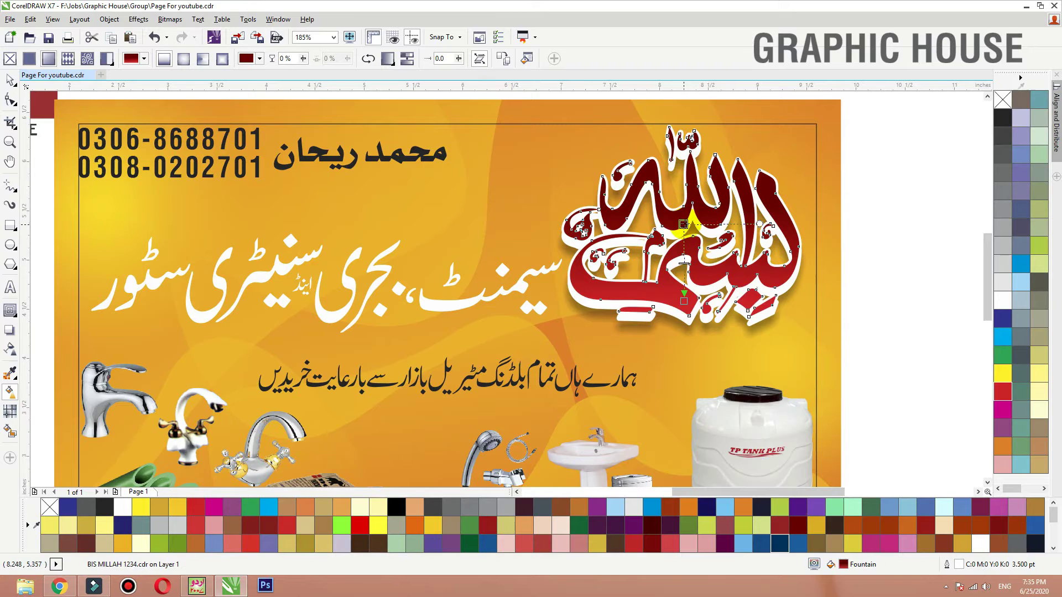
key("space")
- Give the white Urdu store-name headline a 2 pt white outline
left_click(789, 109)
key("shift+F2")
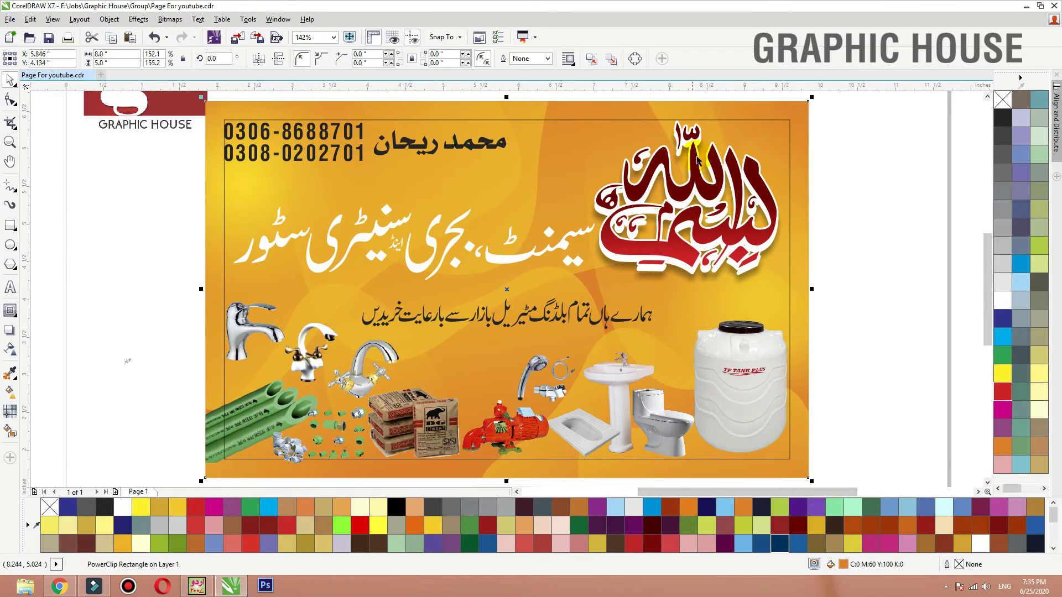
left_click(534, 254)
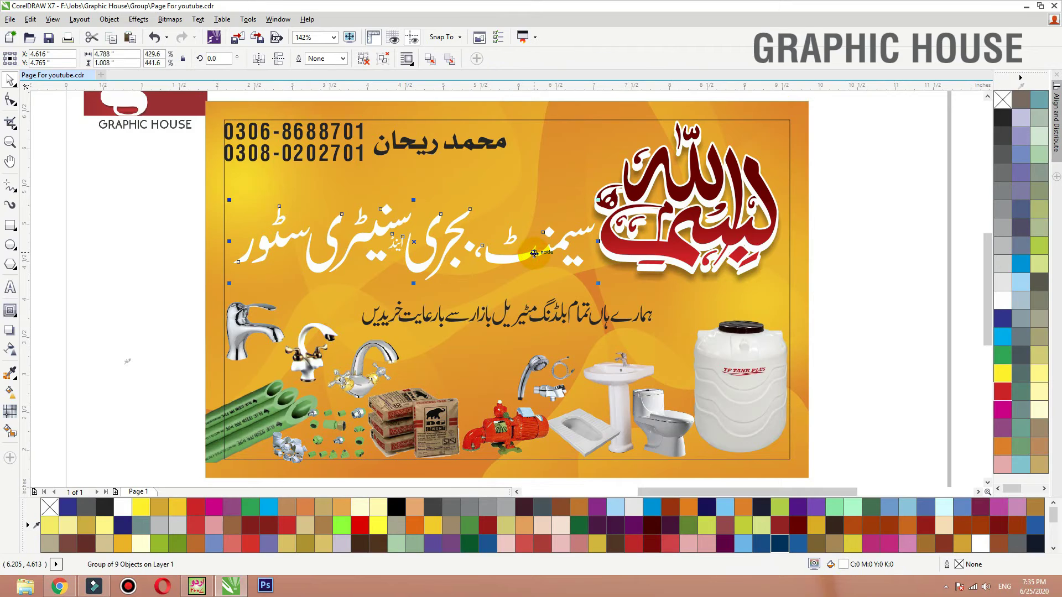
left_click_drag(534, 254, 534, 254)
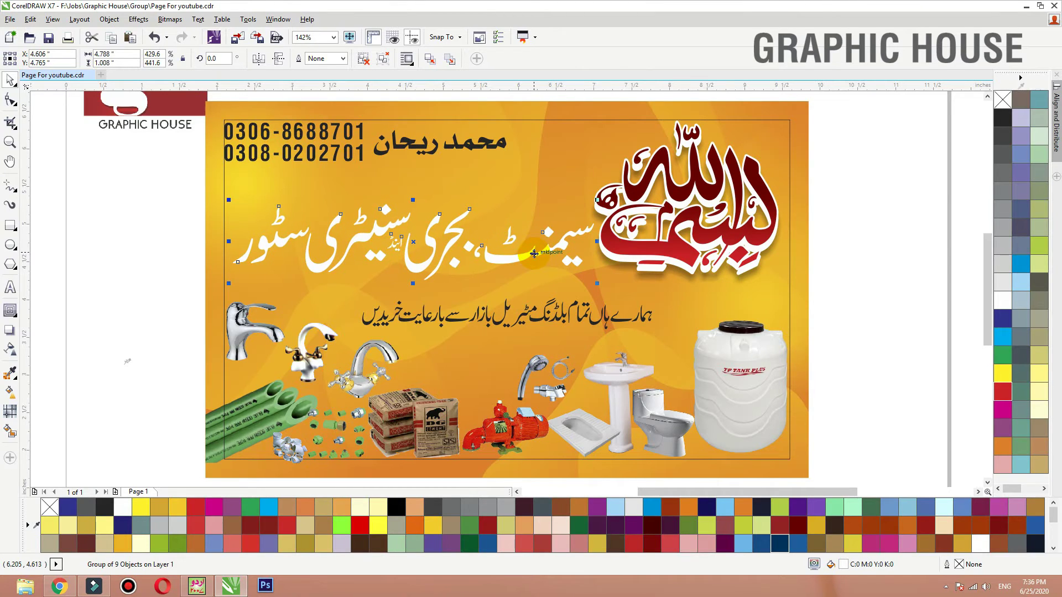
key("F12")
type("2")
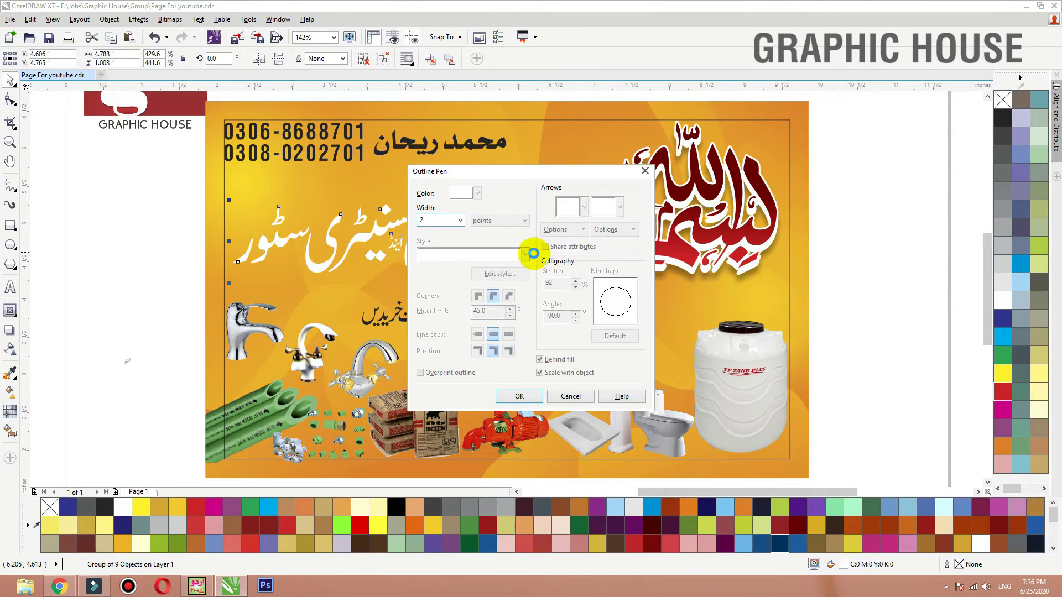
key("Return")
key("F12")
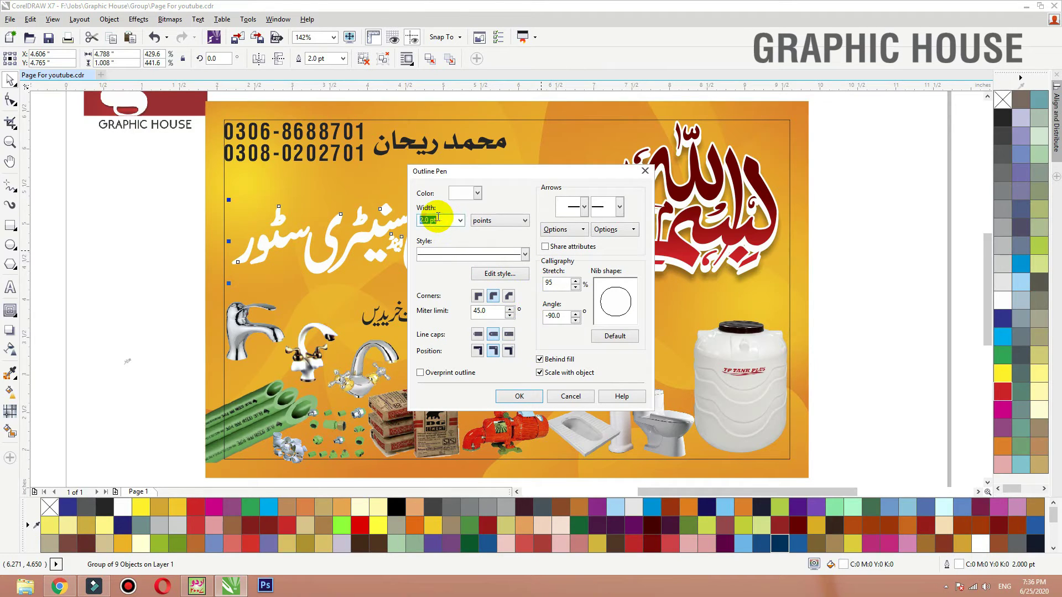
key("Return")
- Fill the store-name headline with dark blue (C100 M100) and widen its white outline to 3 pt
left_click(1002, 319)
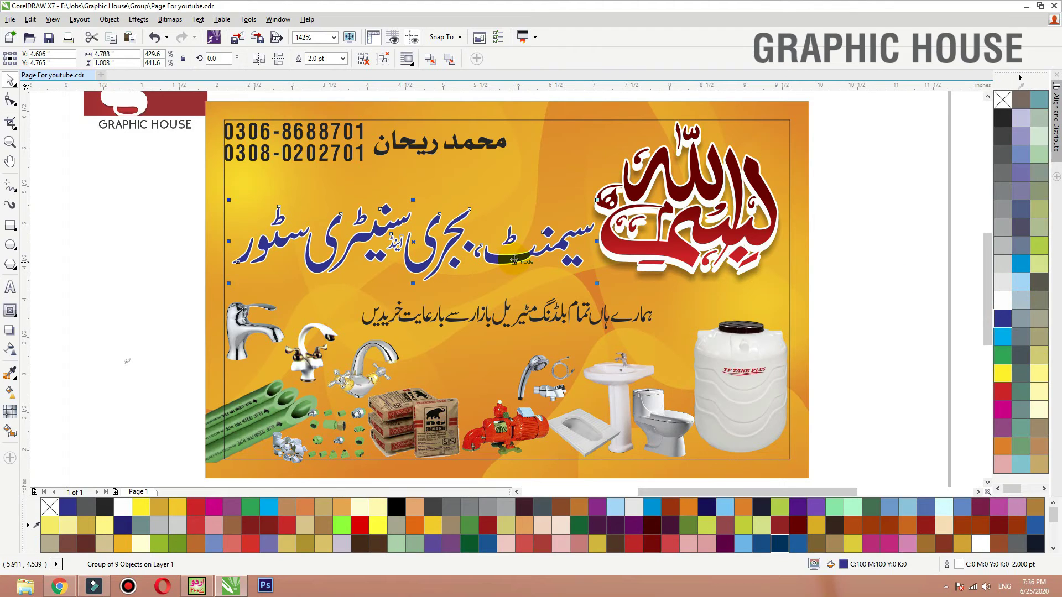
key("F12")
type("3")
key("Return")
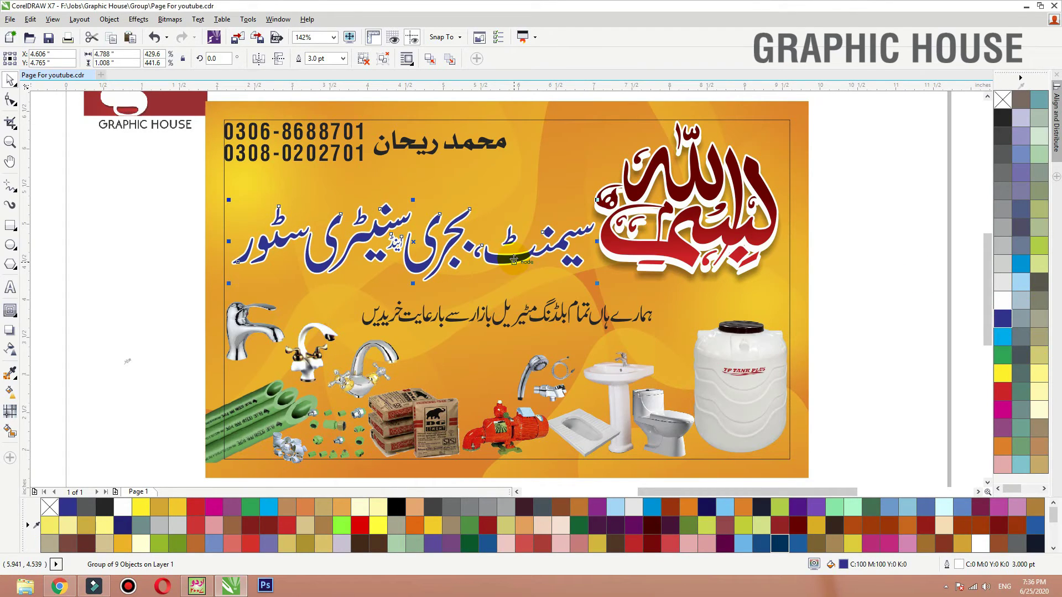
- Nudge the store-name headline 0.03 inch to the right and deselect it
key("Right")
key("Right")
key("Right")
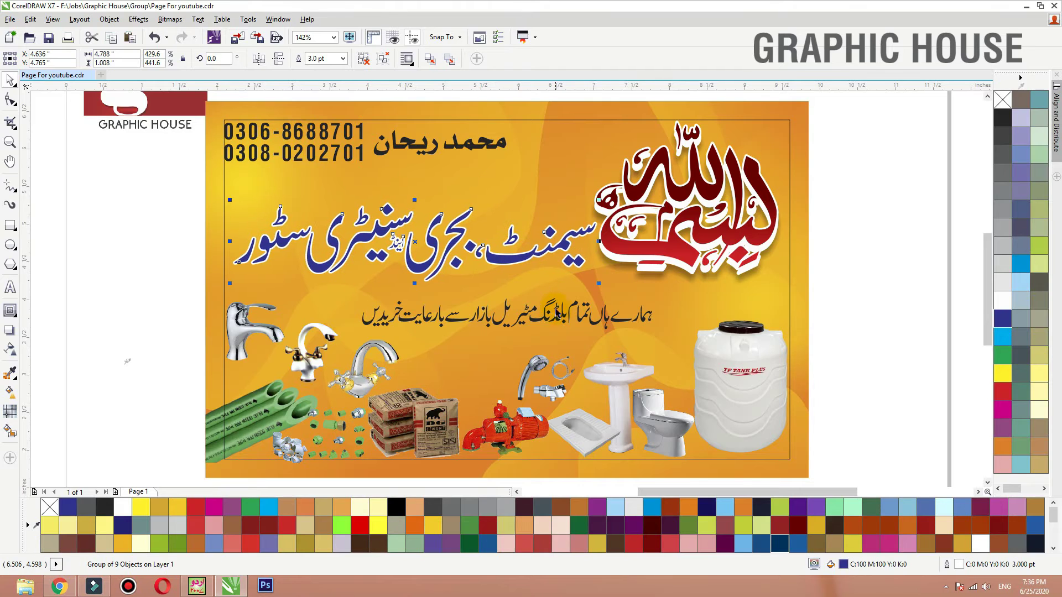
left_click(834, 277)
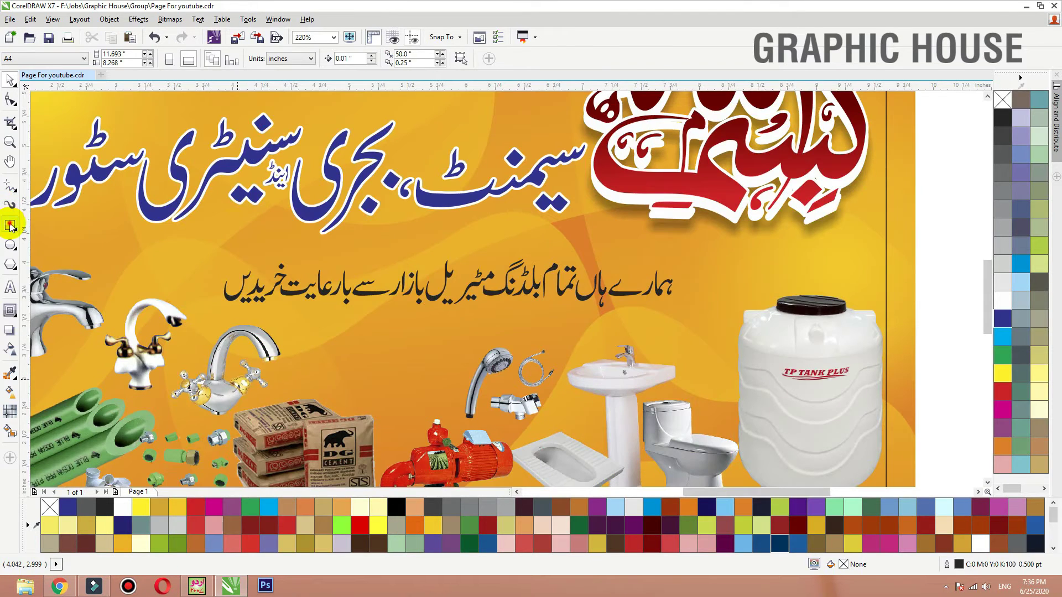
- Draw a rectangle about 4.17 by 0.55 inches around the black Urdu tagline and round its corners to about 0.043 inch
left_click(10, 225)
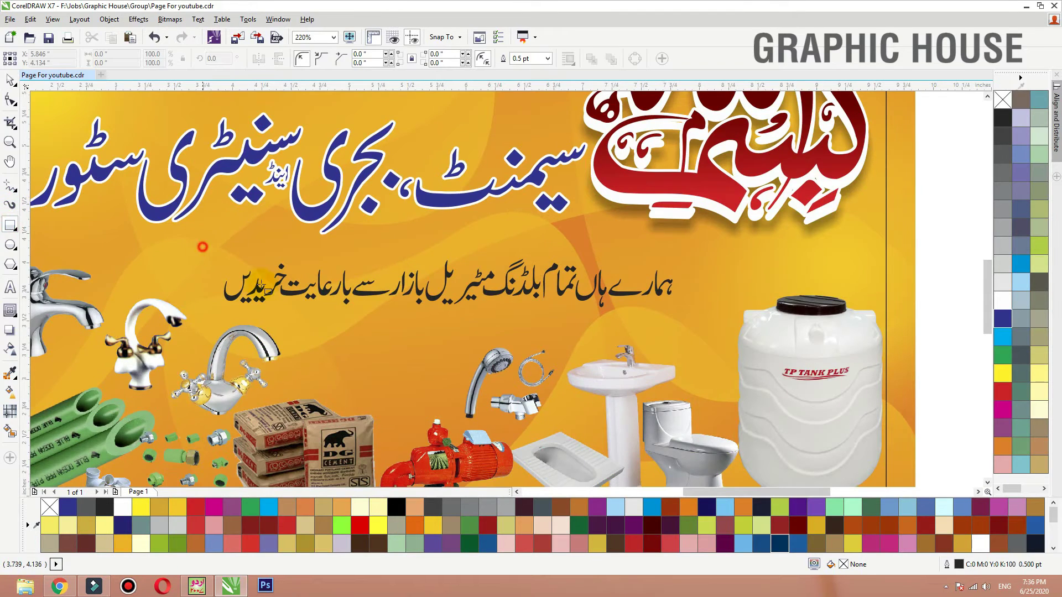
left_click_drag(202, 246, 690, 311)
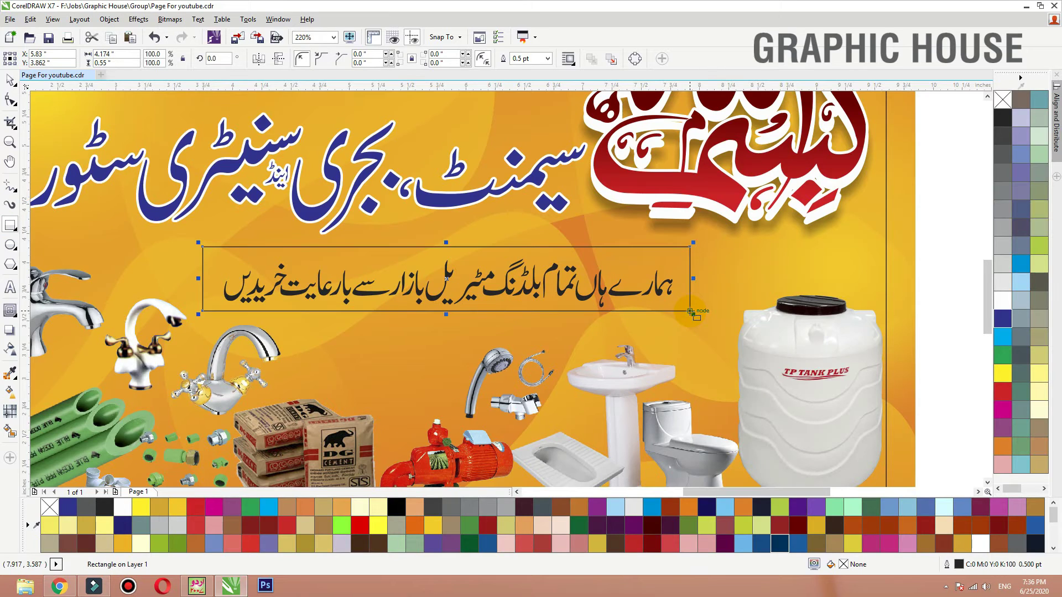
key("F10")
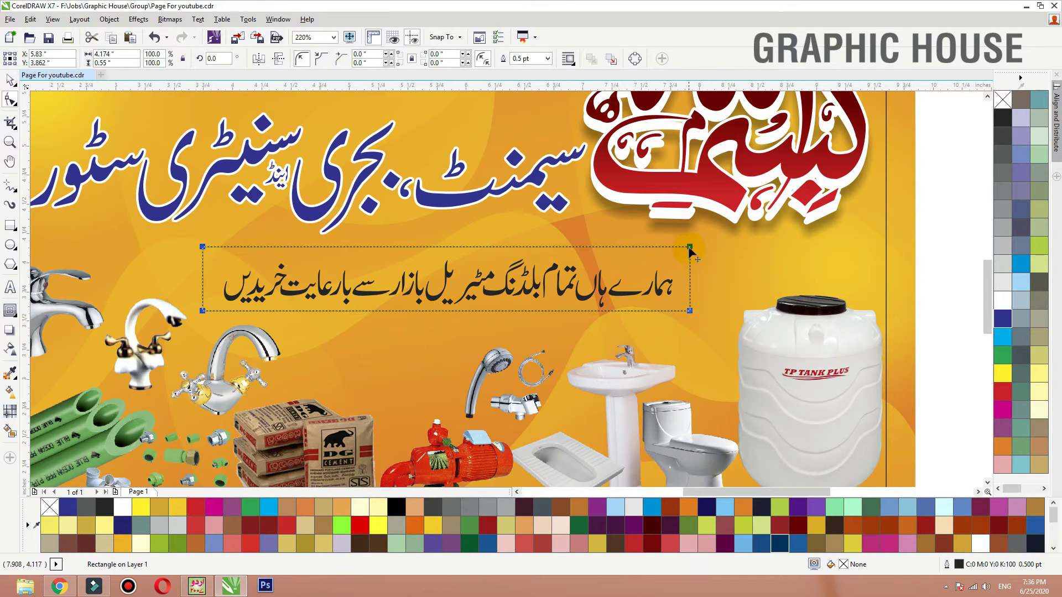
left_click_drag(690, 248, 691, 253)
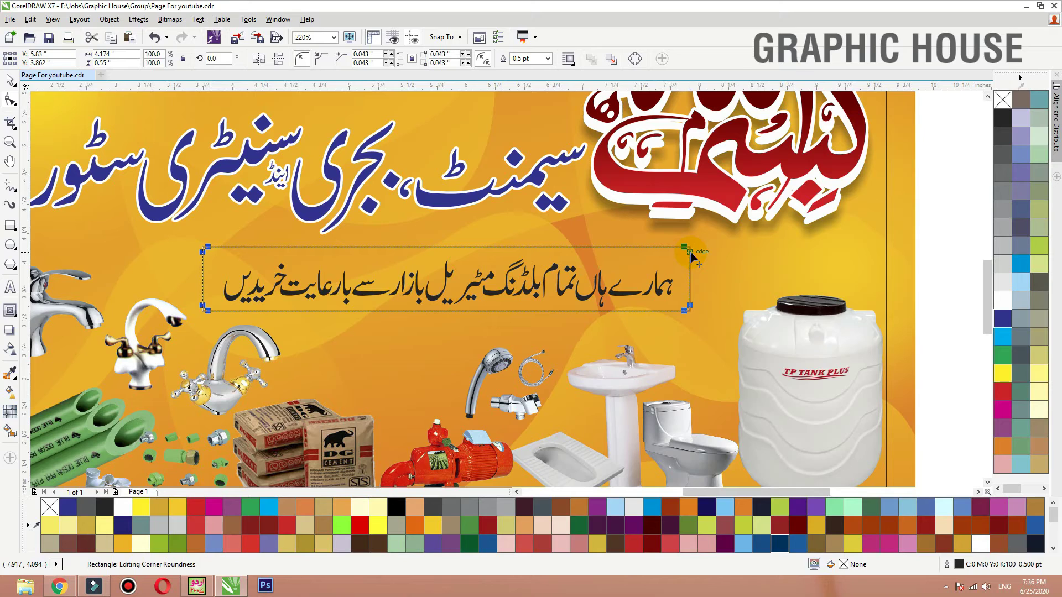
- Fill the rounded tagline rectangle with white and bring the black Urdu tagline in front of it
key("space")
left_click(1005, 302)
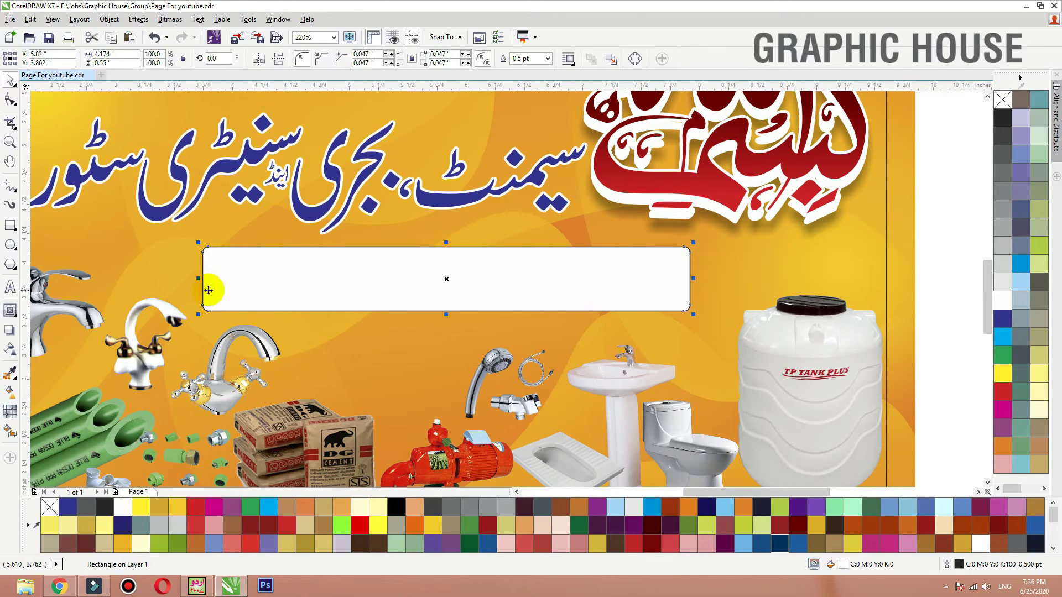
left_click_drag(936, 216, 206, 348)
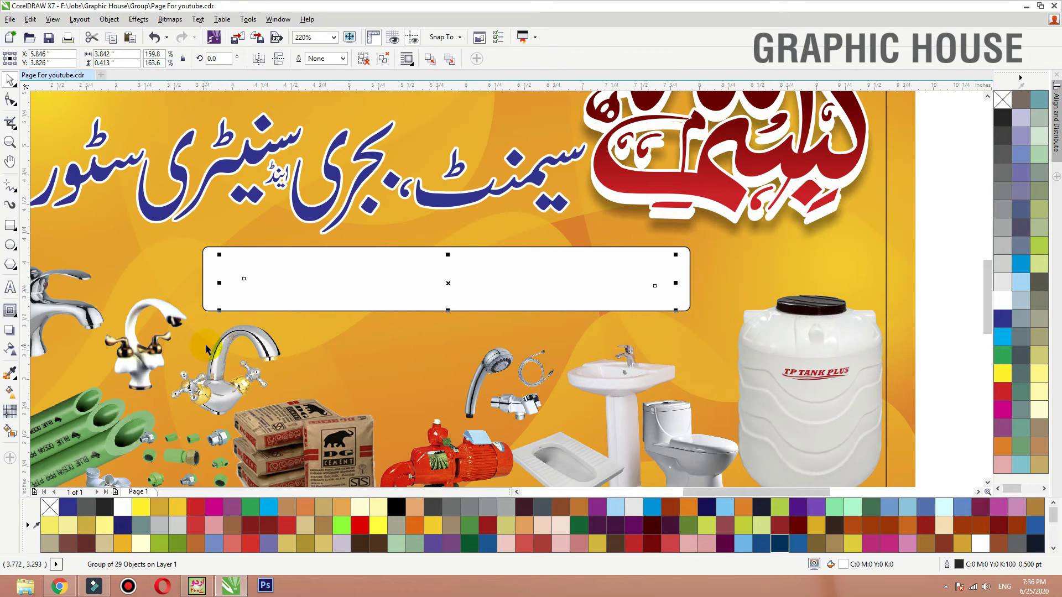
key("shift+Page_Up")
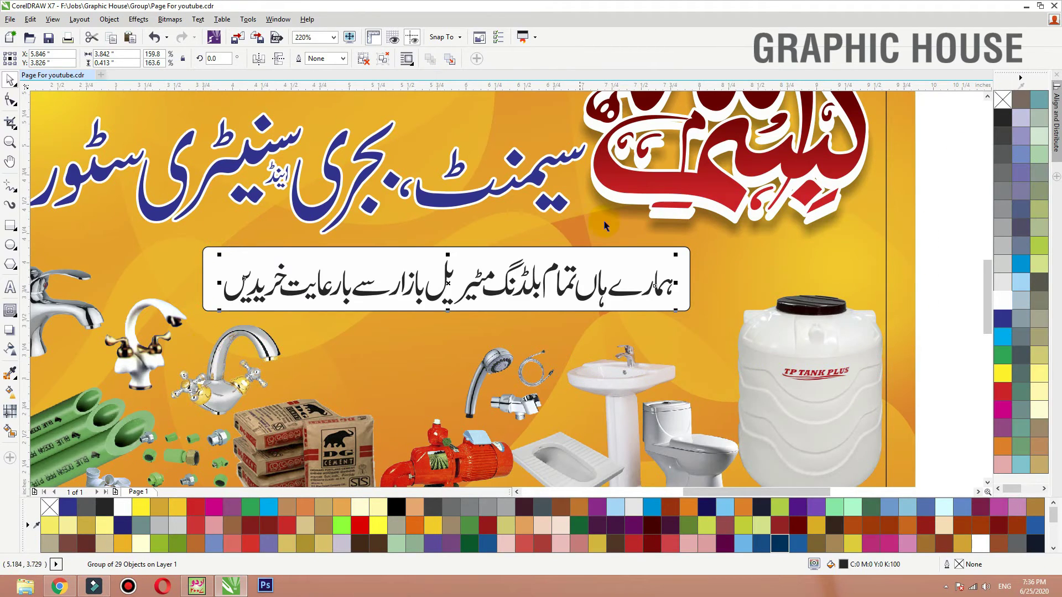
- Remove the white tagline box's outline and cast a perspective drop shadow from its lower edge at about 121°
left_click(685, 264)
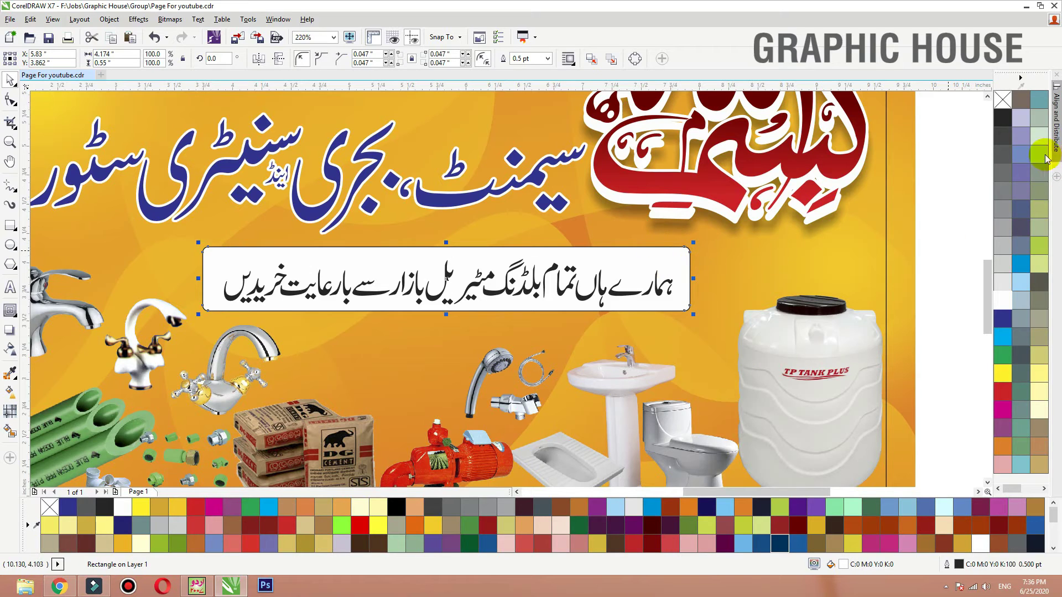
right_click(1002, 100)
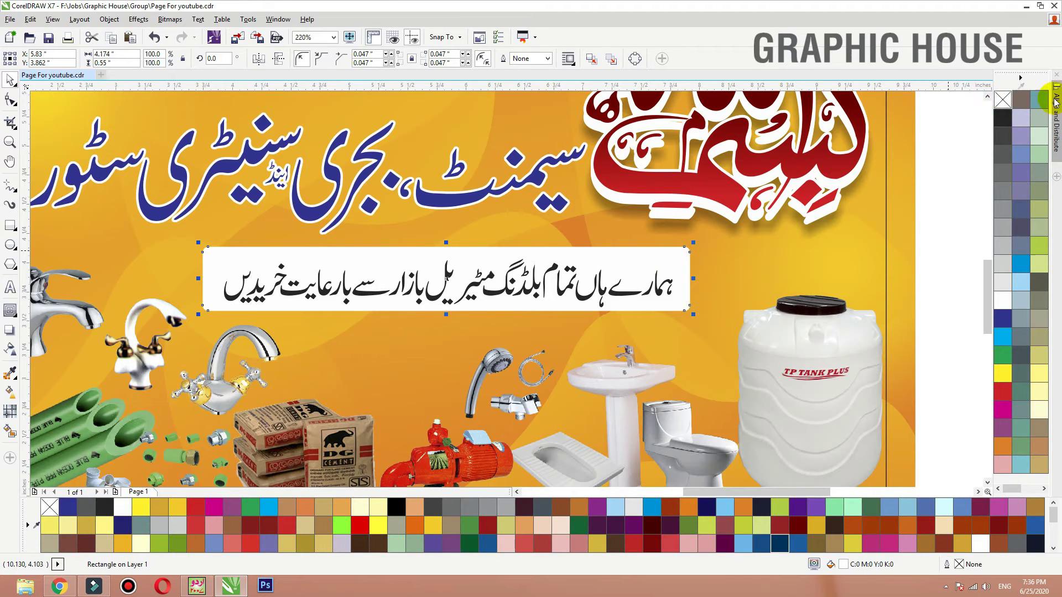
left_click(10, 330)
mouse_move(445, 310)
left_mouse_down()
mouse_move(409, 255)
mouse_move(437, 295)
left_mouse_up()
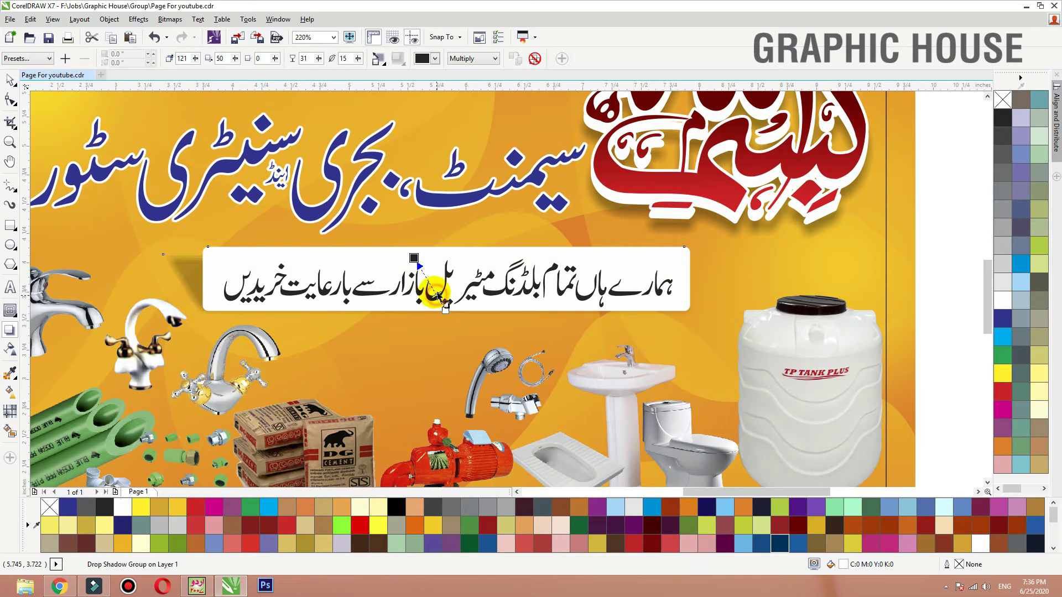
scroll(658, 293, "down", 4)
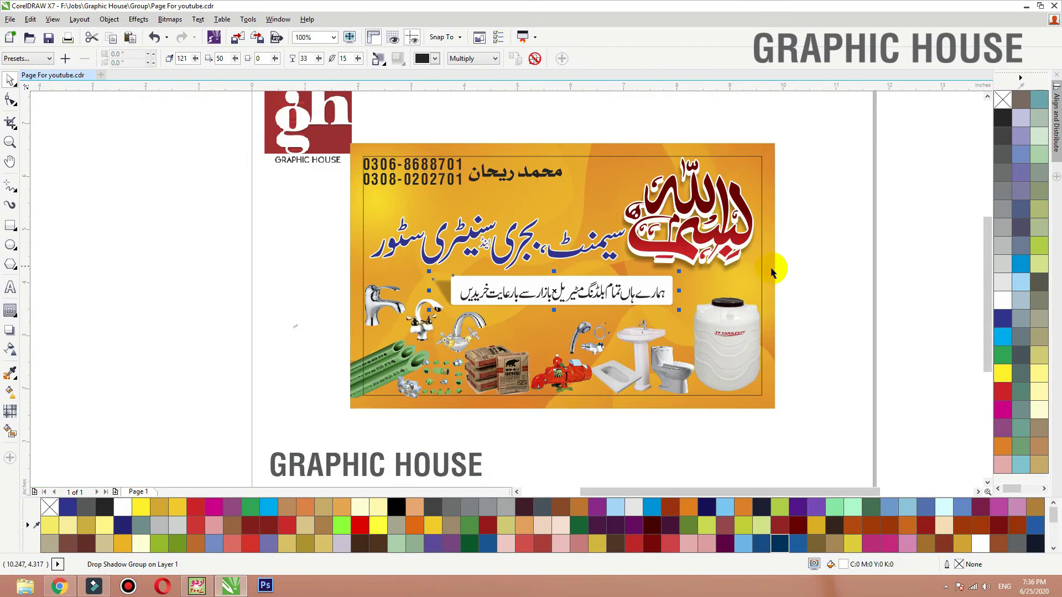
- Shift the Urdu owner's name slightly right, away from the phone numbers
left_click(766, 280)
scroll(768, 277, "up", 2)
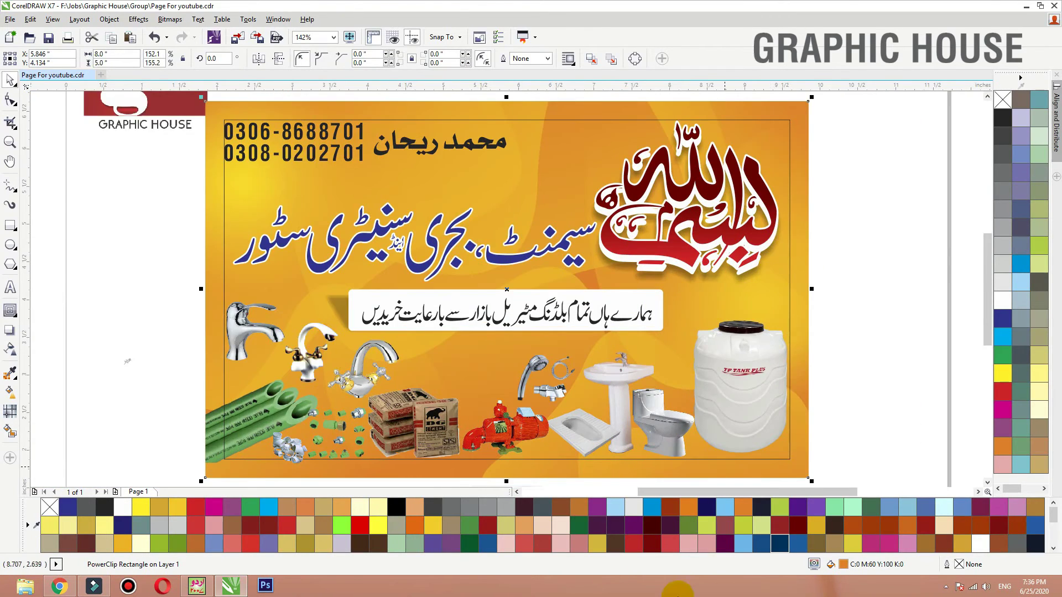
left_click(437, 147)
scroll(493, 161, "down", 2)
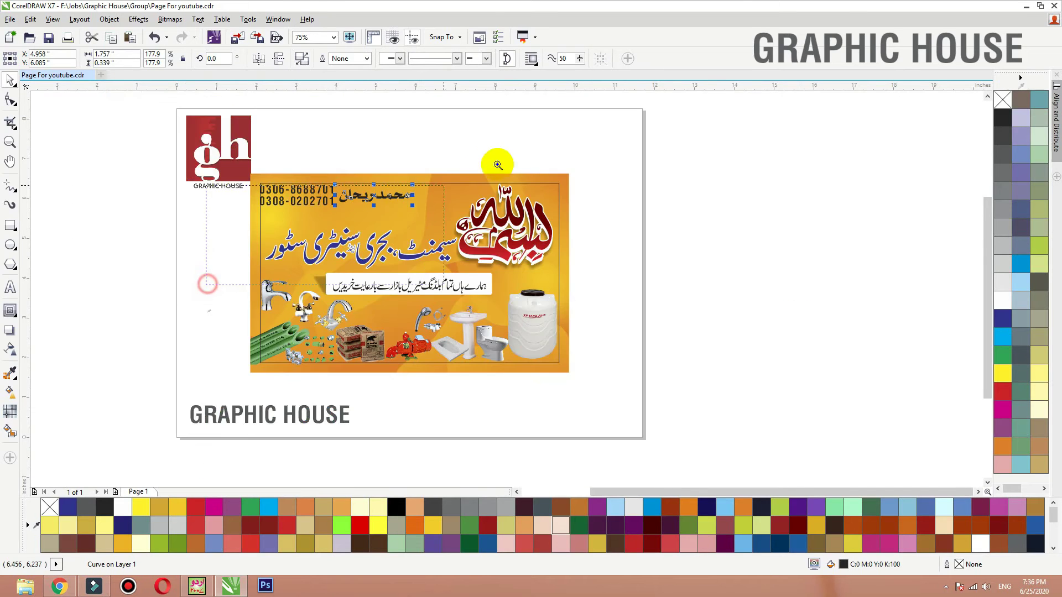
scroll(310, 205, "up", 6)
left_click_drag(394, 232, 405, 232)
- Fill the two-line phone number text with white and move it slightly down
left_click_drag(449, 127, 182, 248)
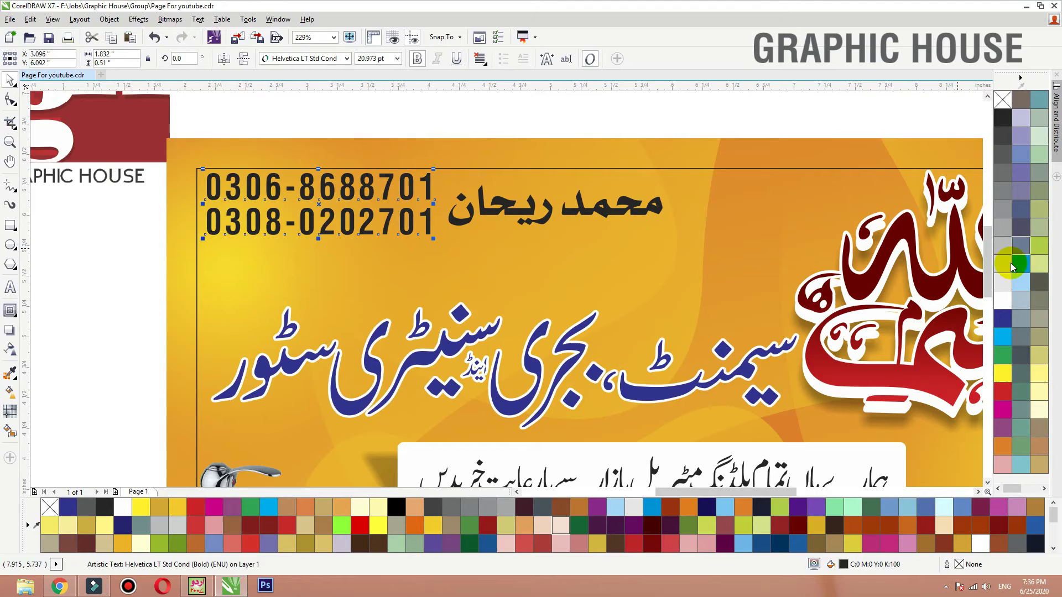
left_click(1002, 301)
left_click_drag(327, 204, 326, 208)
- Shift the owner's name slightly up and right, give it a 2 pt white outline and fill it with dark blue
left_click(504, 217)
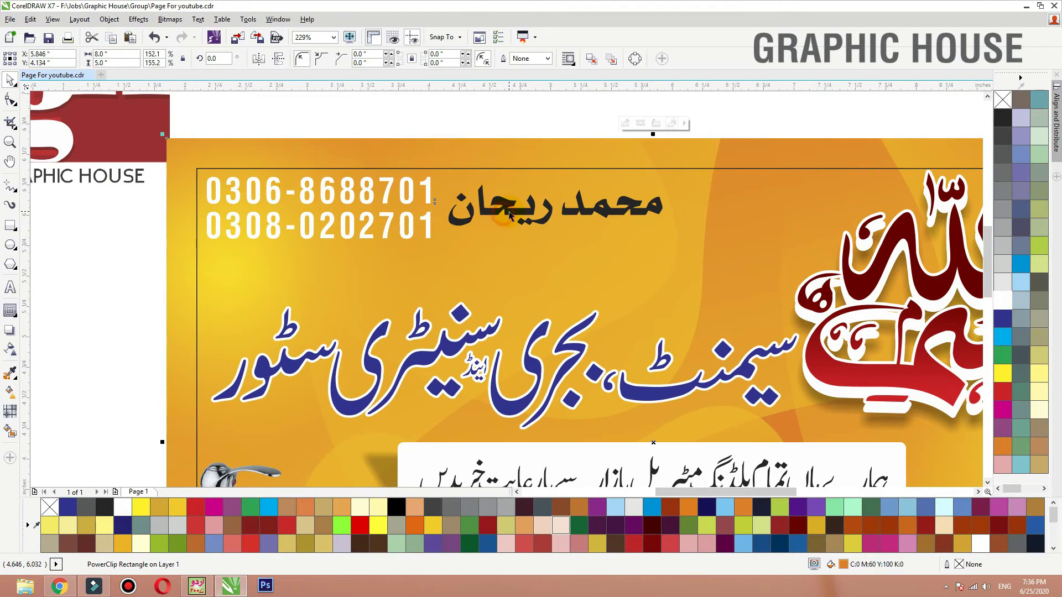
left_click_drag(505, 218, 509, 212)
key("F12")
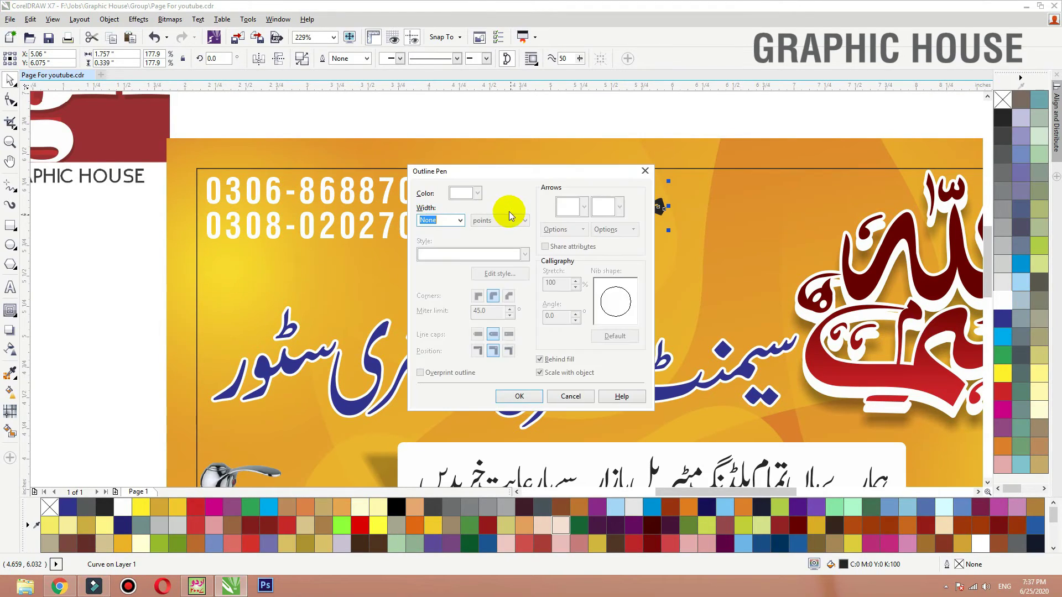
key("Return")
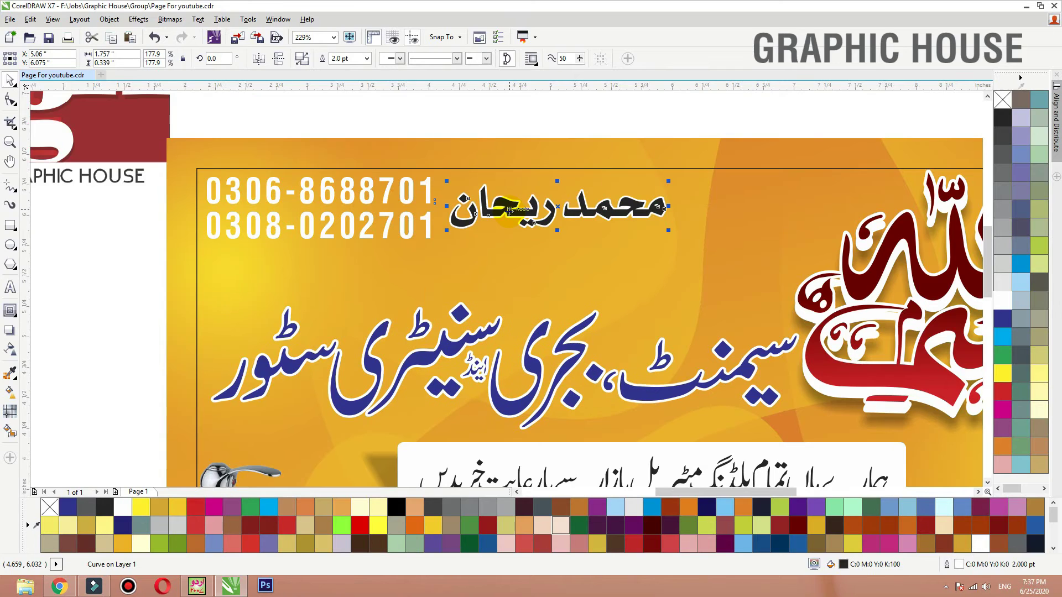
left_click(1002, 392)
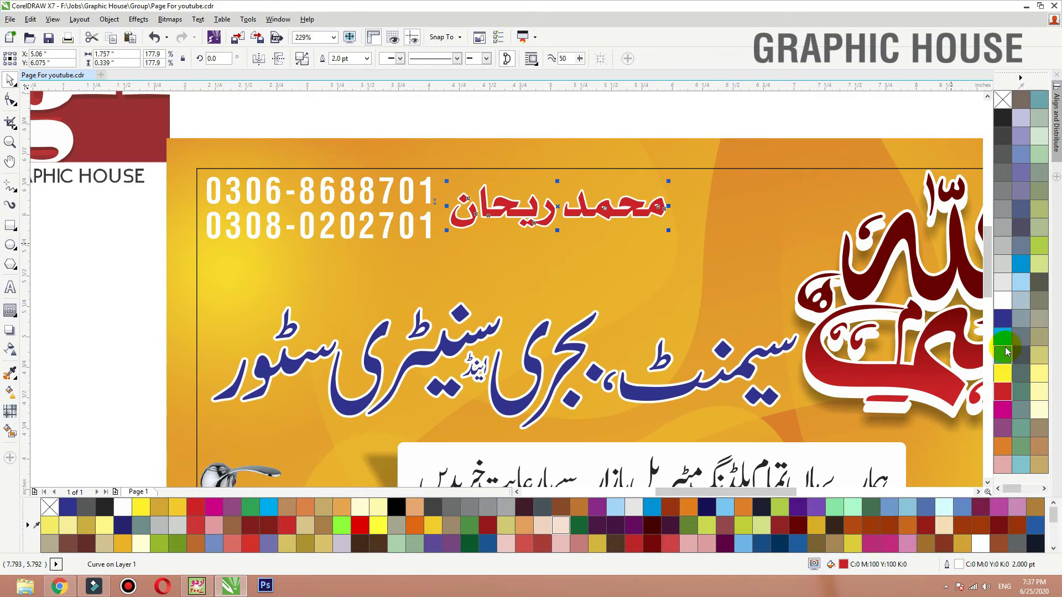
left_click(1002, 319)
- Remove the black outline from the 7.503 by 4.503 inch margin rectangle inside the signboard and deselect
left_click(758, 171)
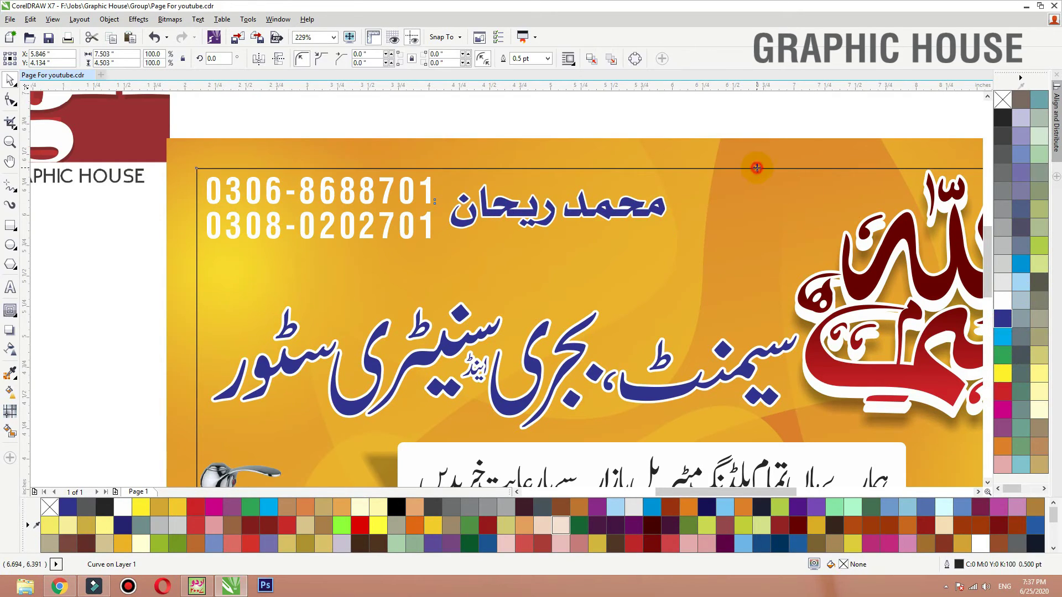
right_click(1007, 102)
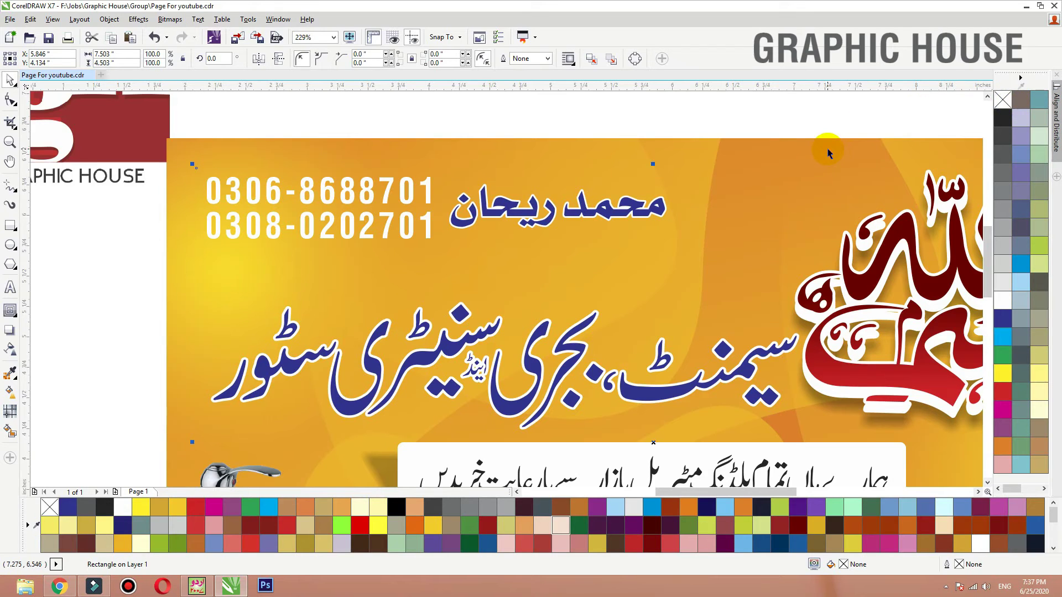
left_click(826, 150)
key("shift+F2")
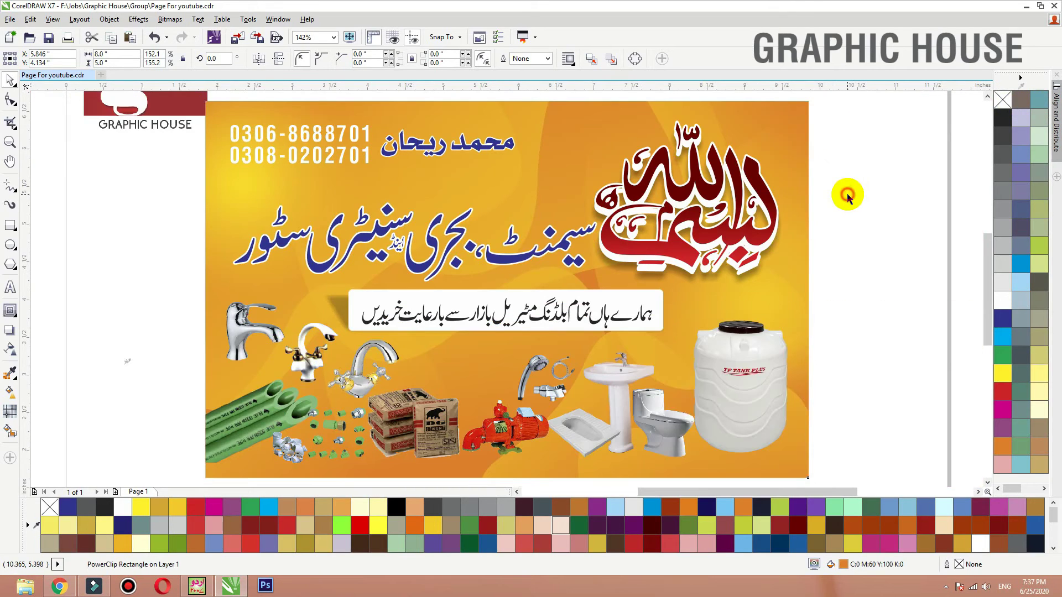
left_click(846, 194)
- Move the water tank picture slightly down and nudge the store-name headline up 0.06 inch
left_click(747, 398)
left_click_drag(744, 407, 744, 407)
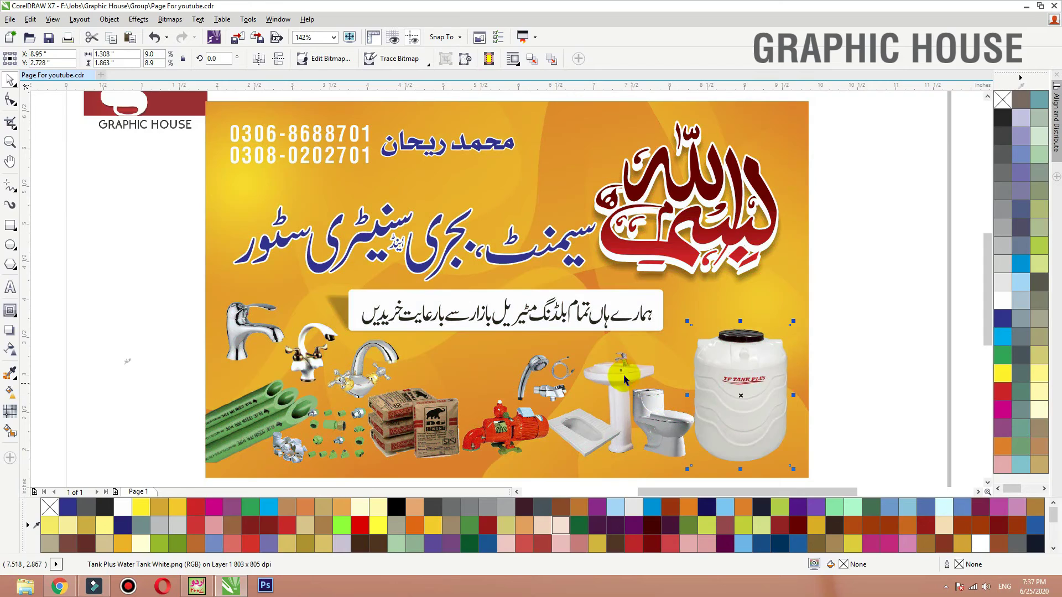
left_click(513, 256)
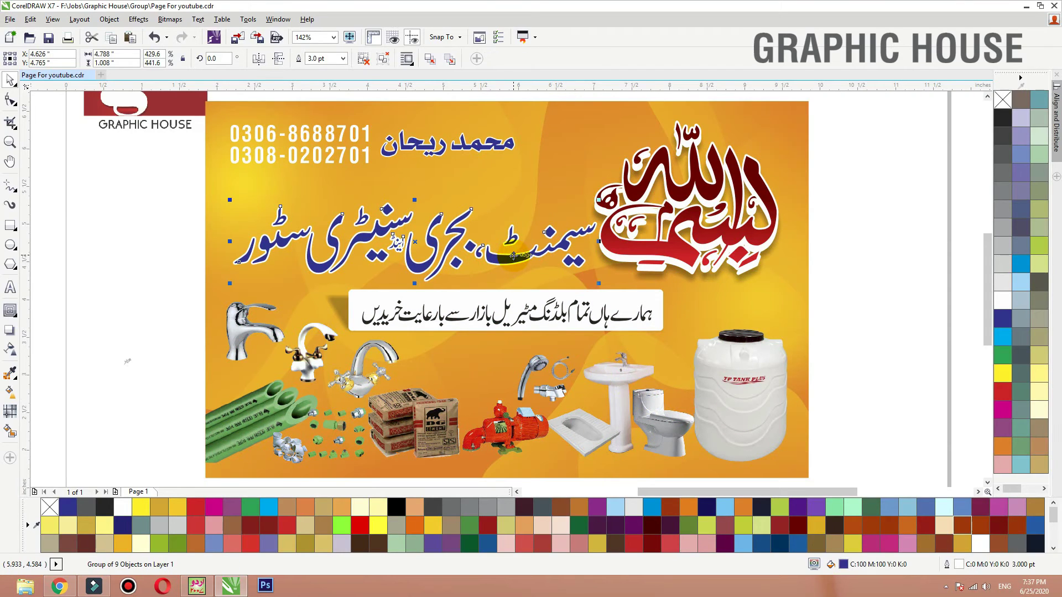
key("Up")
key("Up")
key("Up")
key("Up")
key("Up")
key("Up")
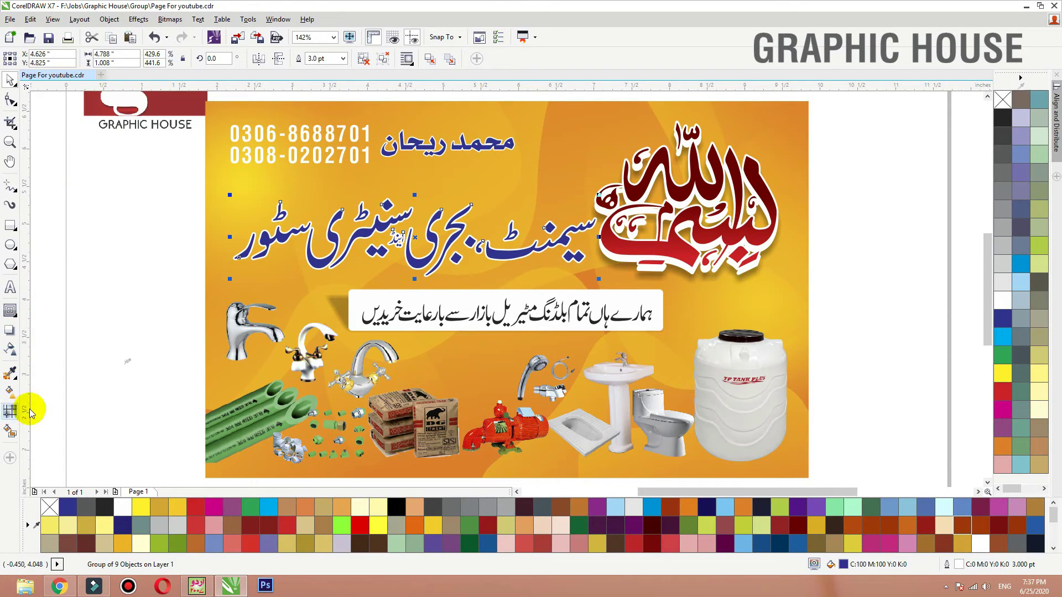
left_click(17, 319)
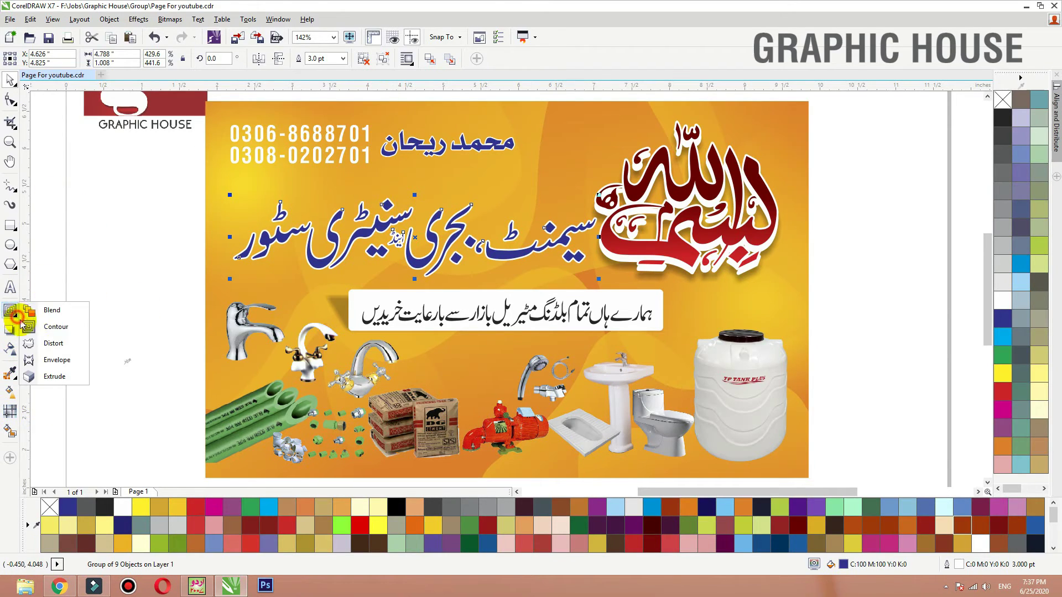
left_click(42, 374)
left_click_drag(416, 262, 428, 188)
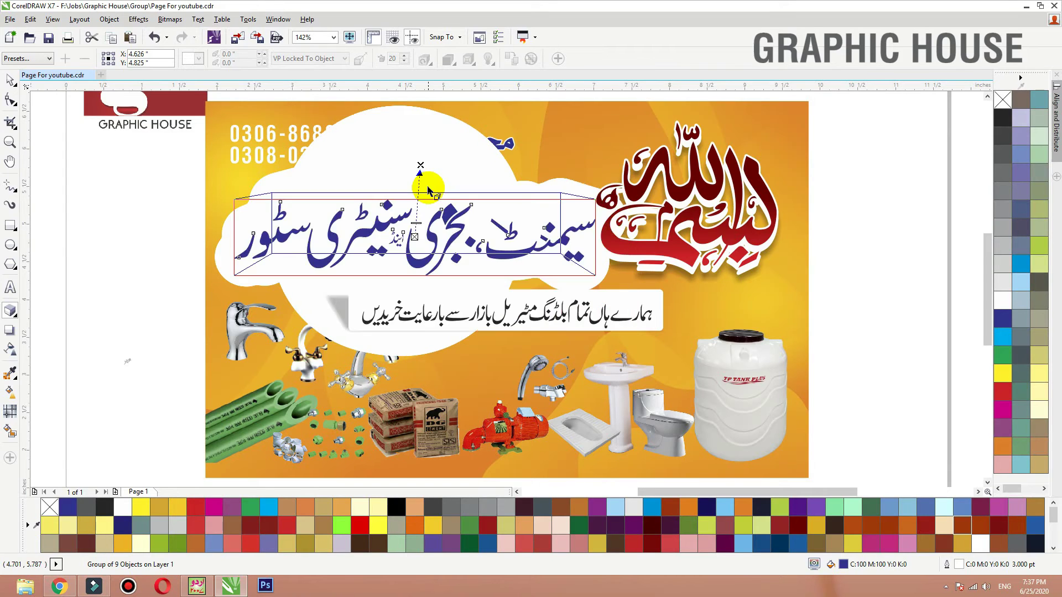
key("ctrl+z")
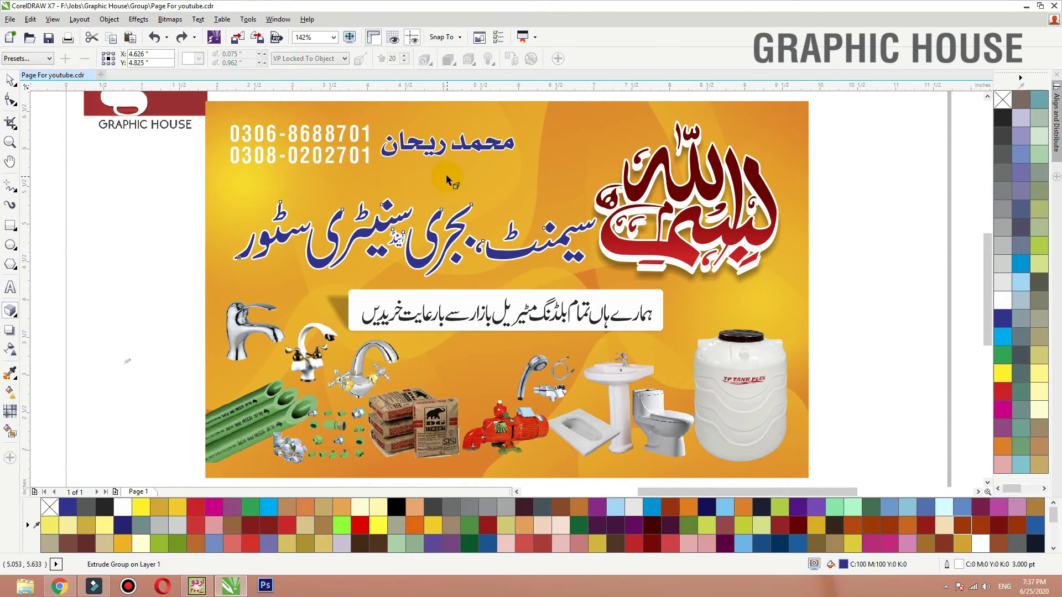
key("space")
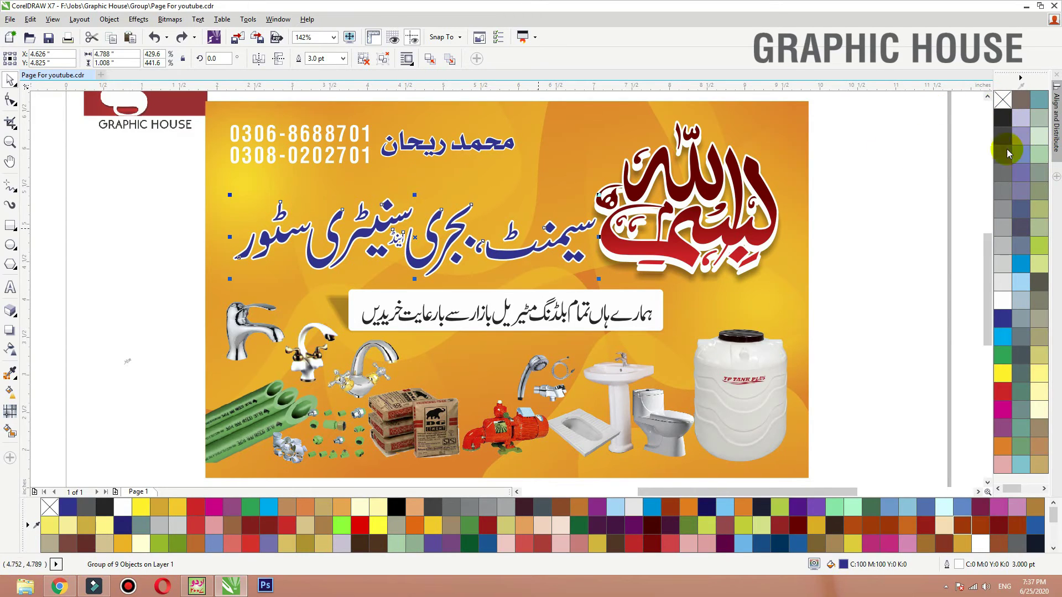
- Remove the store-name headline's outline and extrude it upward toward the owner's name with a depth of 53
right_click(1002, 102)
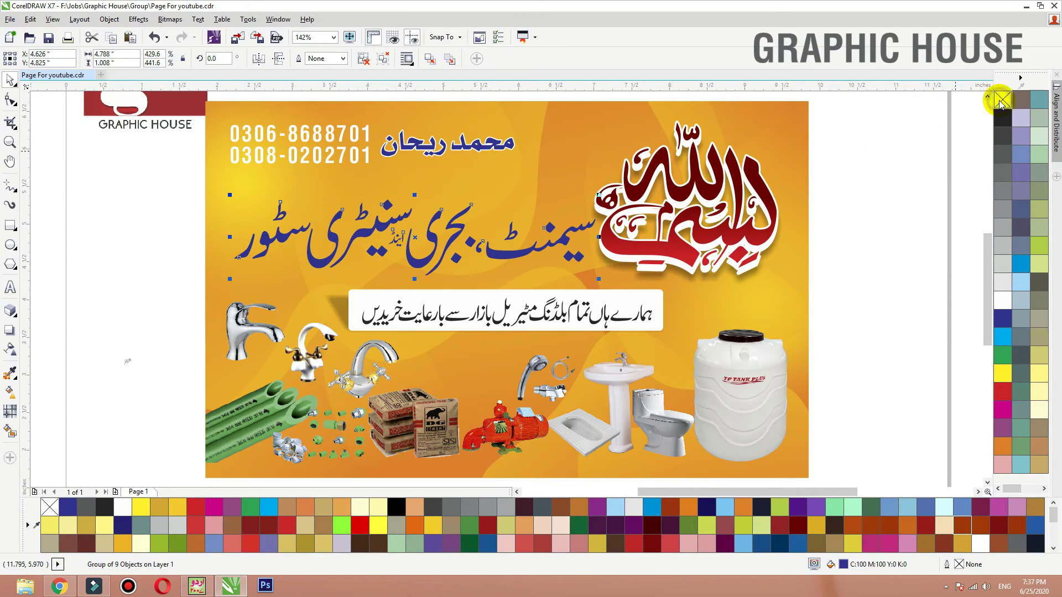
left_click(9, 313)
left_click_drag(425, 268, 431, 155)
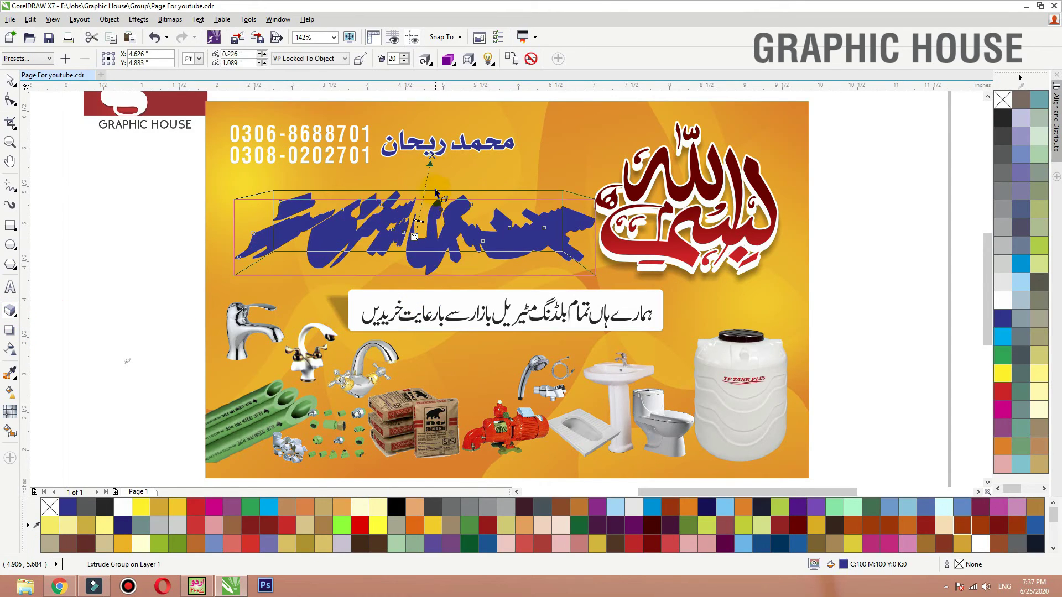
left_click_drag(419, 220, 421, 204)
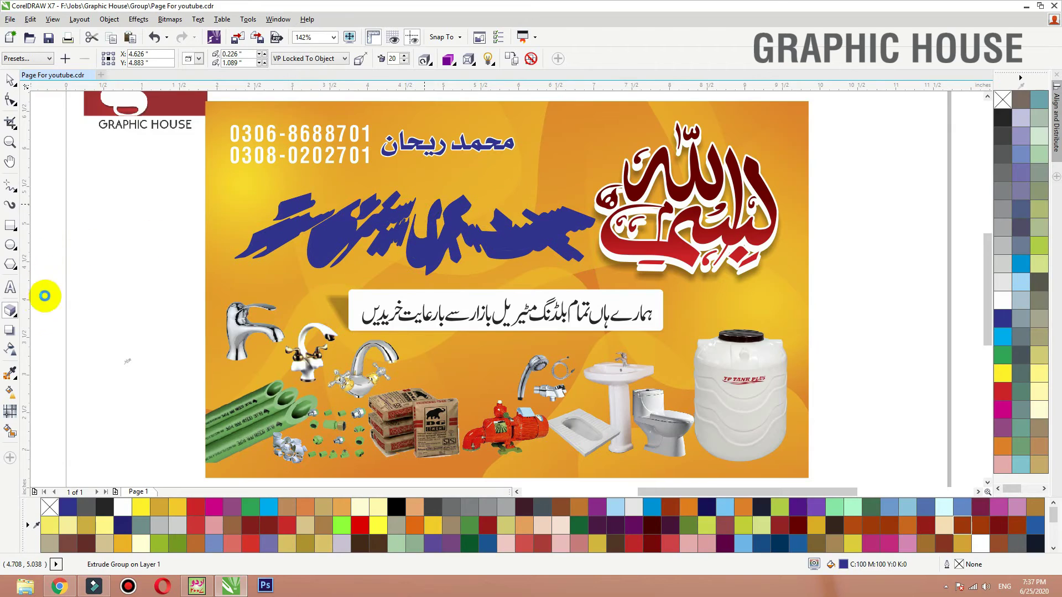
left_click(16, 316)
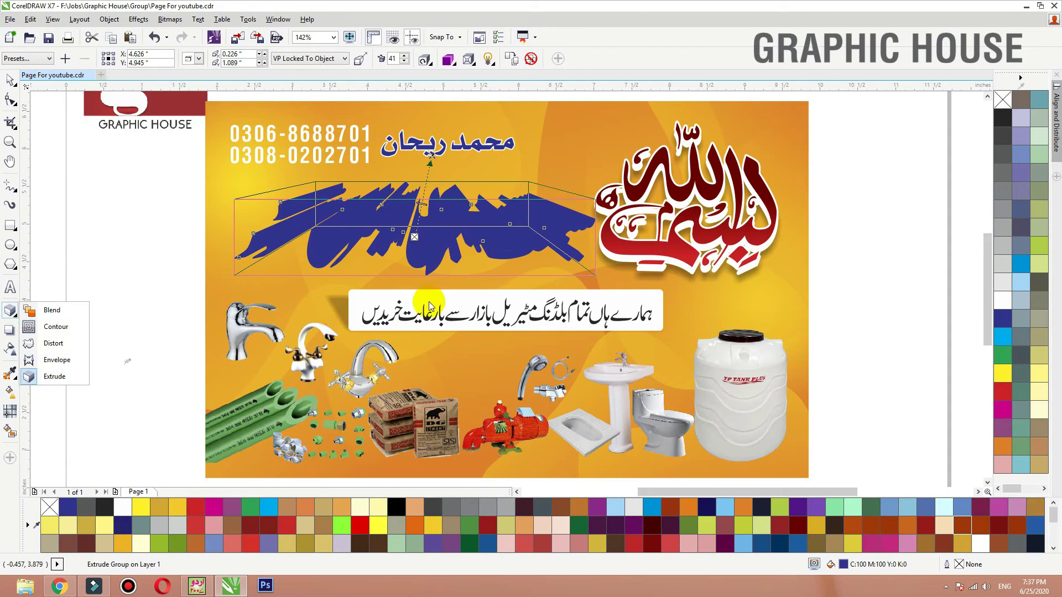
left_click(421, 204)
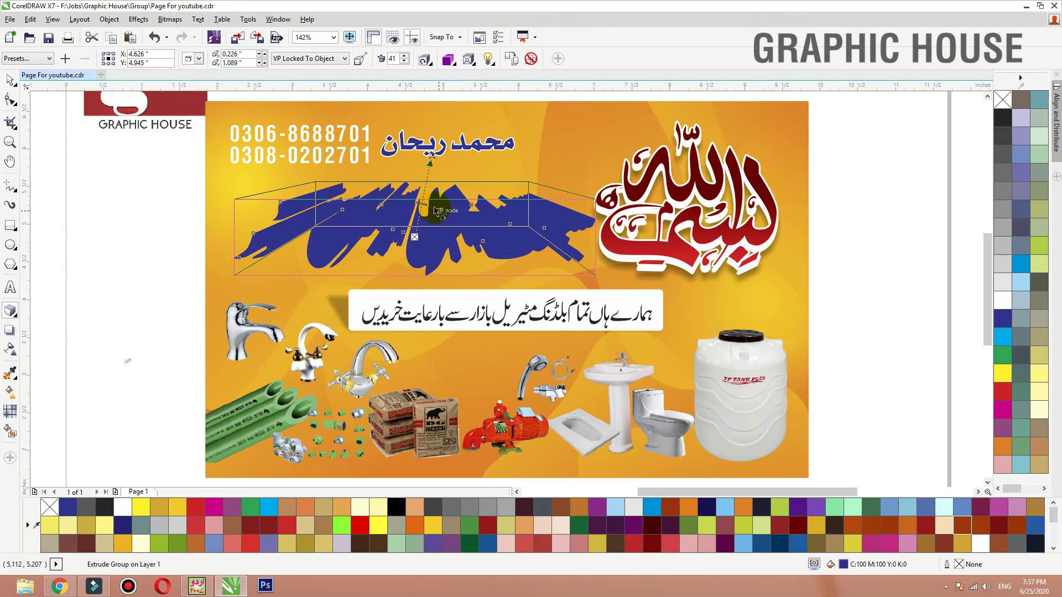
left_click_drag(421, 202, 426, 191)
left_click(10, 82)
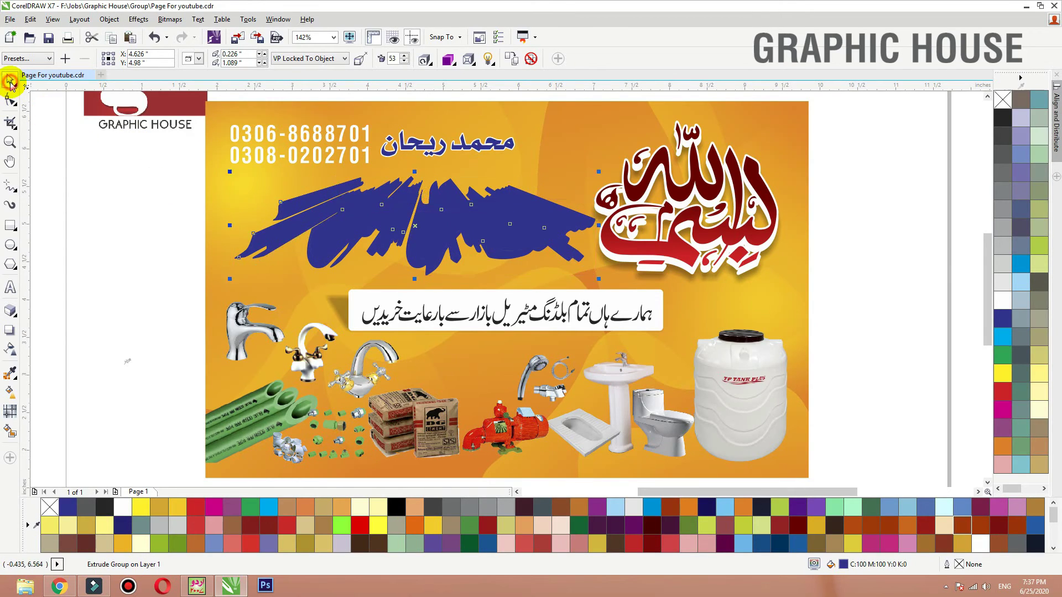
- Break the headline's extrusion apart and select the front lettering separately from the extruded sides
key("ctrl+k")
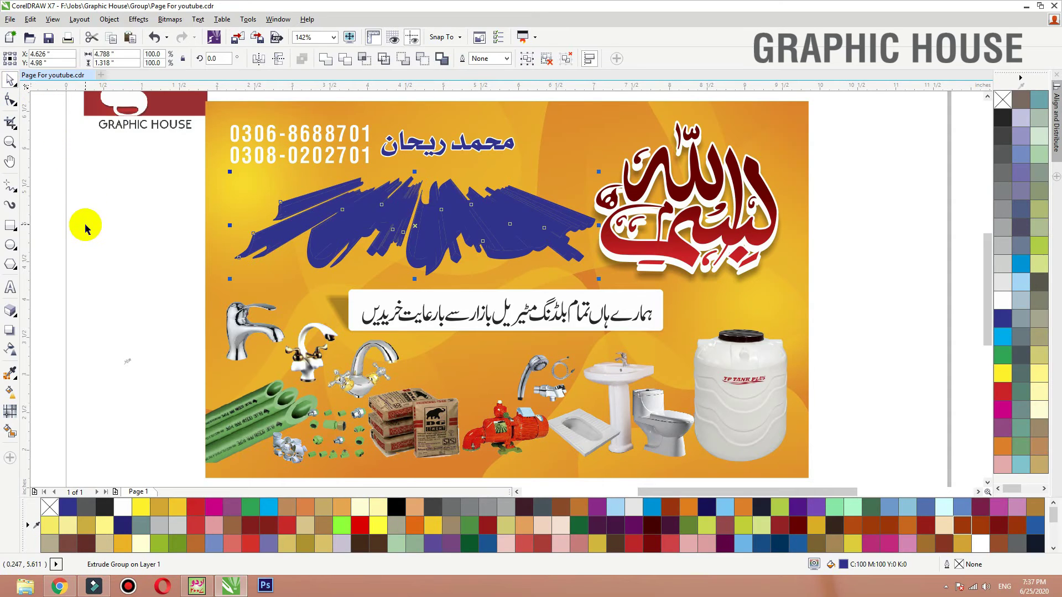
left_click(99, 239)
left_click(320, 265)
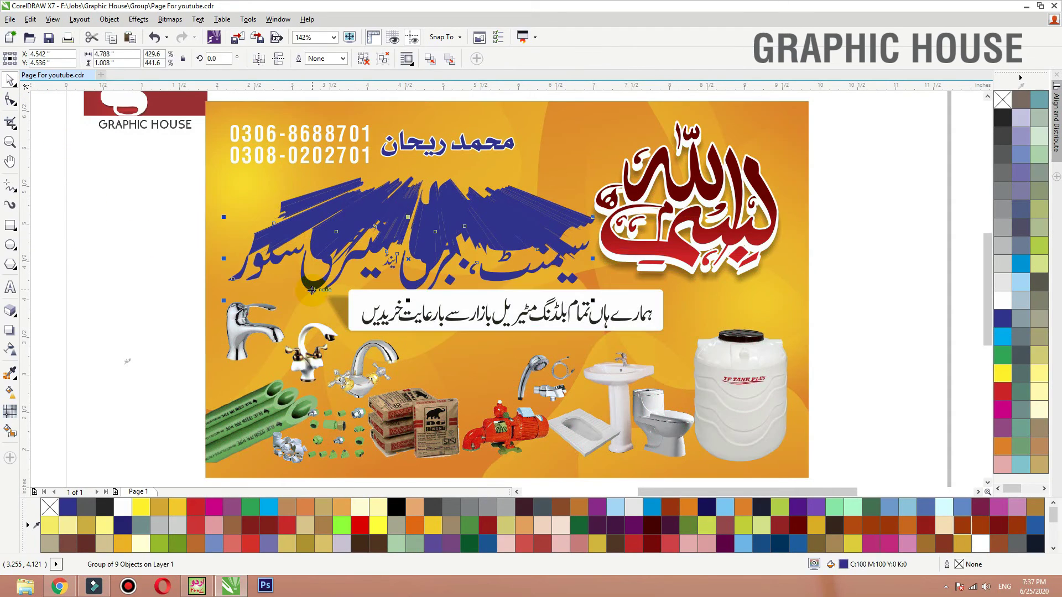
- Give the headline's front lettering a white 3-point outline with rounded corners, placed behind the fill and scaled with the object
right_click(1002, 303)
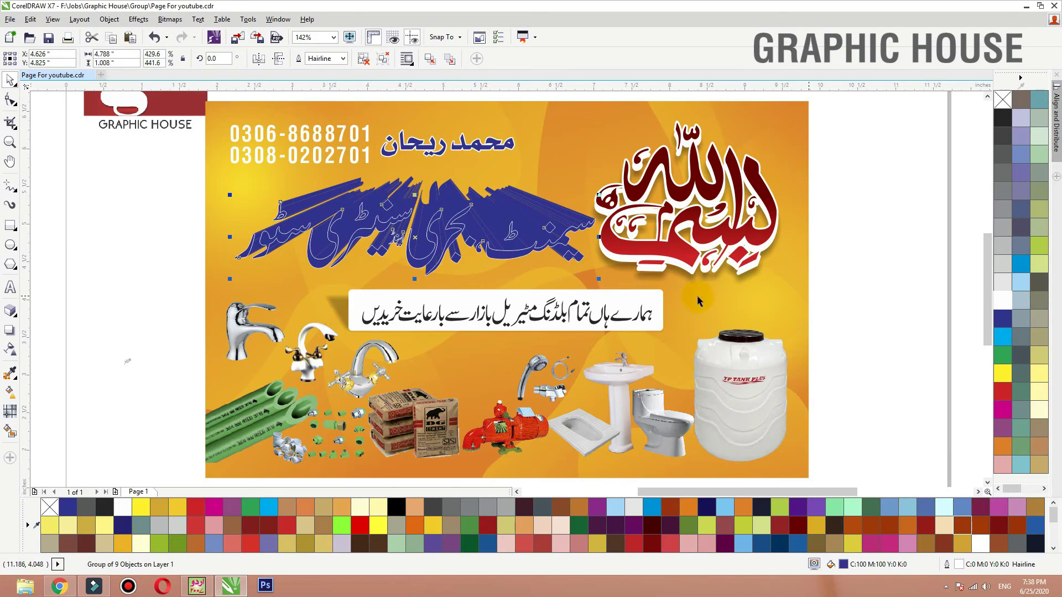
key("F12")
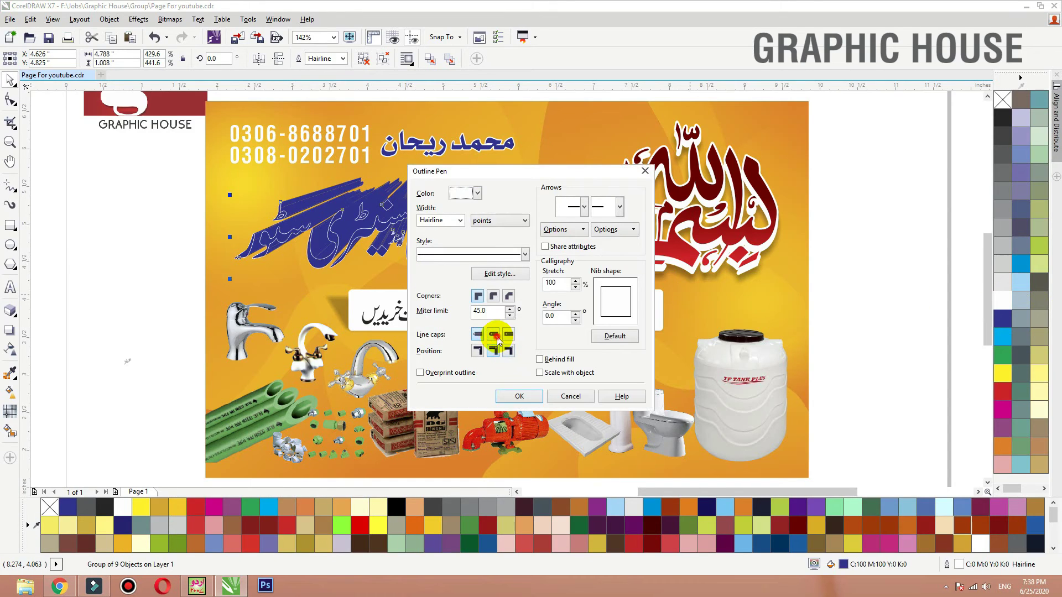
left_click(493, 298)
left_click(550, 359)
left_click(549, 374)
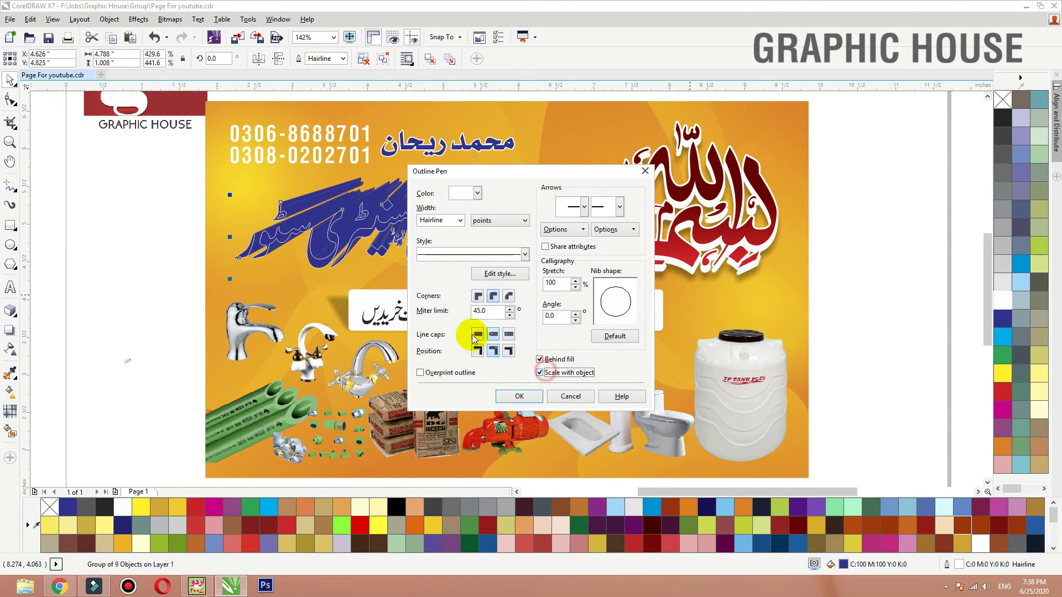
type("3")
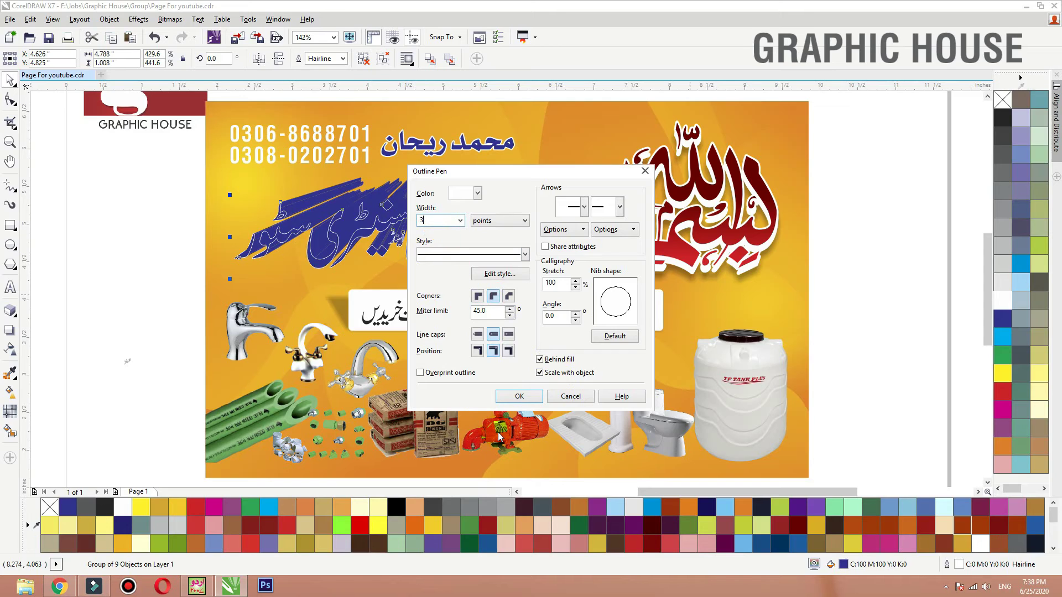
left_click(517, 397)
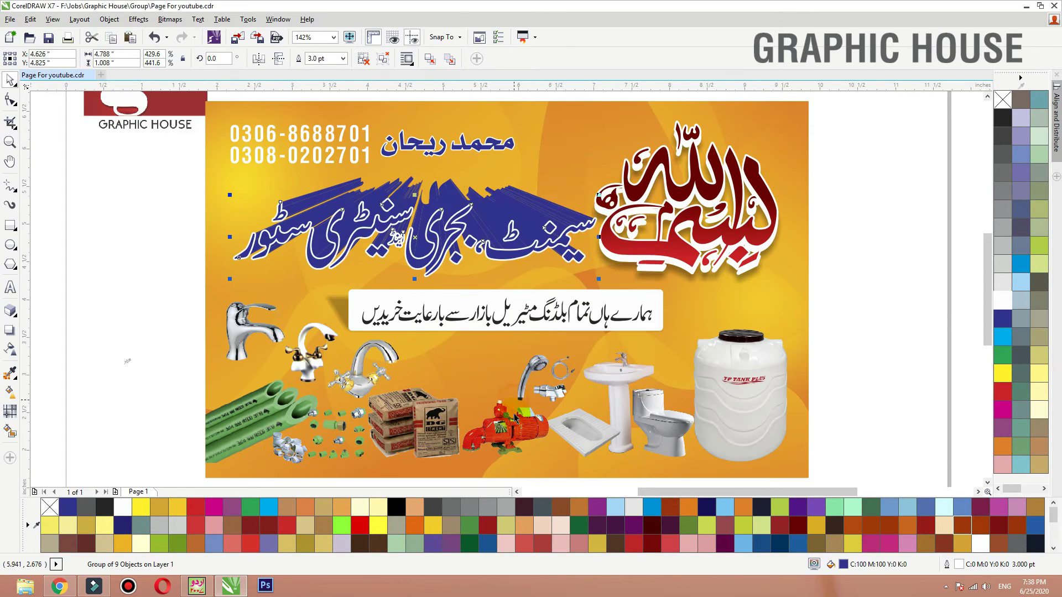
- Ungroup the headline's extruded sides, combine them into a single curve and fill it white
left_click(494, 204)
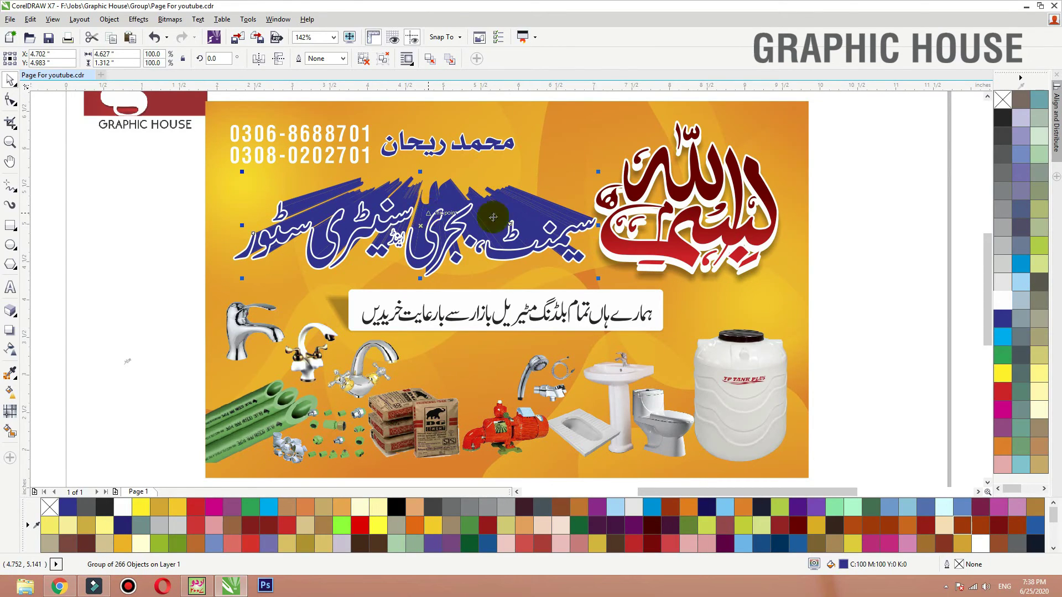
left_click(363, 60)
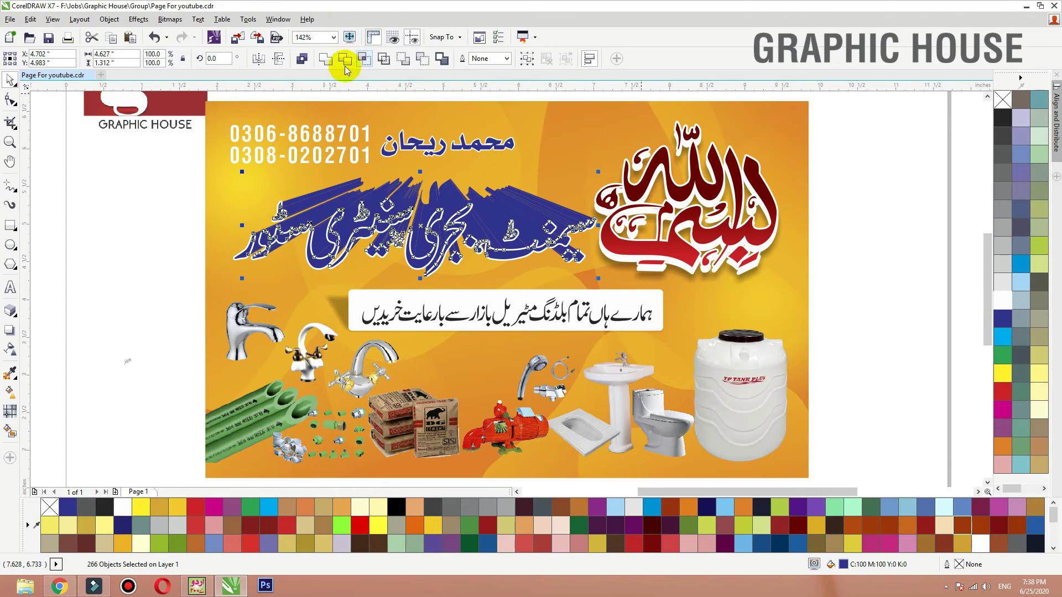
left_click(303, 59)
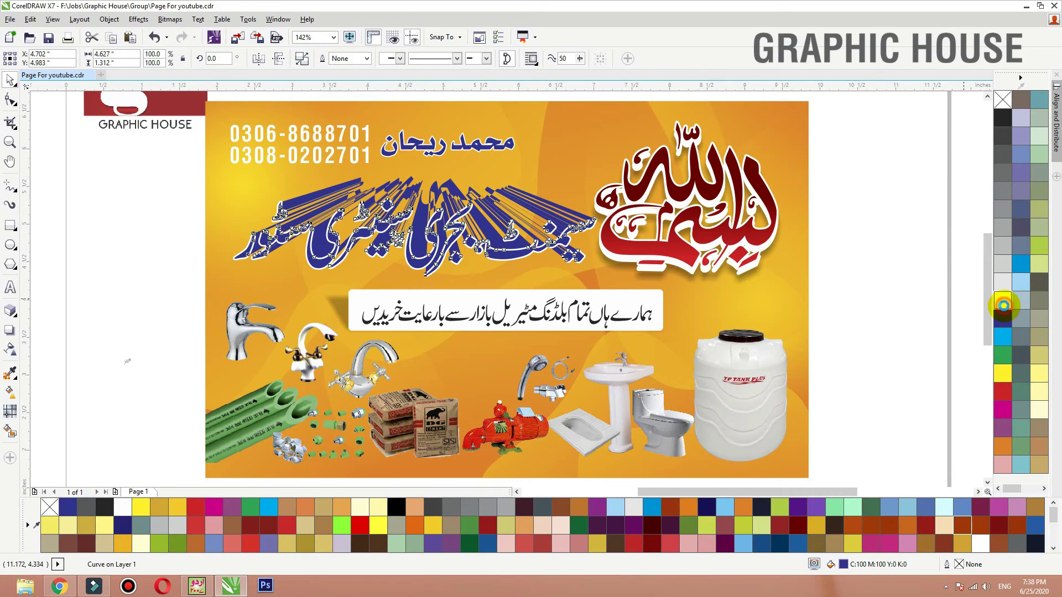
left_click(1003, 303)
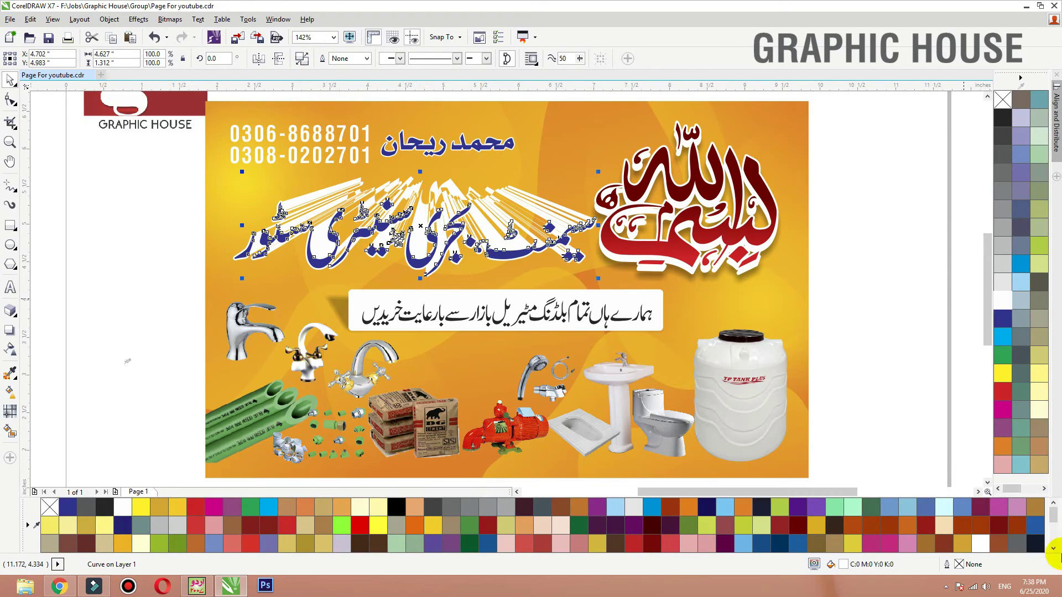
left_click(937, 150)
left_click(439, 188)
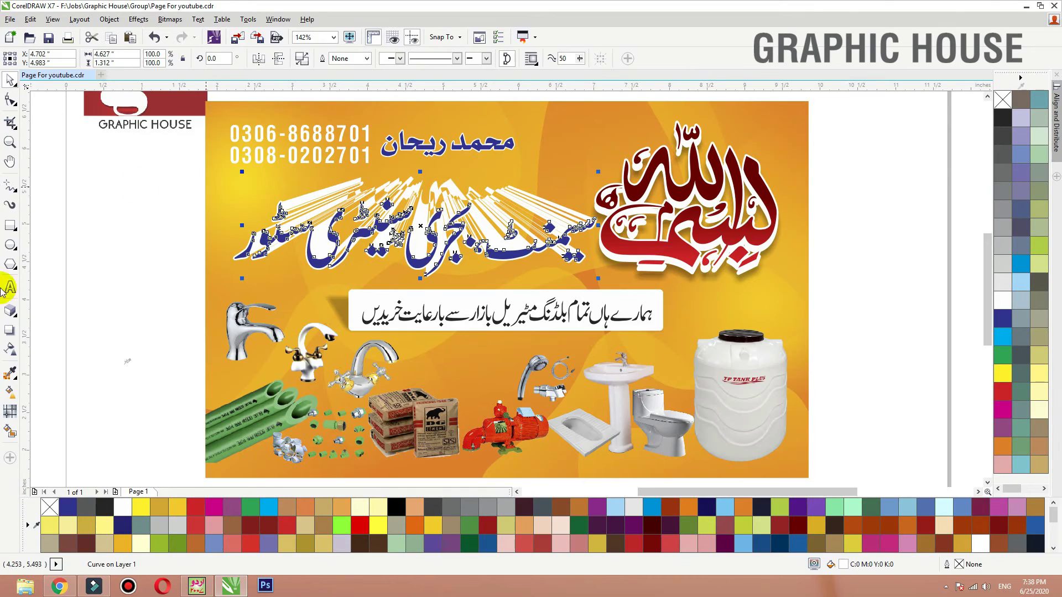
- Apply a linear transparency to the white extruded rays, fading out from the owner's name down to the headline, and deselect
left_click(10, 350)
left_click_drag(431, 164, 429, 272)
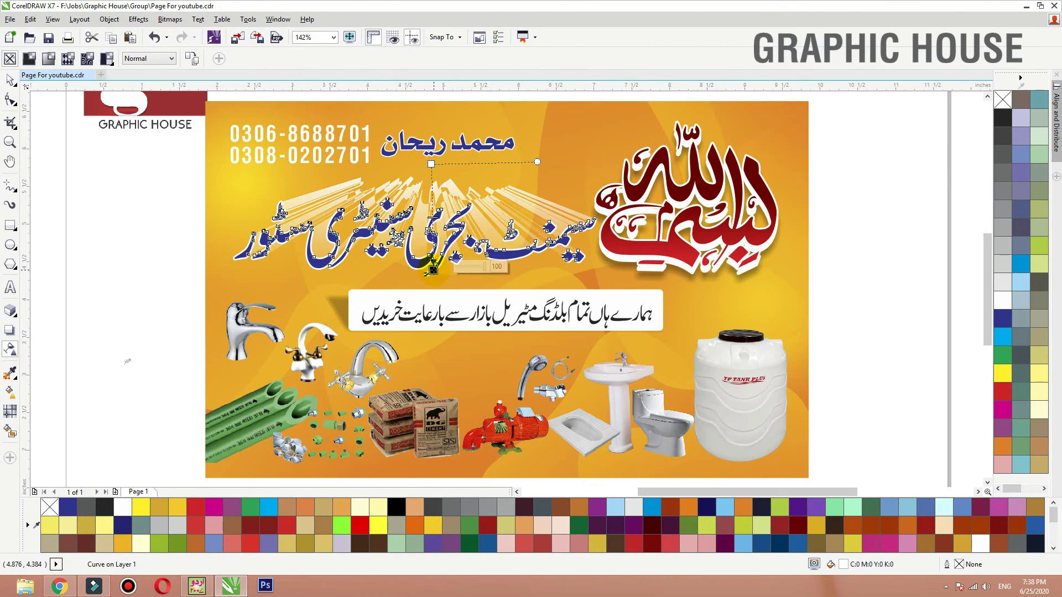
left_click_drag(429, 164, 427, 131)
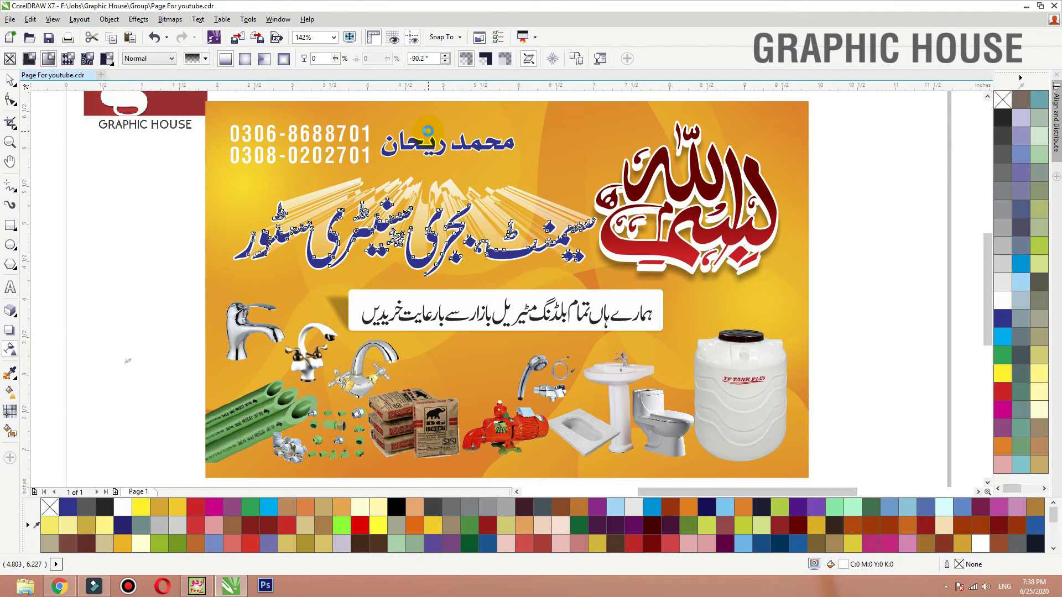
left_click_drag(430, 200, 429, 184)
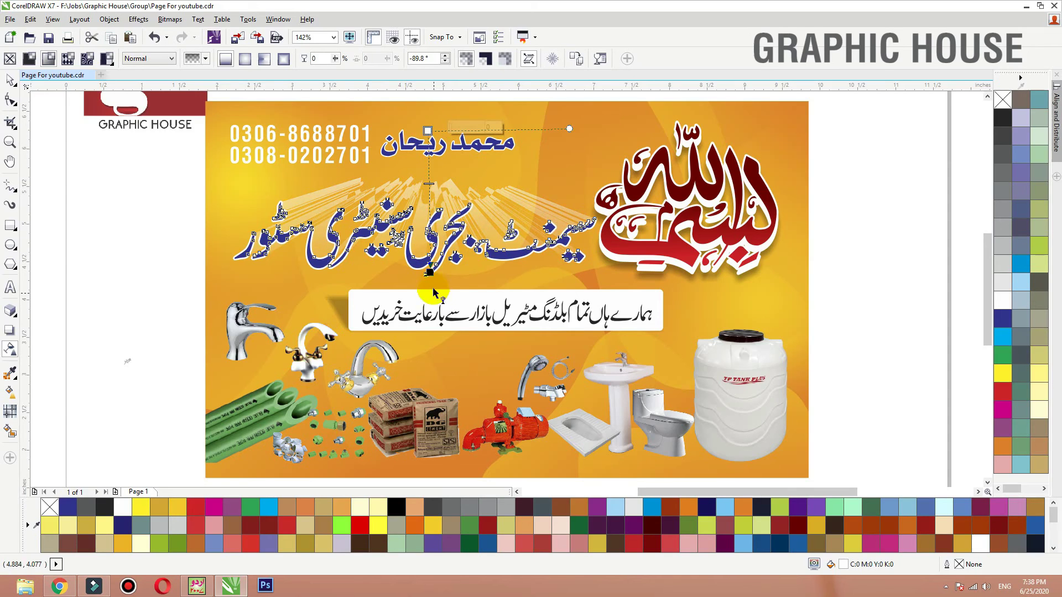
key("space")
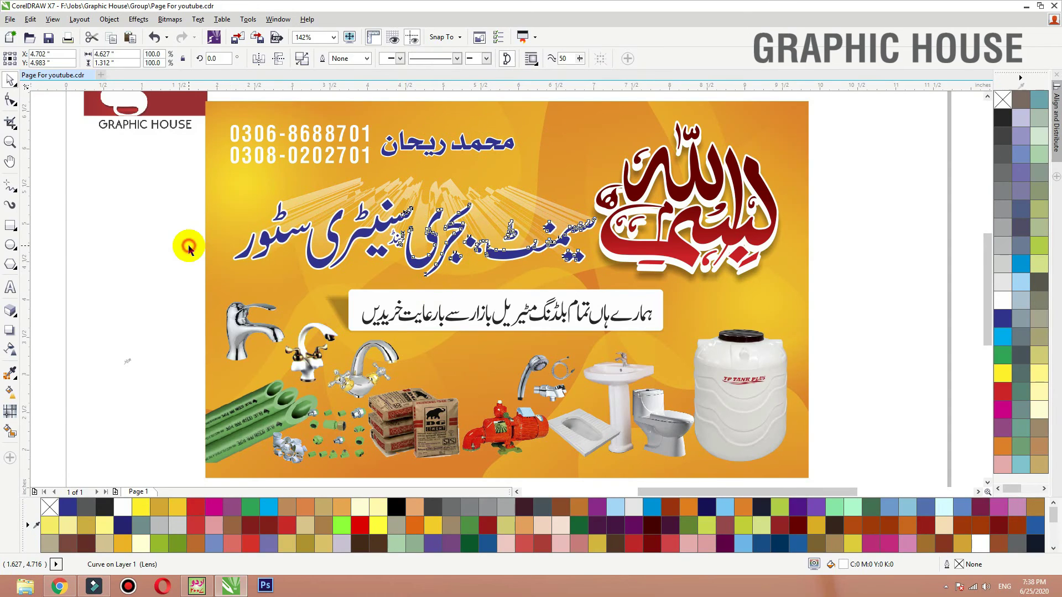
left_click(189, 247)
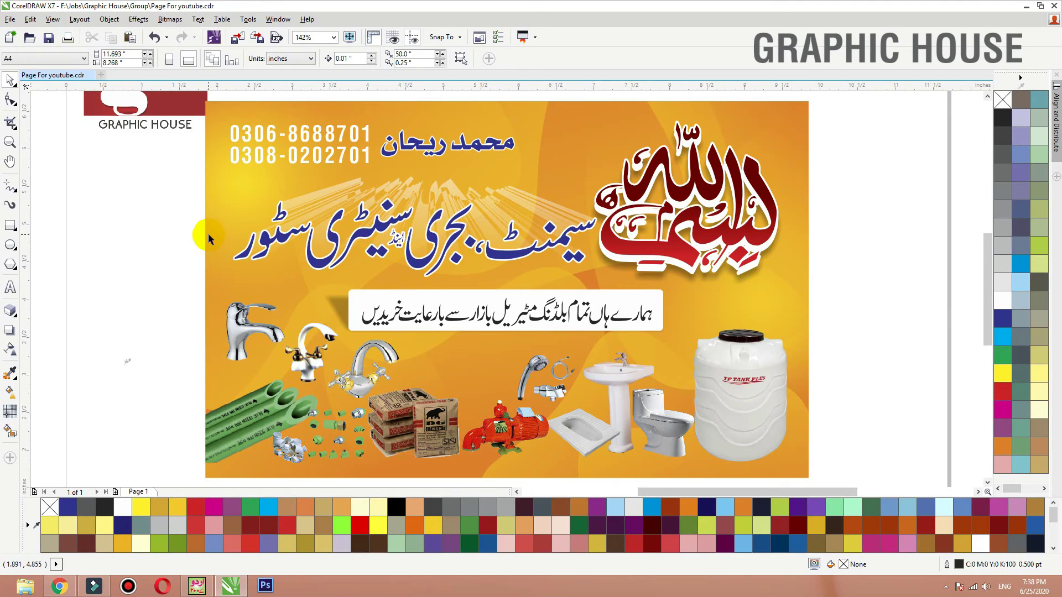
- Fill the headline's front lettering with a vertical gradient from dark blue at the top to sky blue at the bottom and deselect
left_click(412, 267)
scroll(412, 266, "up", 3)
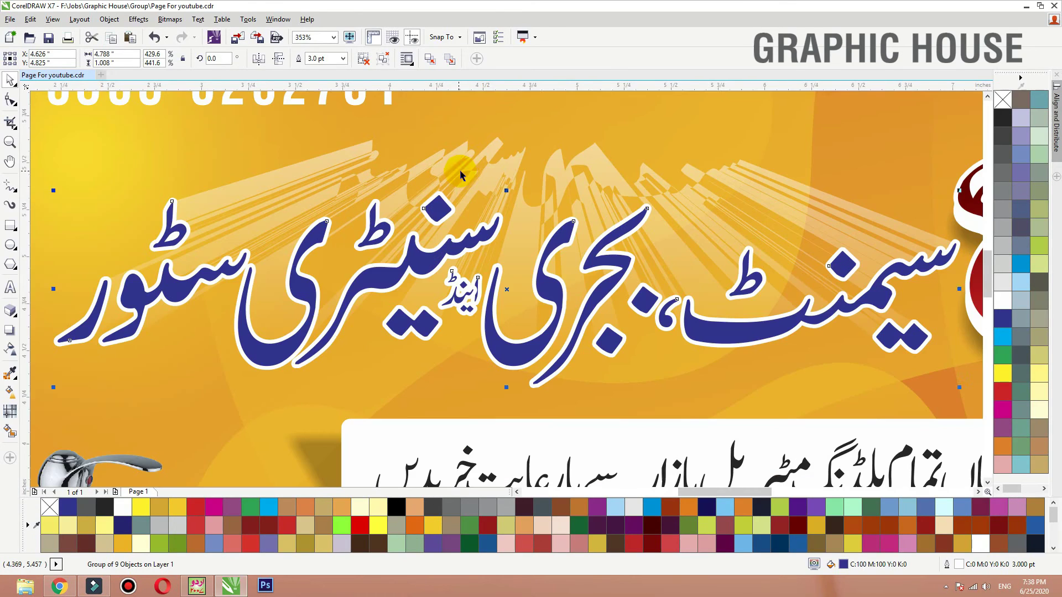
scroll(412, 267, "down", 2)
key("g")
left_click_drag(511, 209, 511, 257)
left_click(1020, 280)
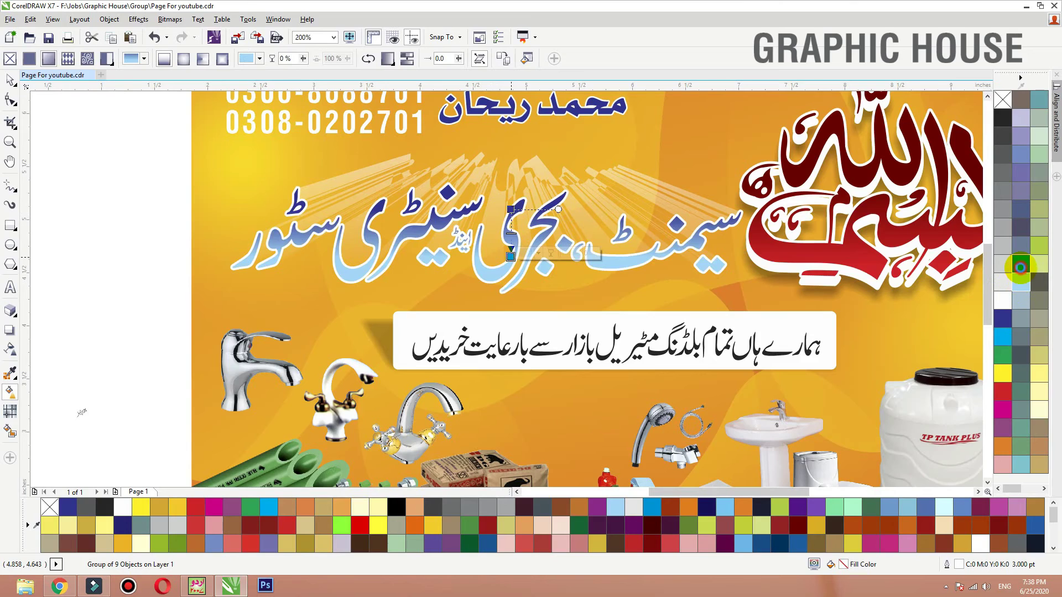
left_click(1021, 266)
left_click_drag(510, 256, 511, 265)
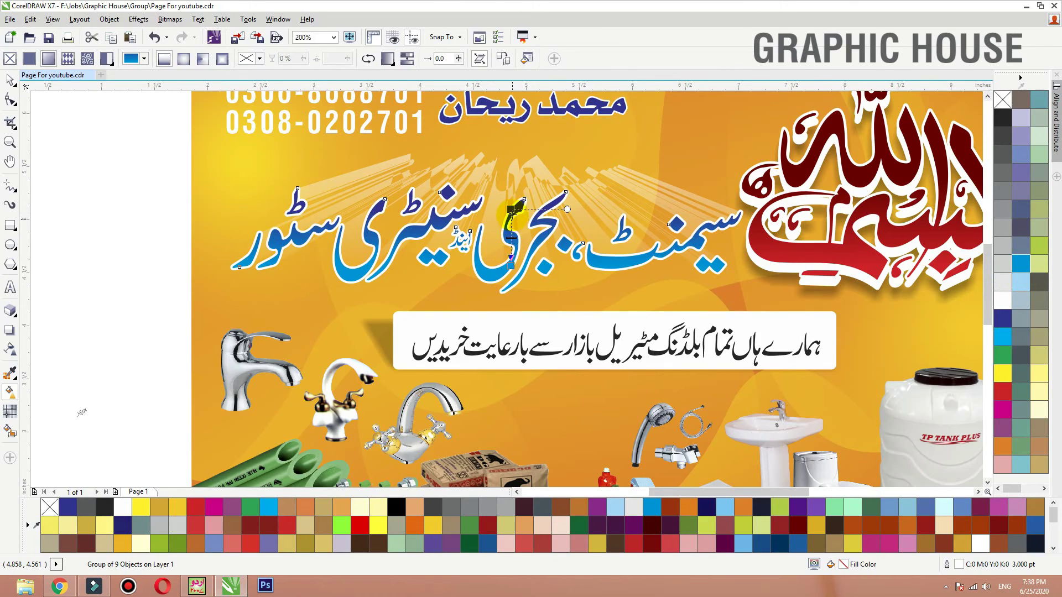
left_click_drag(511, 209, 508, 222)
key("space")
key("F3")
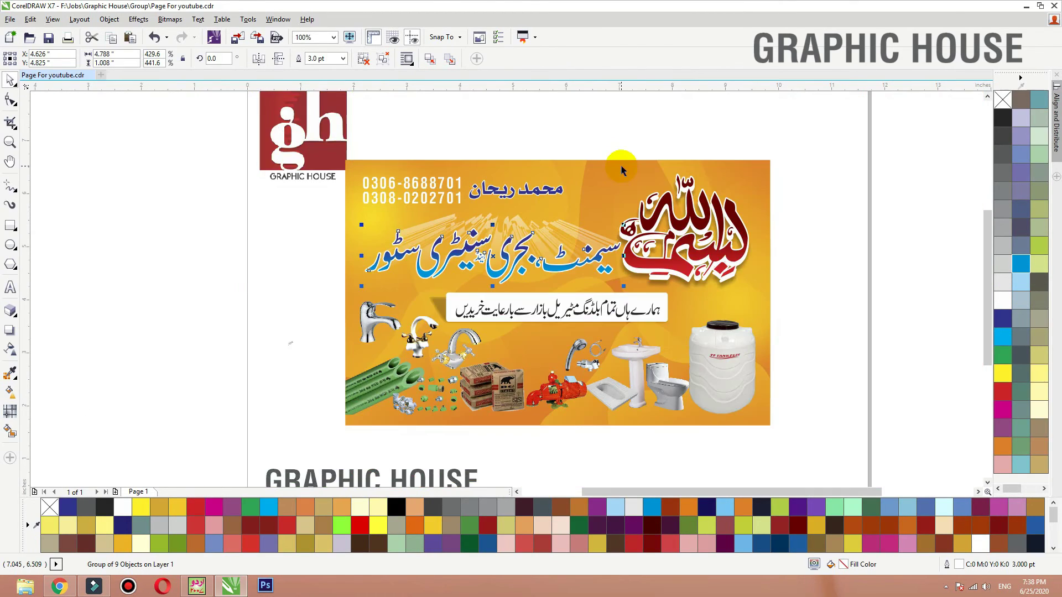
left_click(620, 166)
key("shift+F2")
left_click(853, 247)
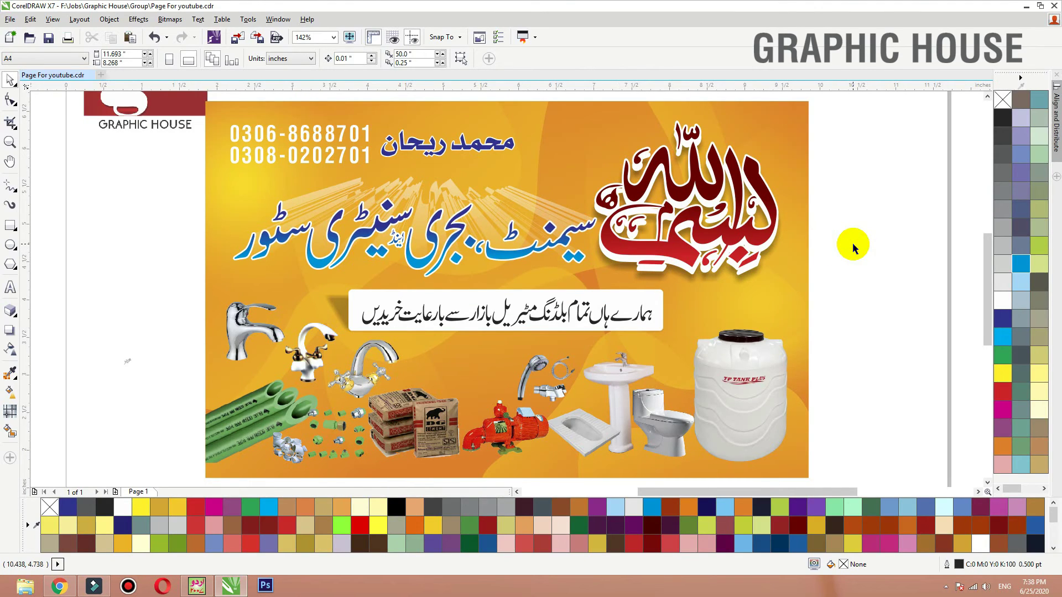
- Duplicate the complete signboard and place the copy to the right of the original
scroll(387, 252, "down", 3)
left_click_drag(643, 149, 271, 388)
left_click_drag(294, 329, 658, 302)
right_click(657, 301)
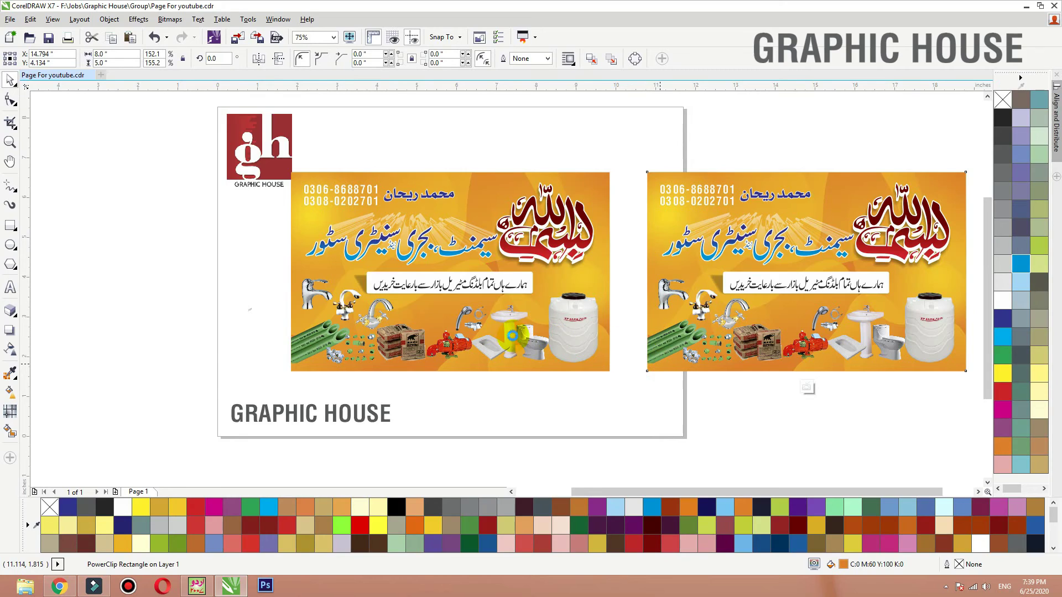
- Delete the glowing circles and curved gradient shapes inside the copied signboard's PowerClip, keeping its plain orange fill, and finish editing
scroll(495, 332, "down", 1)
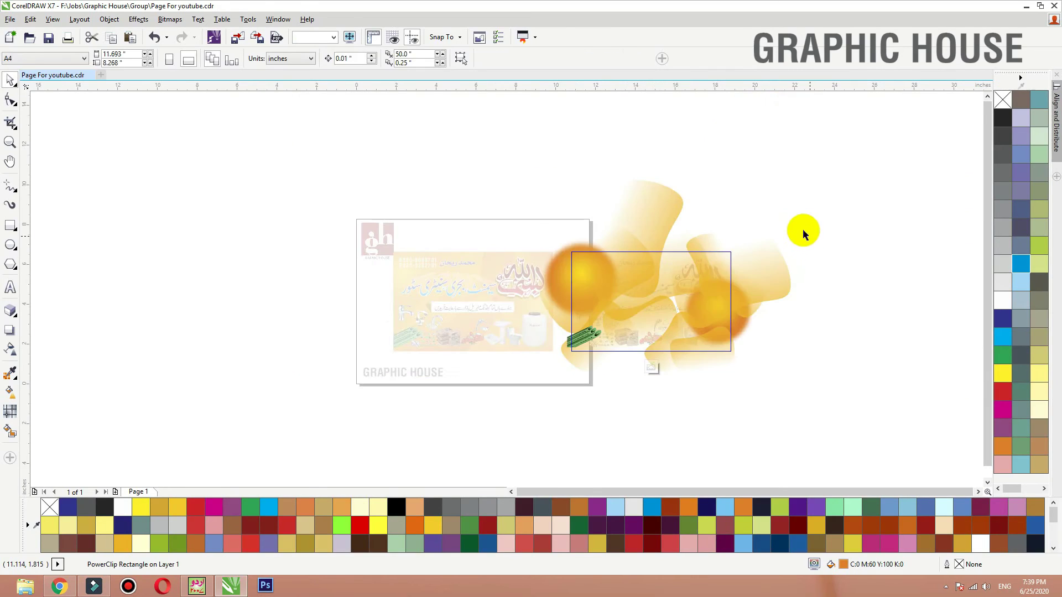
left_click_drag(847, 195, 624, 427)
key("Delete")
left_click(631, 284)
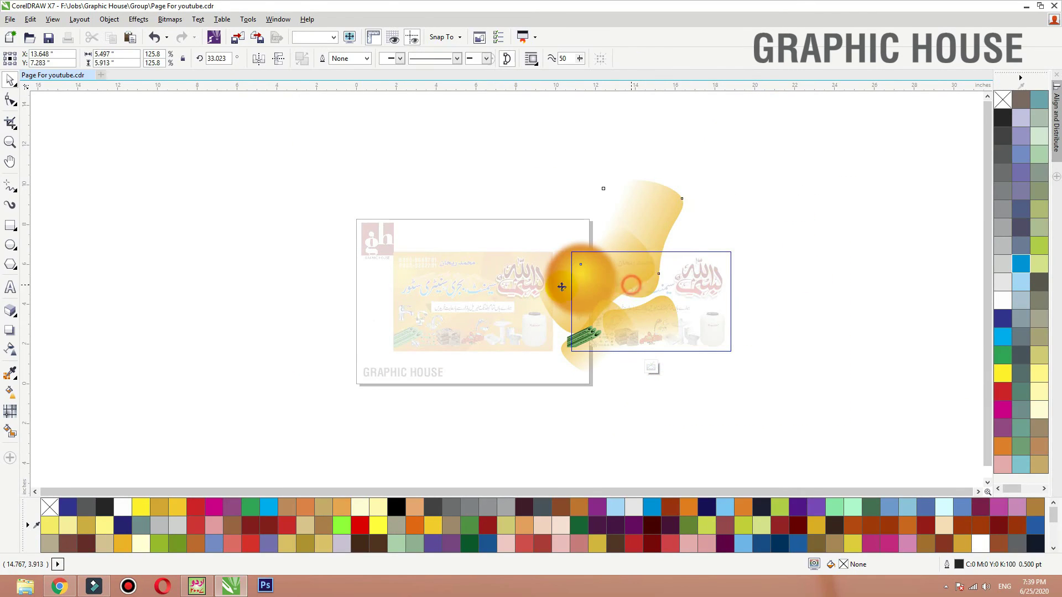
key("Delete")
left_click(618, 311)
key("Delete")
left_click(578, 279)
key("Delete")
left_click(611, 314)
key("Delete")
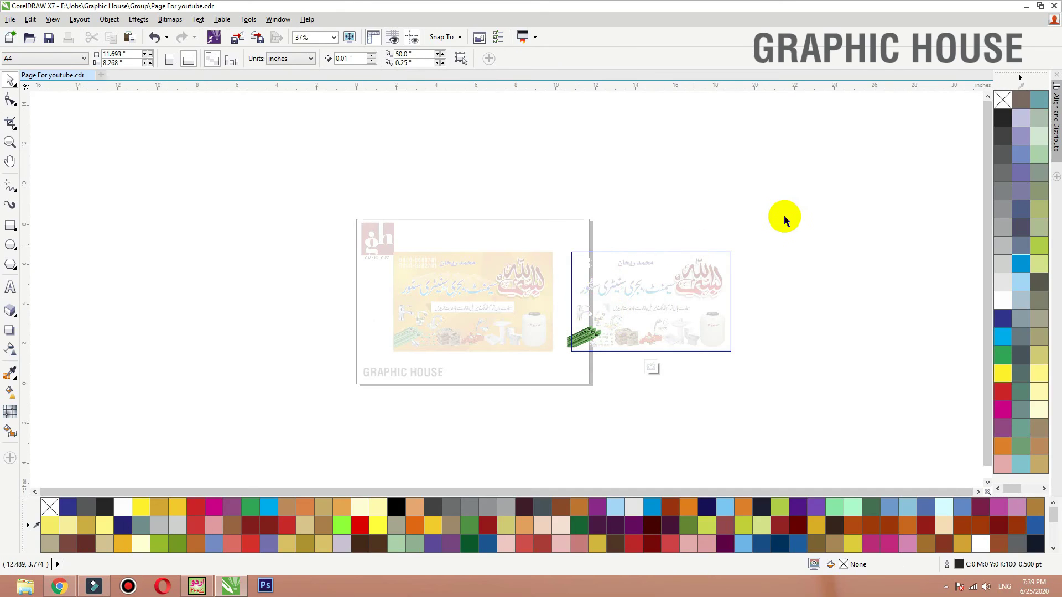
left_click(784, 216, "ctrl")
key("shift+F2")
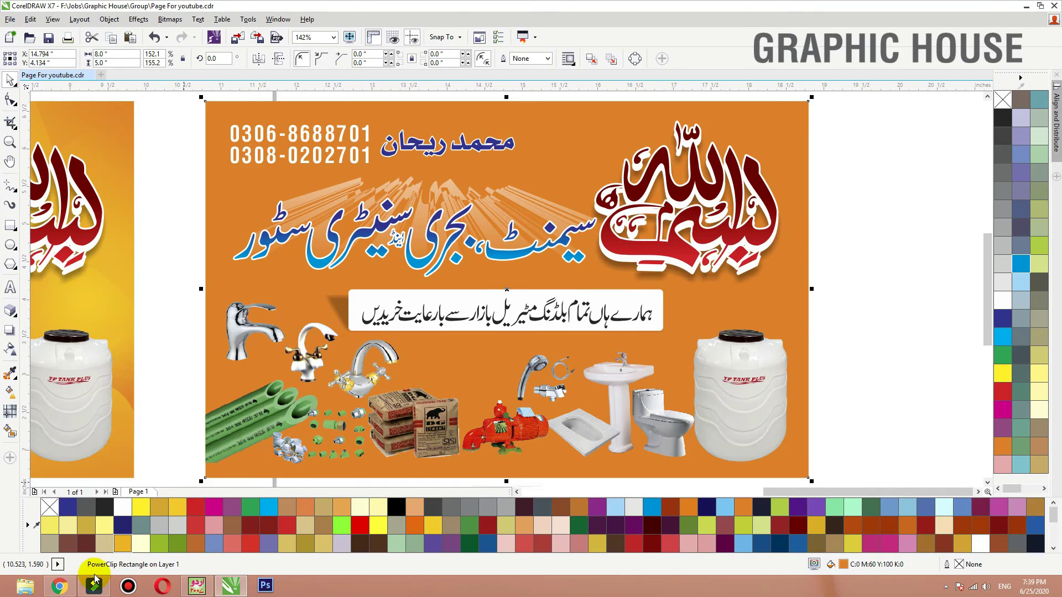
- Switch to Chrome and run a Google image search for "orange background" in a new tab
left_click(70, 588)
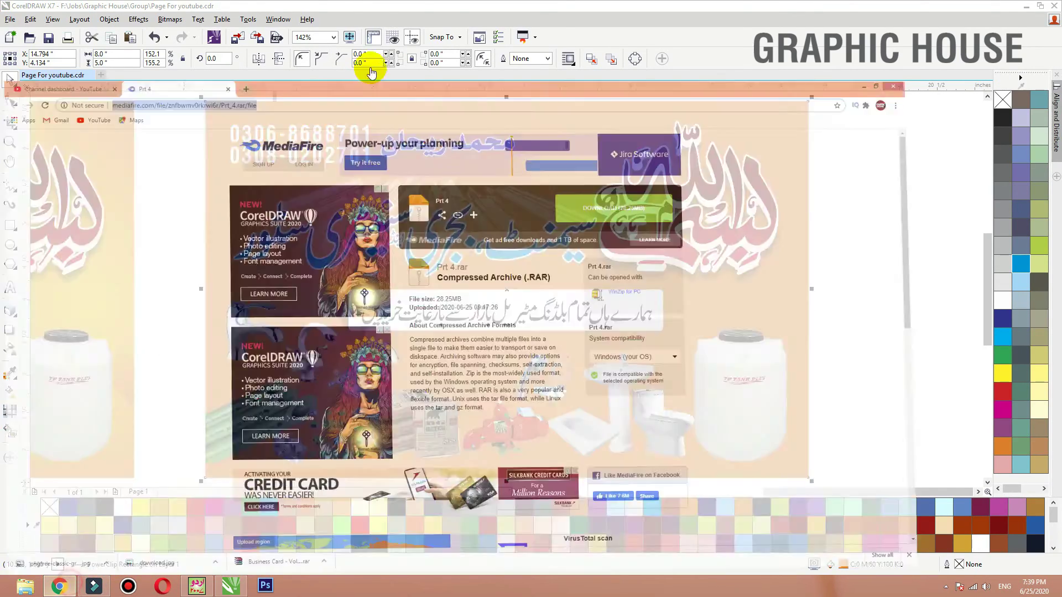
left_click(282, 10)
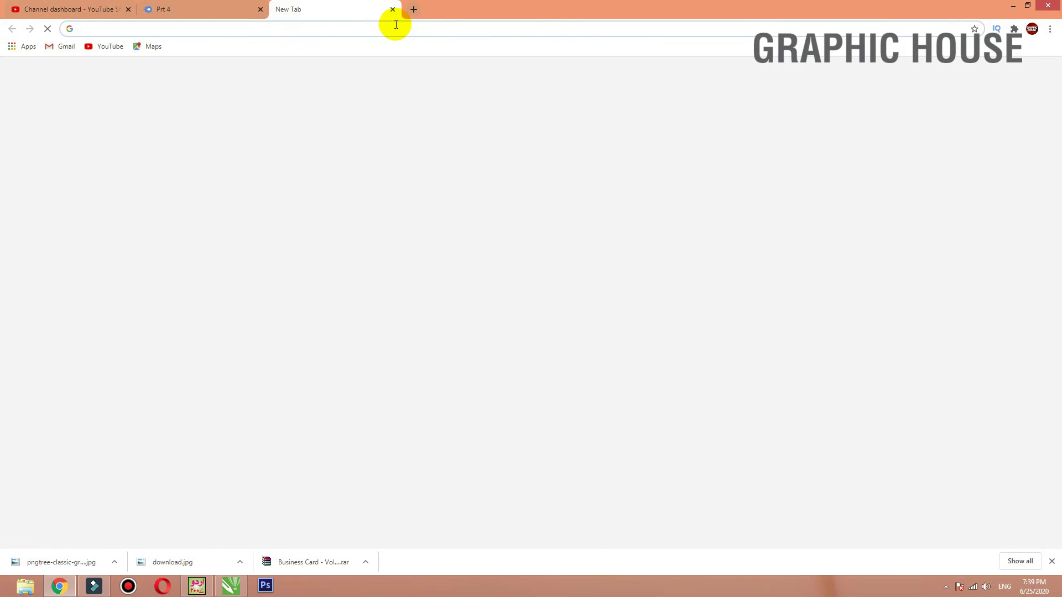
type("or")
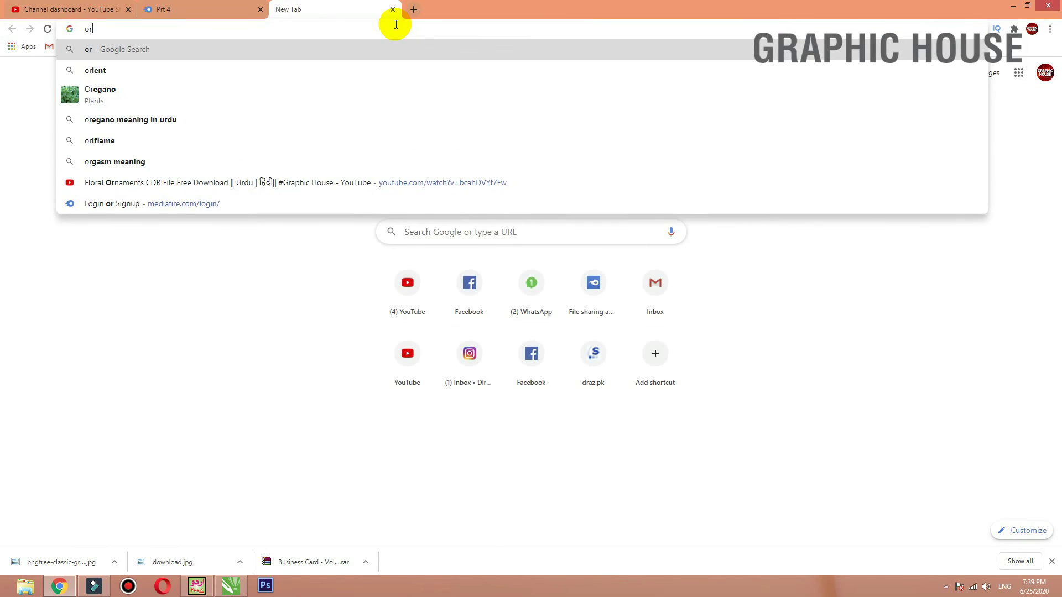
type("ange b")
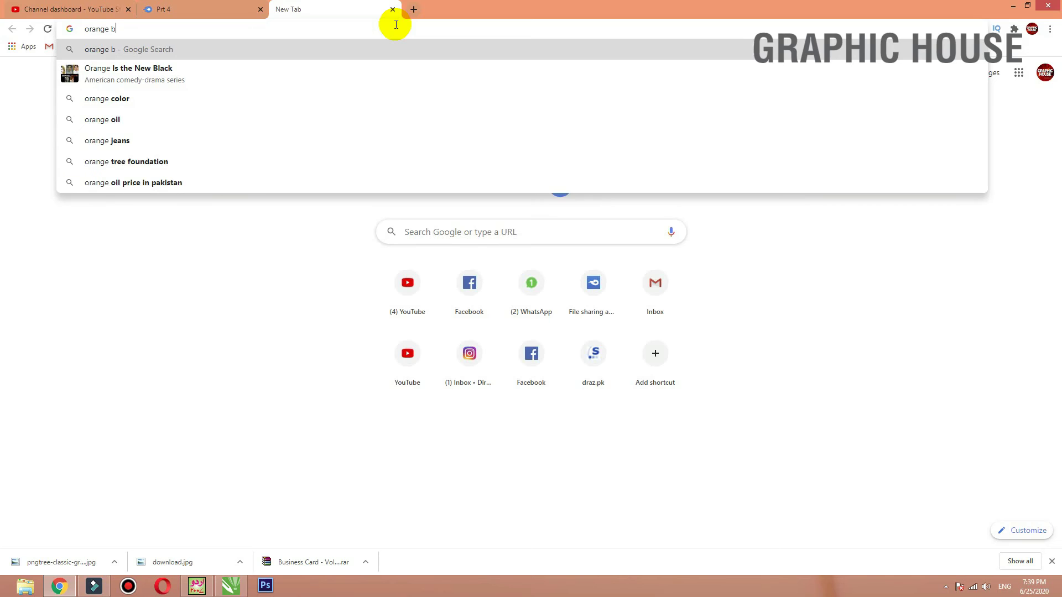
type("ackground")
key("Return")
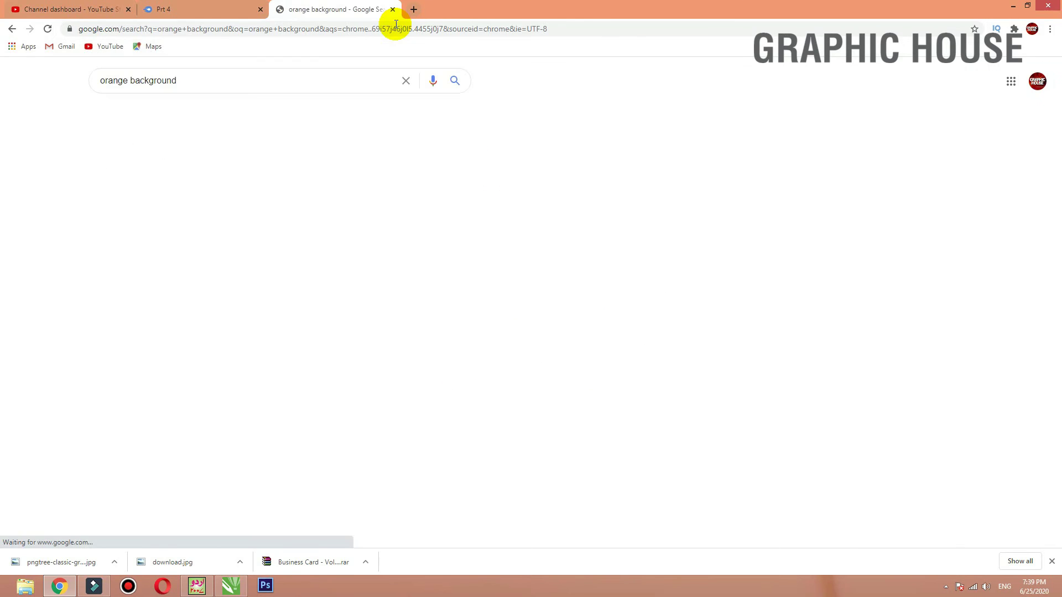
left_click(160, 114)
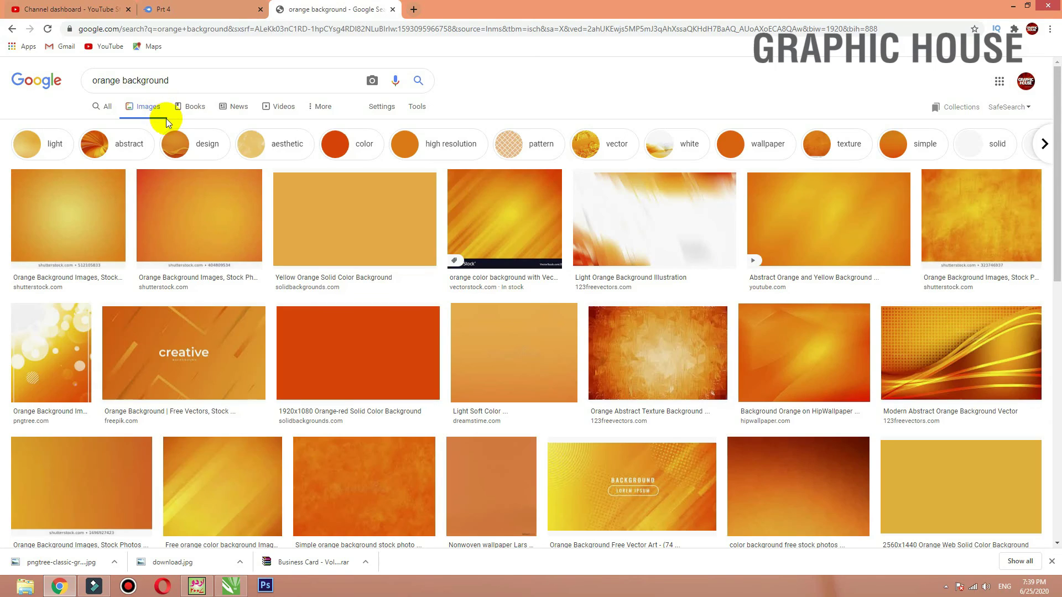
- Browse the orange background results and copy the related image "Abstract Orange and Yellow Bokeh Defocused Lights Background Design"
scroll(308, 282, "down", 4)
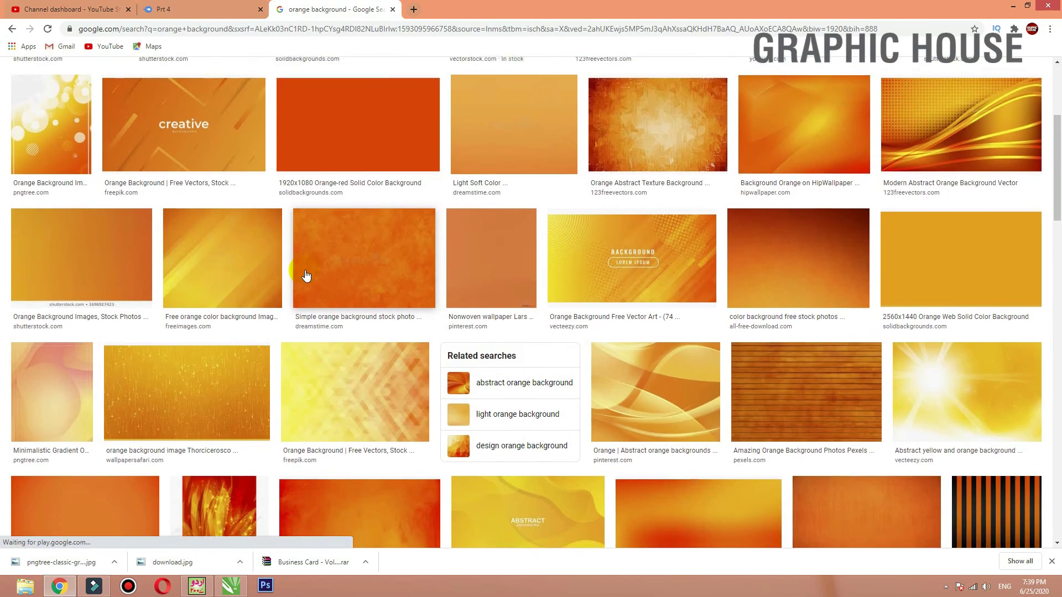
scroll(306, 276, "down", 3)
scroll(305, 275, "down", 4)
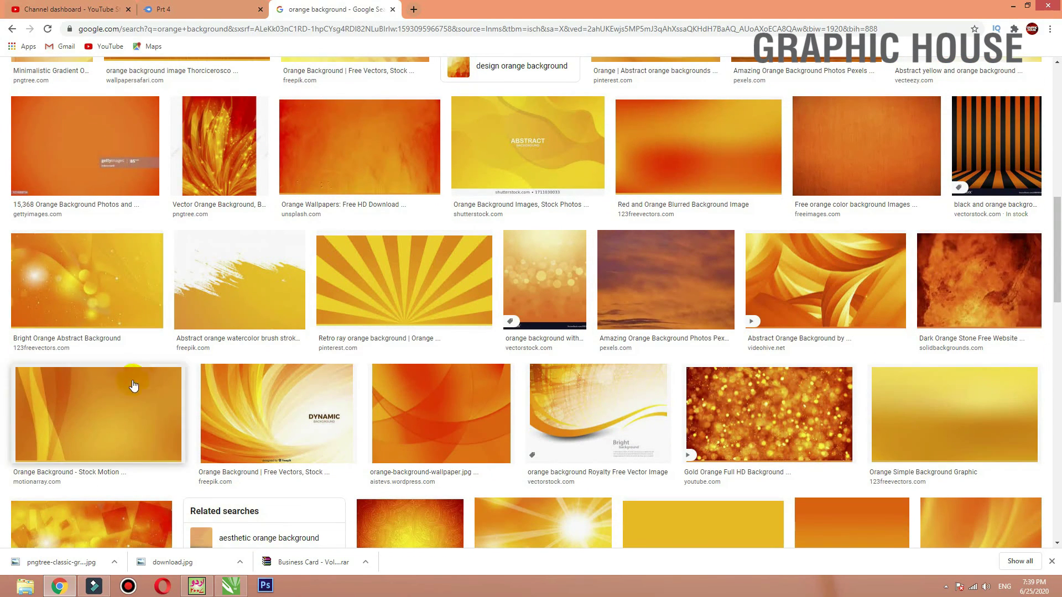
left_click(103, 283)
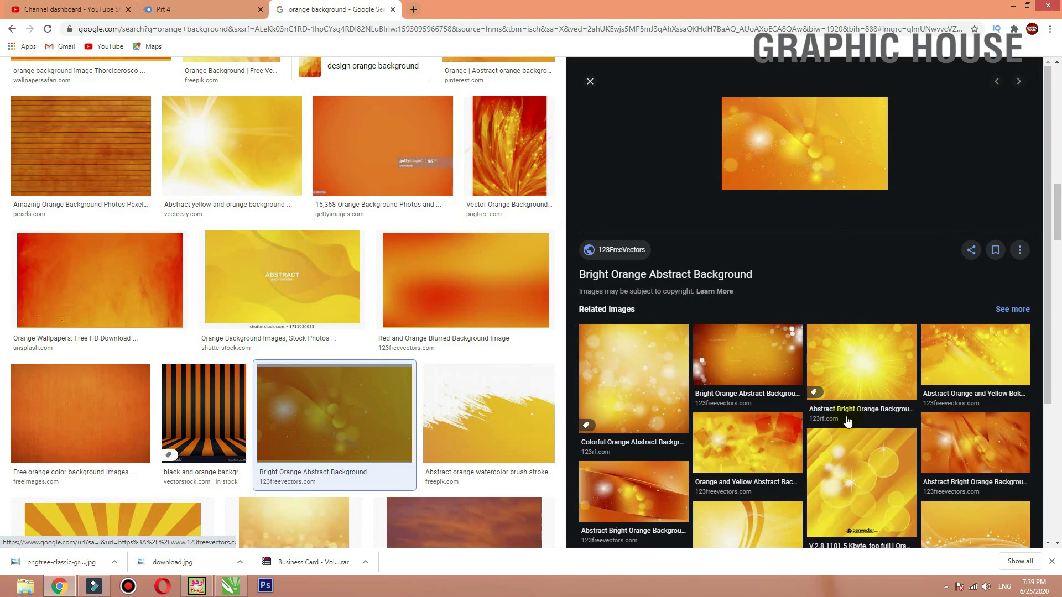
left_click(944, 371)
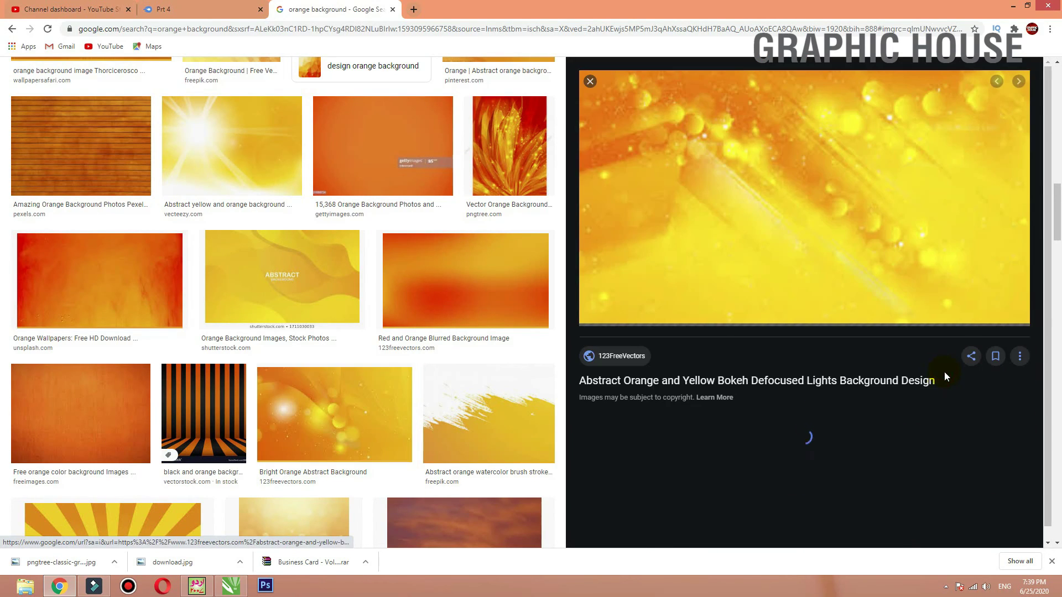
right_click(727, 183)
left_click(761, 292)
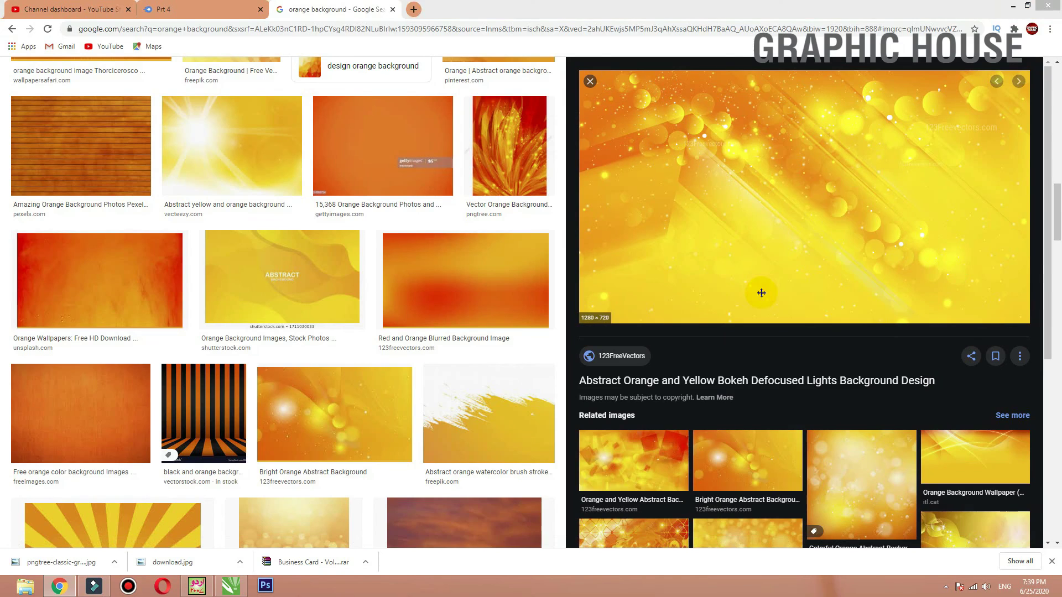
- Switch to CorelDRAW, paste the bokeh background image and PowerClip it inside the copied signboard's rectangle
key("alt+Tab")
key("ctrl+v")
scroll(546, 263, "down", 5)
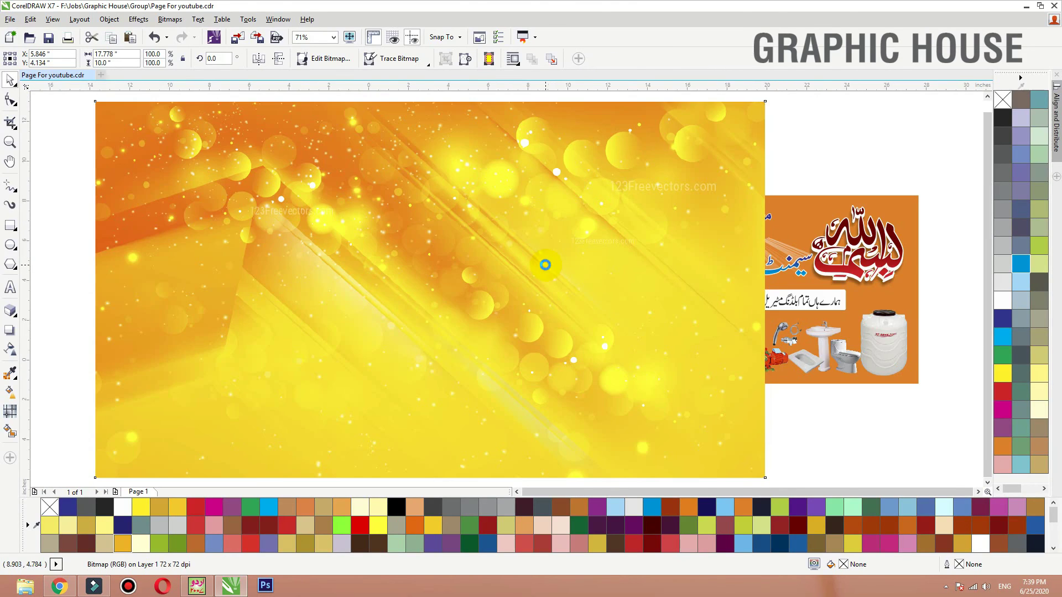
right_click(573, 157)
left_click(635, 166)
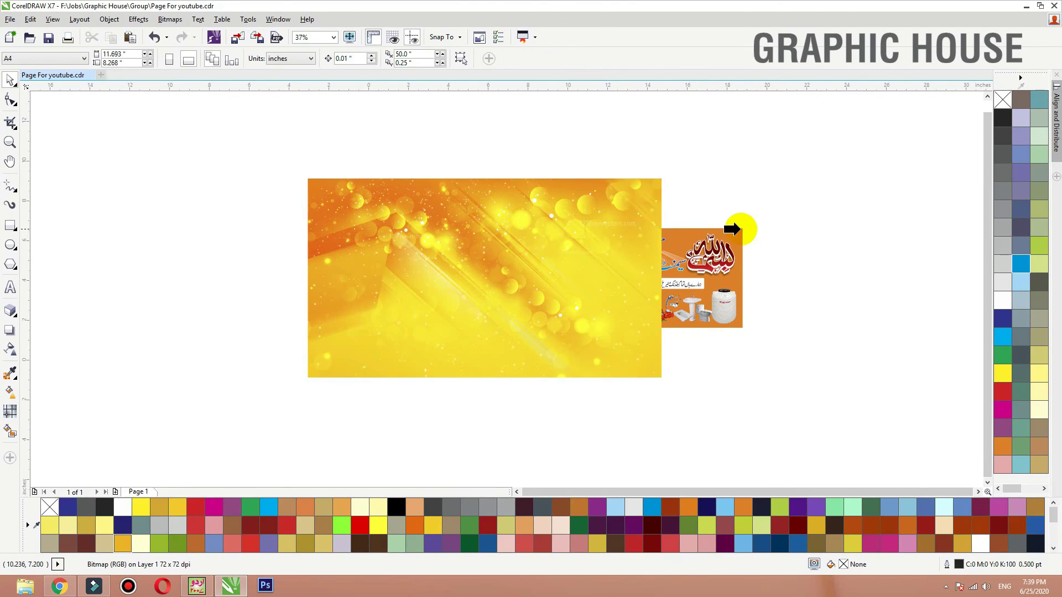
left_click(741, 228)
- Edit the copied signboard's PowerClip contents, scaling the background image to 51.6% and moving it over the frame
left_click(695, 229, "ctrl")
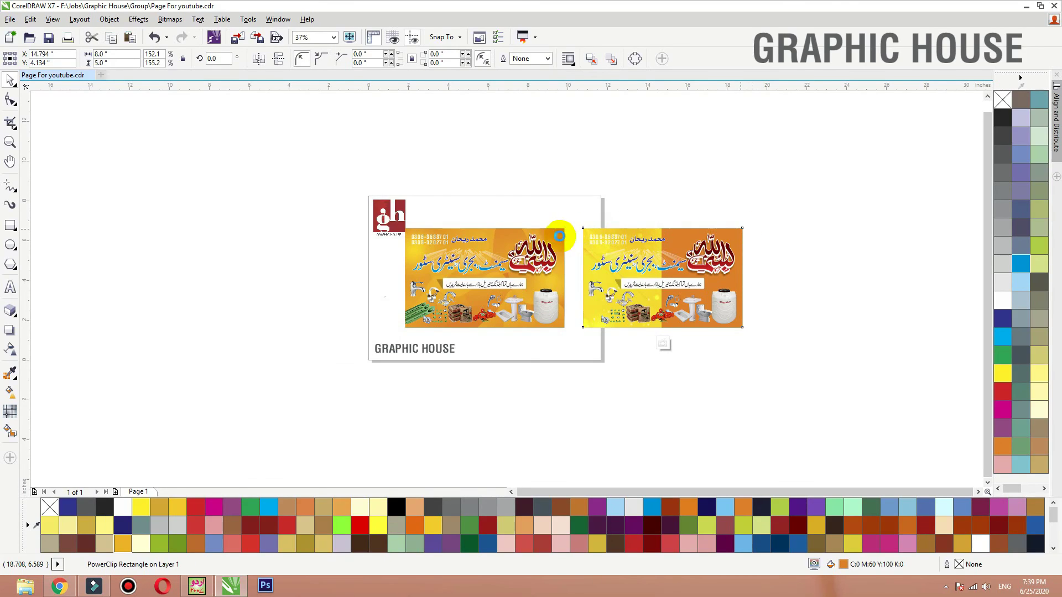
left_click_drag(530, 243, 715, 243)
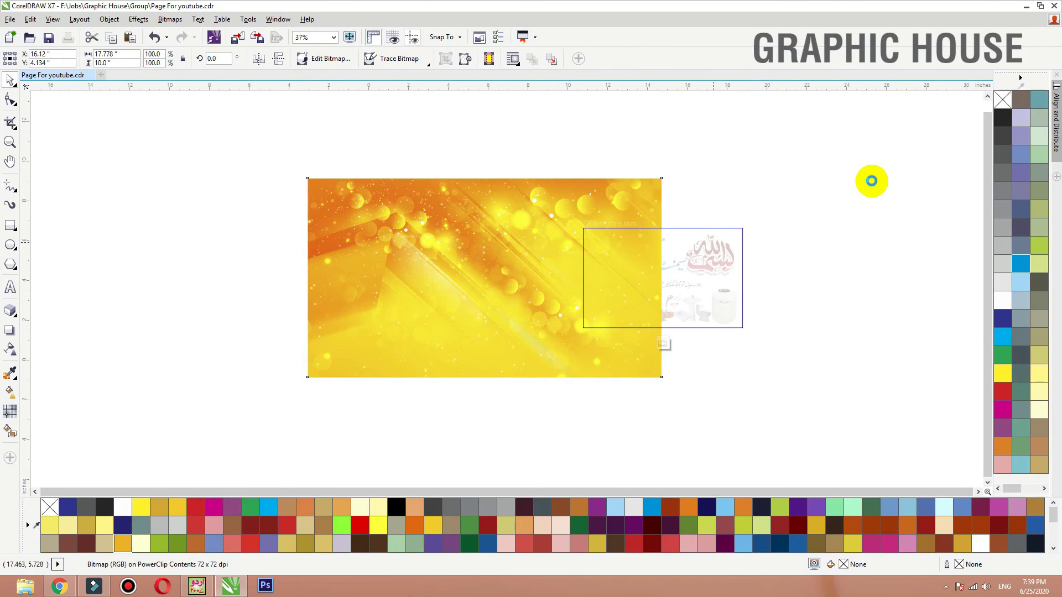
left_click_drag(869, 174, 784, 192)
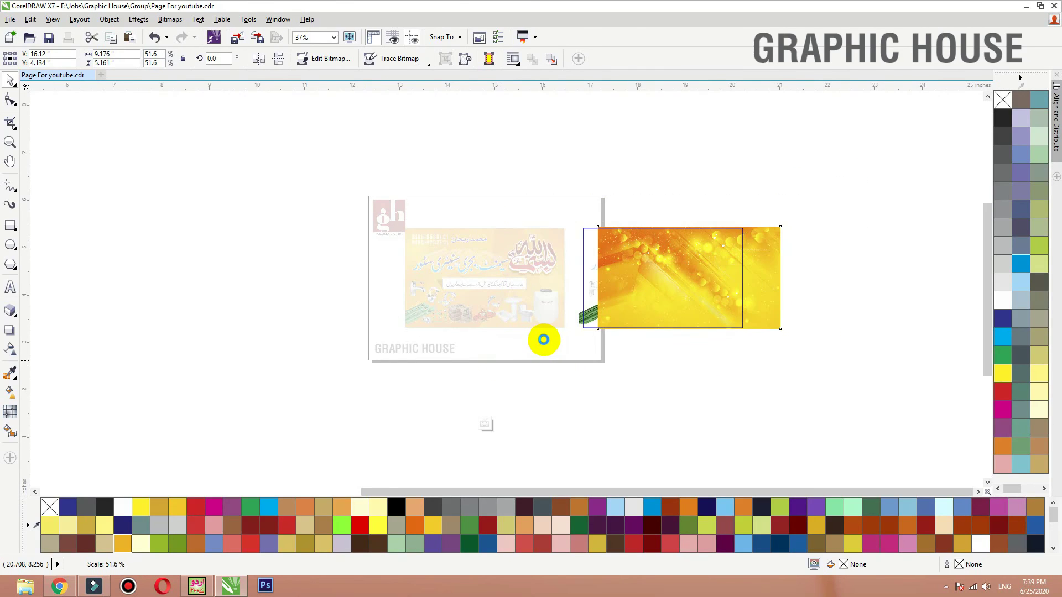
left_click_drag(545, 327, 506, 328)
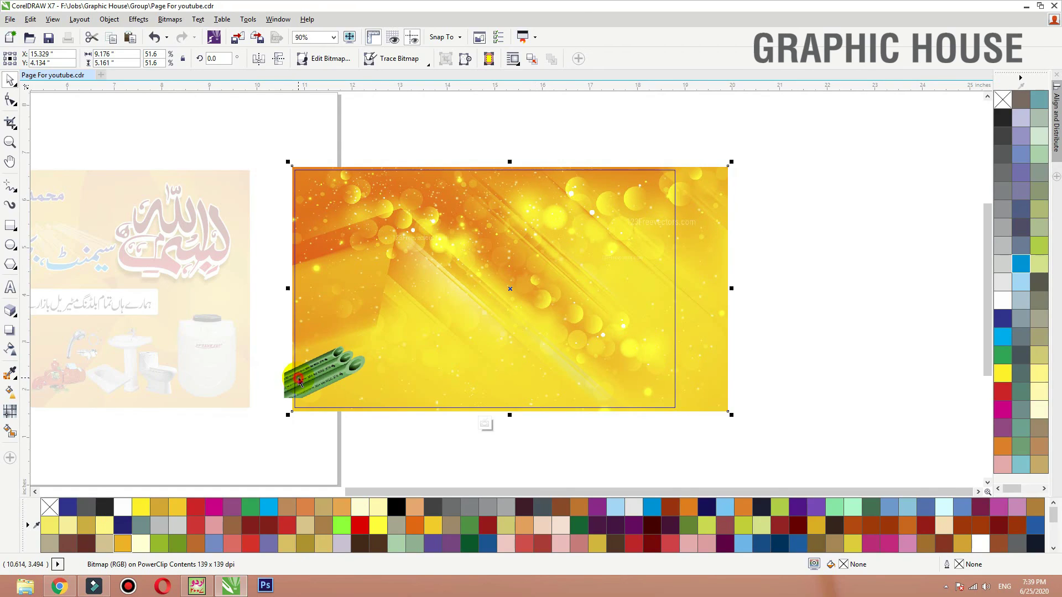
- Move the green pipes down to the frame's lower edge, widen the background image slightly and finish editing the PowerClip
left_click(281, 382)
mouse_move(284, 393)
left_mouse_down()
mouse_move(277, 339)
mouse_move(291, 410)
left_mouse_up()
left_click(713, 244)
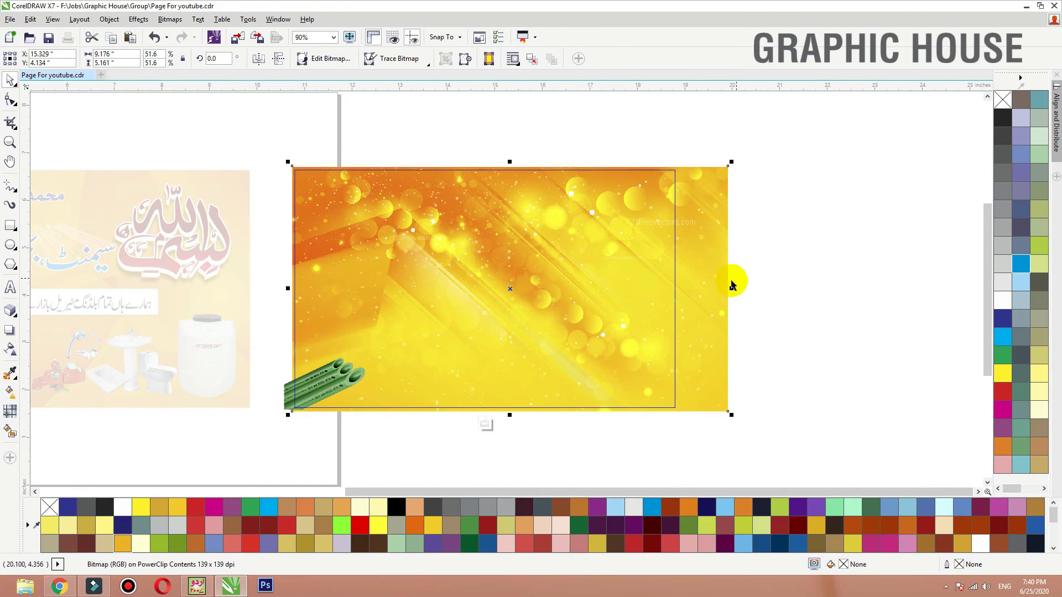
left_click_drag(731, 288, 738, 288)
left_click(811, 202, "ctrl")
key("shift+F2")
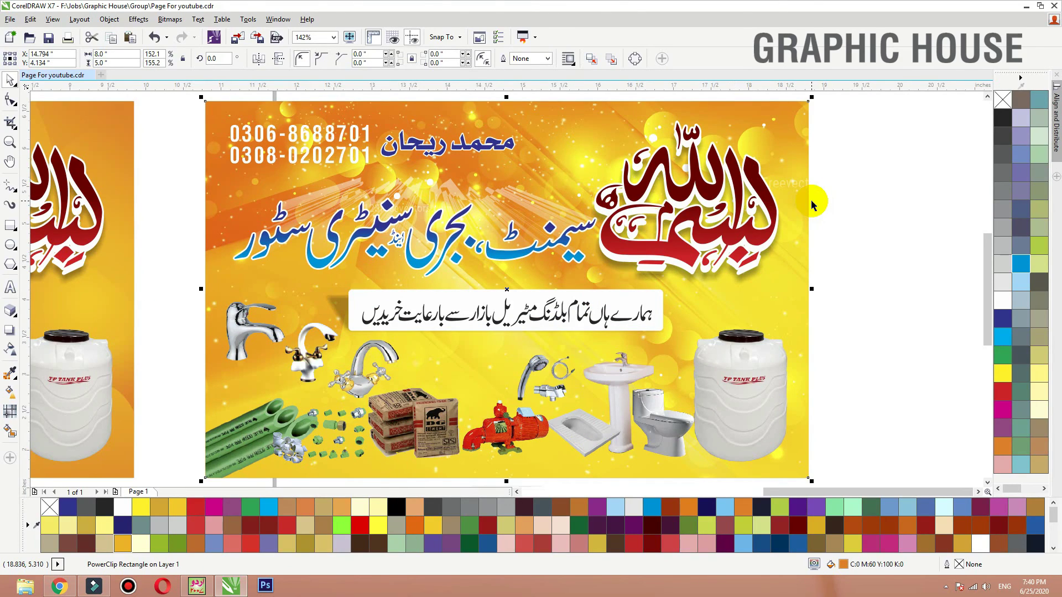
- Give the copied signboard's phone numbers a 2 pt outline with round line caps, placed behind the fill and scaling with the object
left_click(357, 156)
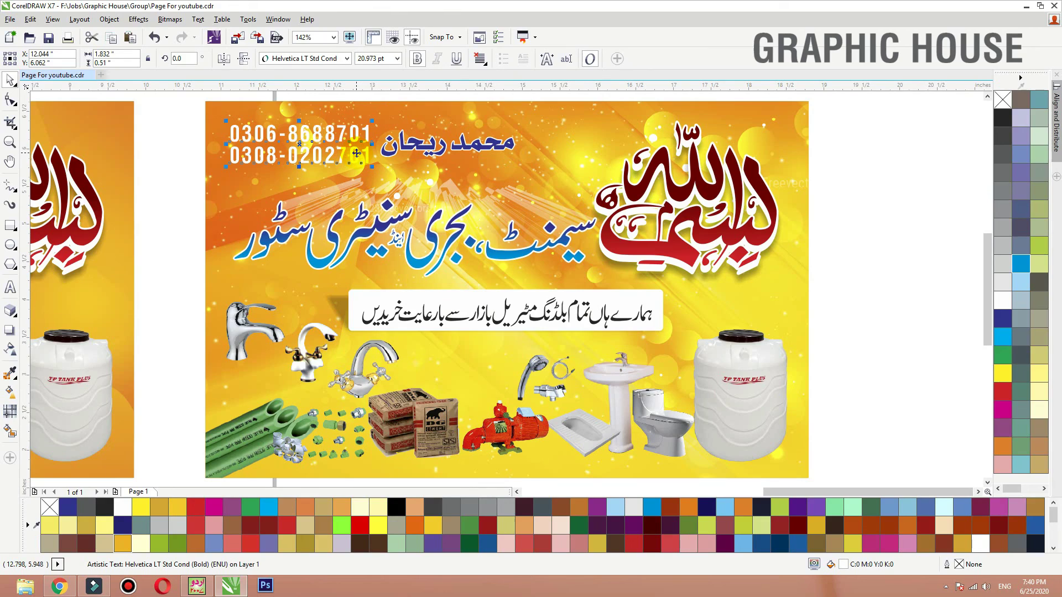
key("F12")
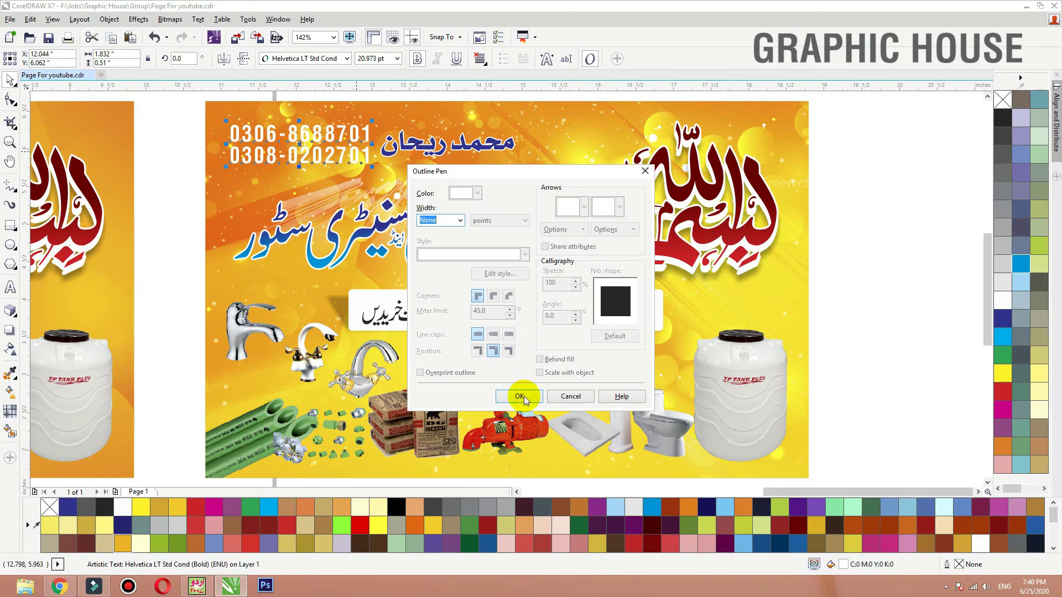
type("2")
key("Return")
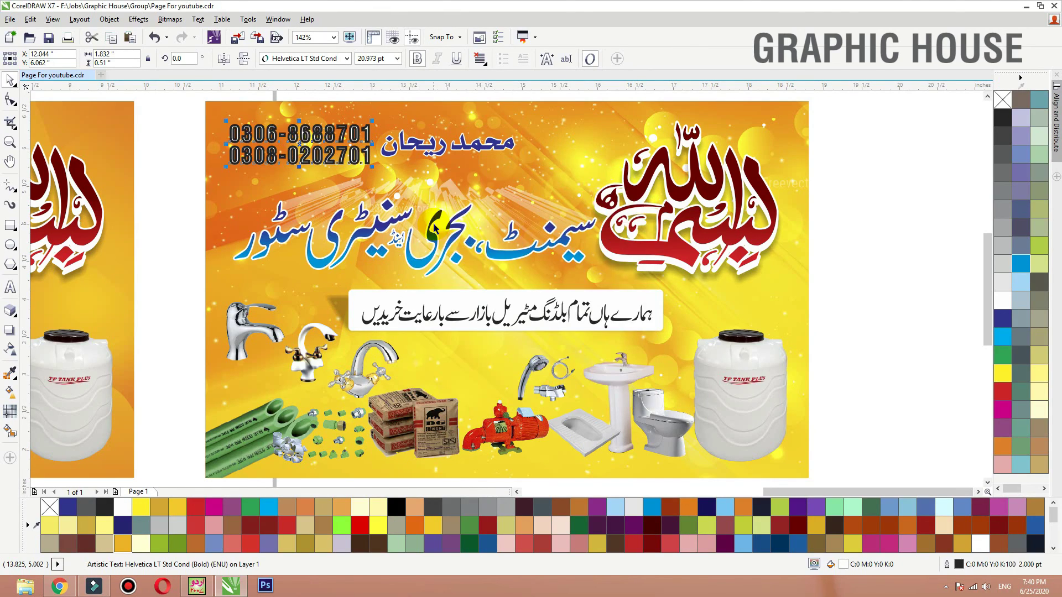
key("F12")
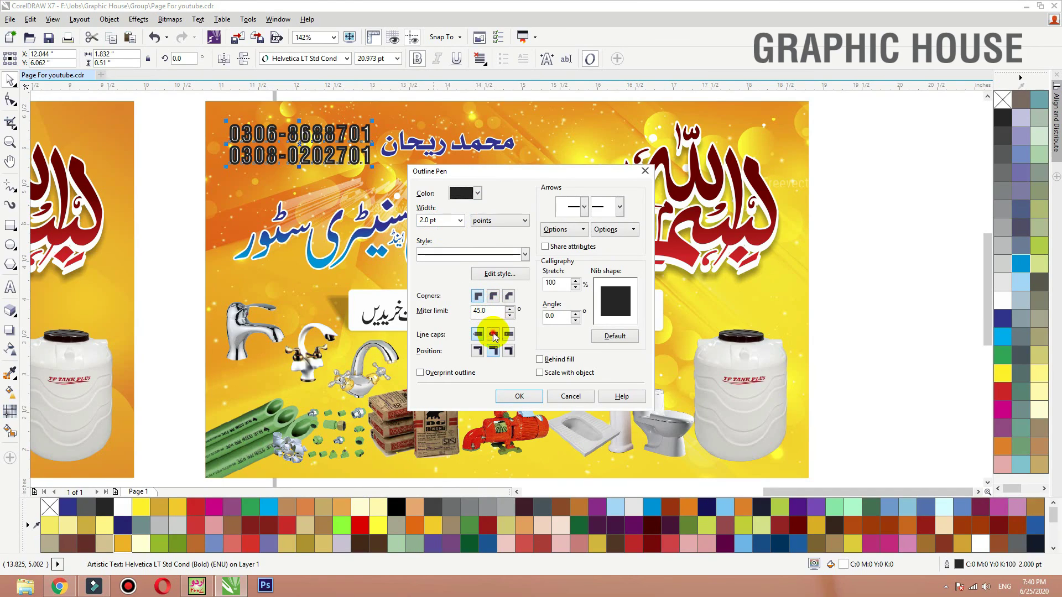
left_click(519, 396)
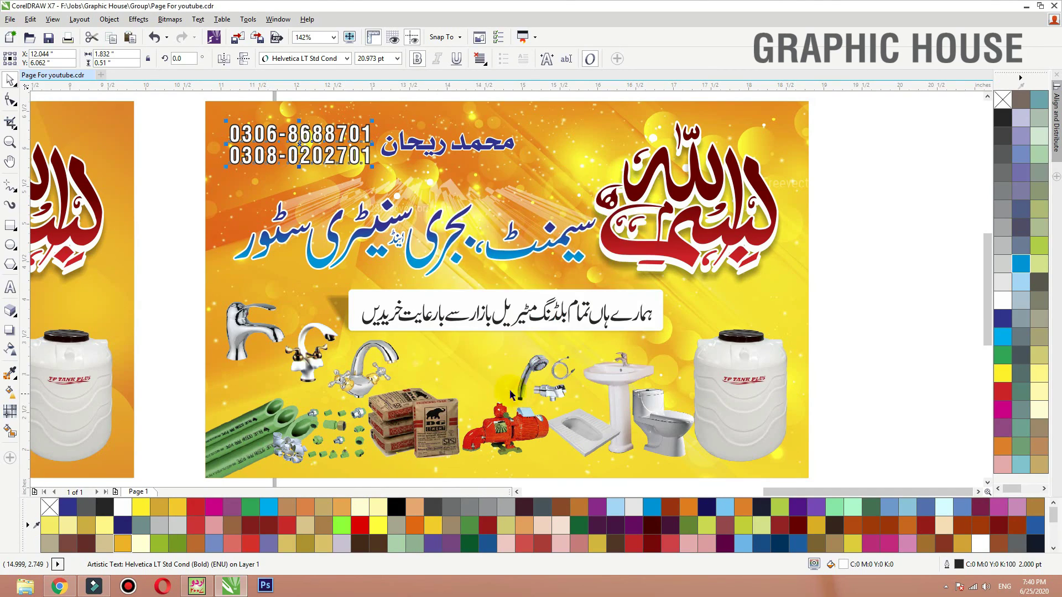
- Set the phone numbers to a black fill with a white outline, deselect them and show both signboards together
right_click(1001, 304)
right_click(1001, 119)
right_click(1000, 300)
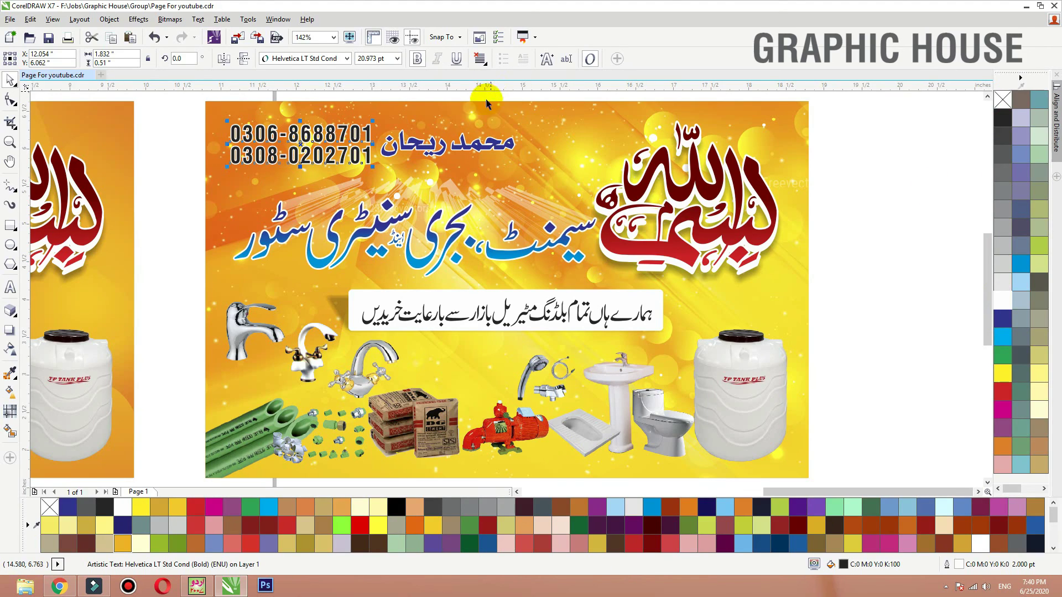
key("F12")
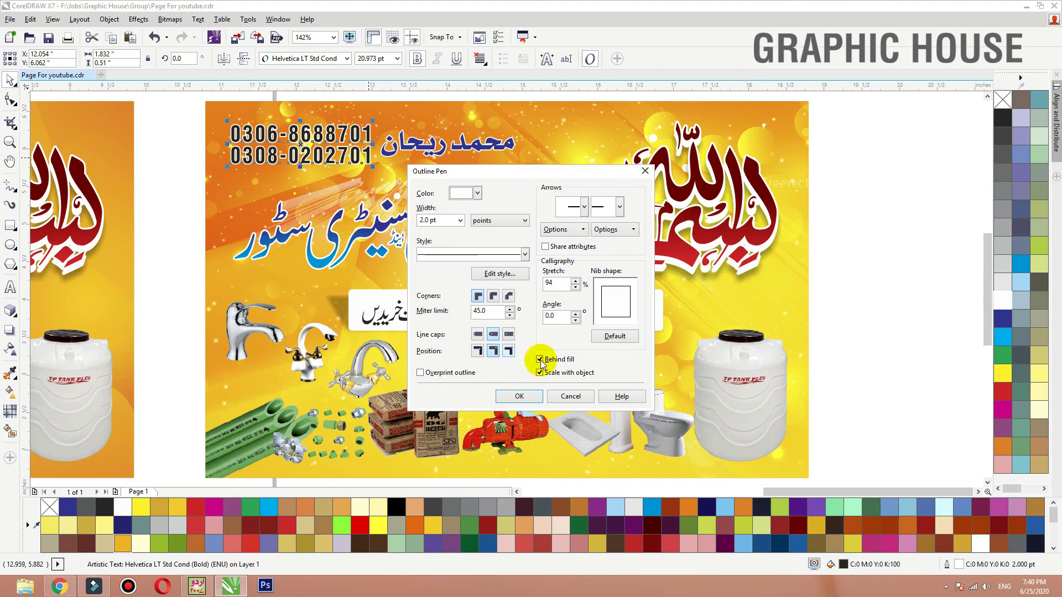
key("Return")
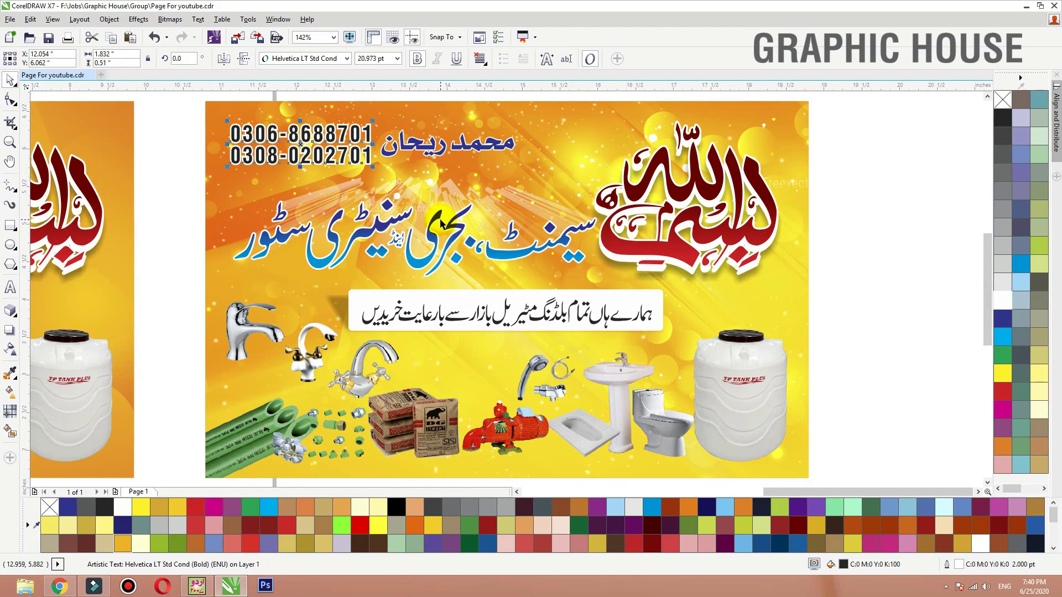
left_click(853, 232)
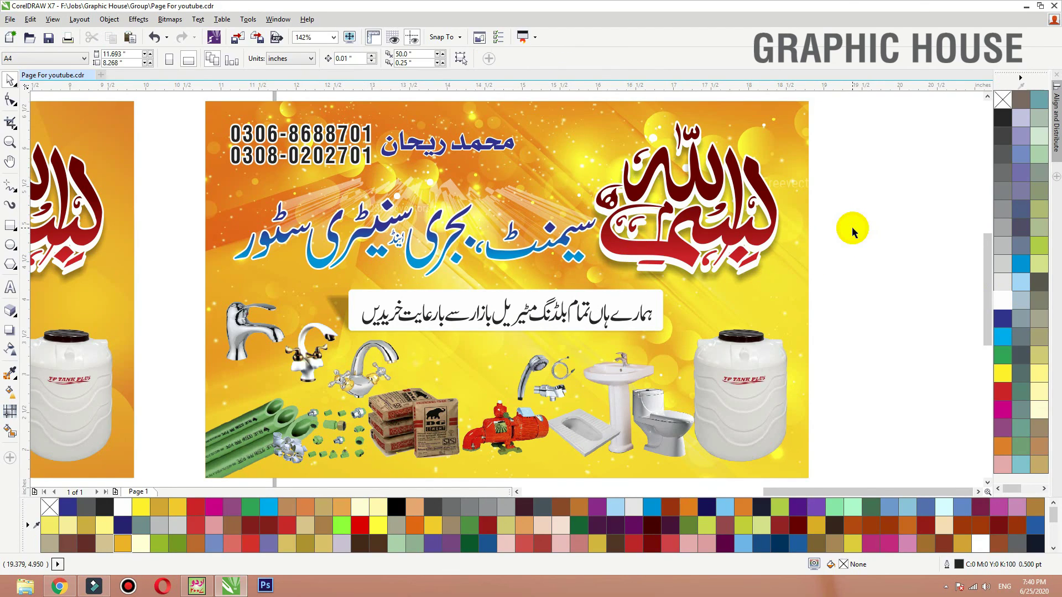
key("F4")
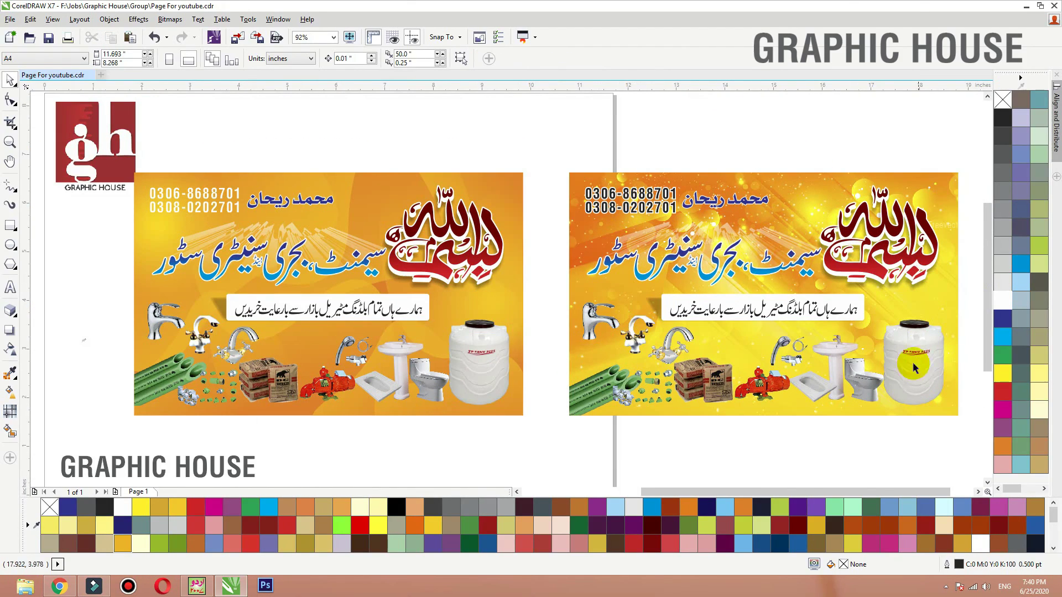